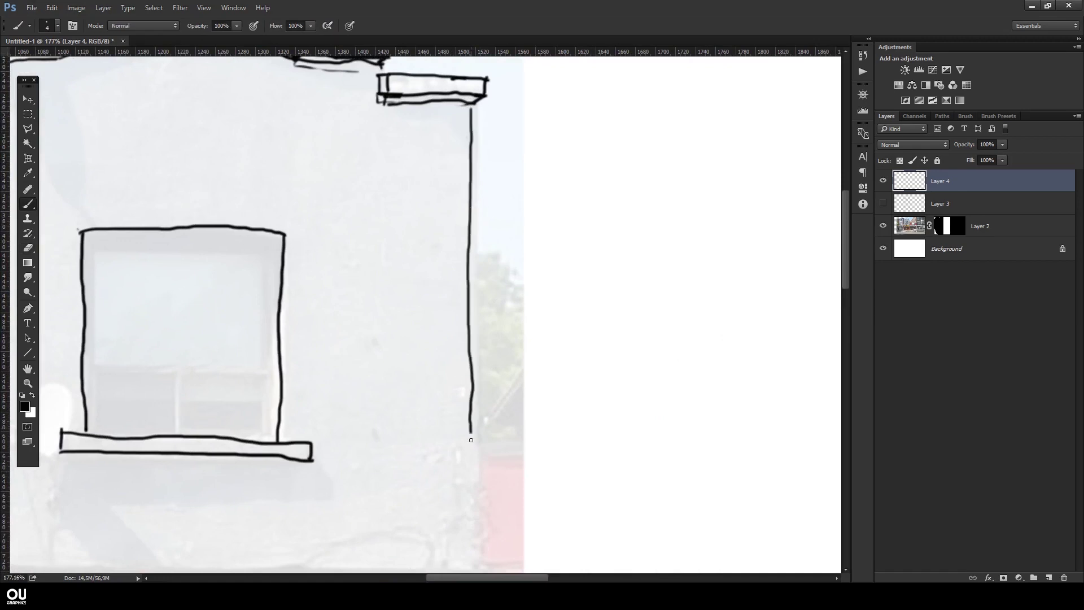
Step: Trace the bottom edge of the upper wall, the slanted ledge beneath it and the sign board over the photo
drag(126, 344, 699, 342)
scroll(165, 236, down, 2)
mouse_move(157, 219)
mouse_down()
mouse_move(157, 316)
mouse_move(732, 392)
mouse_up()
drag(729, 219, 725, 317)
key(ctrl+z)
mouse_move(178, 245)
mouse_down()
mouse_move(189, 336)
mouse_move(179, 390)
mouse_move(208, 386)
mouse_up()
key(ctrl+z)
mouse_move(179, 246)
mouse_down()
mouse_move(491, 247)
mouse_move(706, 294)
mouse_up()
scroll(633, 235, down, 3)
scroll(445, 259, up, 2)
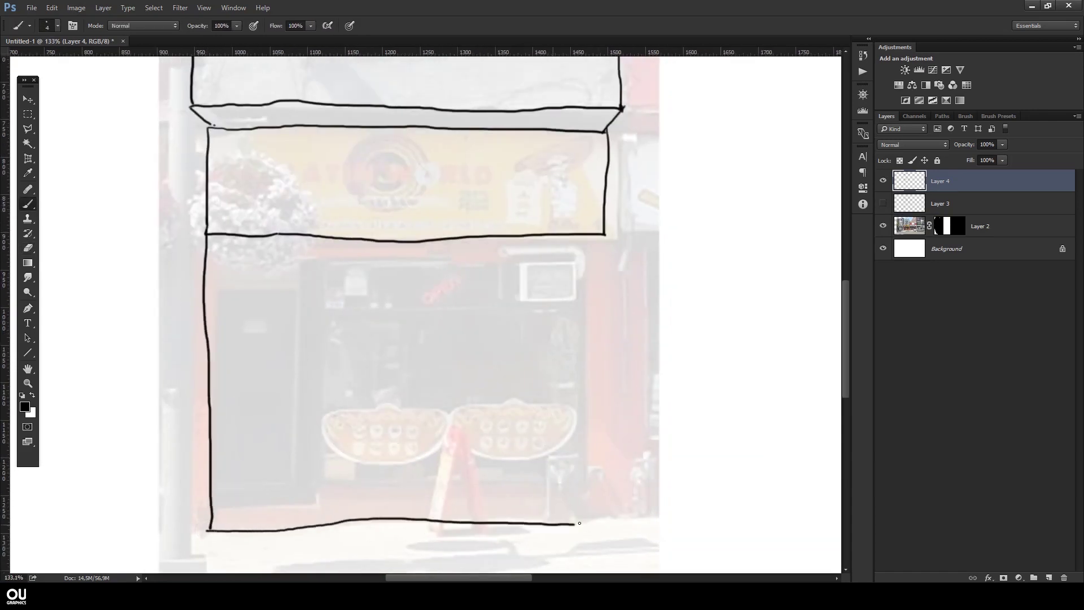
Step: Undo the last shopfront strokes and redraw the shopfront outline with the door and the display window frame
key(ctrl+z)
key(ctrl+z)
drag(206, 238, 223, 529)
drag(224, 286, 244, 503)
drag(300, 278, 312, 498)
mouse_move(225, 502)
mouse_down()
mouse_move(301, 505)
mouse_move(223, 510)
mouse_move(319, 487)
mouse_up()
drag(317, 483, 569, 474)
shift+click(300, 259)
Step: Draw the sidewalk's slanted side edge and its straight front curb below the shopfront, clearing stray strokes
scroll(268, 315, down, 5)
scroll(380, 423, down, 2)
mouse_move(97, 385)
mouse_down()
mouse_move(236, 308)
mouse_move(129, 390)
mouse_move(689, 386)
mouse_up()
key(ctrl+z)
drag(595, 306, 712, 374)
drag(122, 406, 741, 407)
key(e)
drag(137, 387, 739, 393)
key(b)
key(ctrl+z)
Step: Sketch diverging ground lines running outward from both ends of the curb
scroll(395, 282, down, 3)
scroll(395, 282, left, 3)
drag(230, 302, 90, 375)
scroll(395, 282, right, 5)
drag(666, 334, 810, 447)
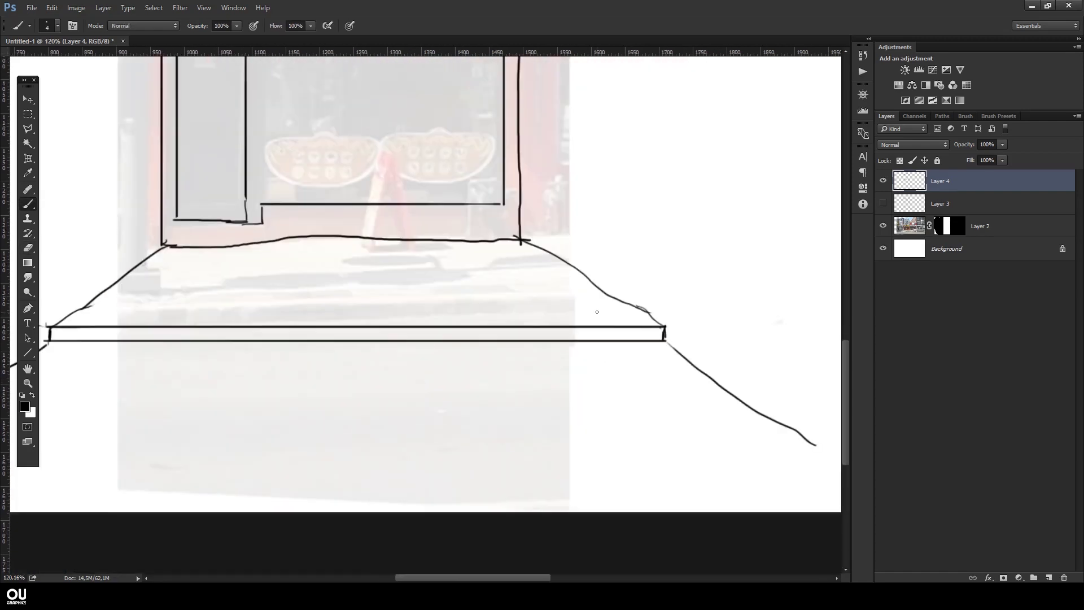
Step: Draw the sill's underside and the upper window's inner frame with a horizontal crossbar
scroll(404, 319, down, 2)
scroll(513, 222, down, 3)
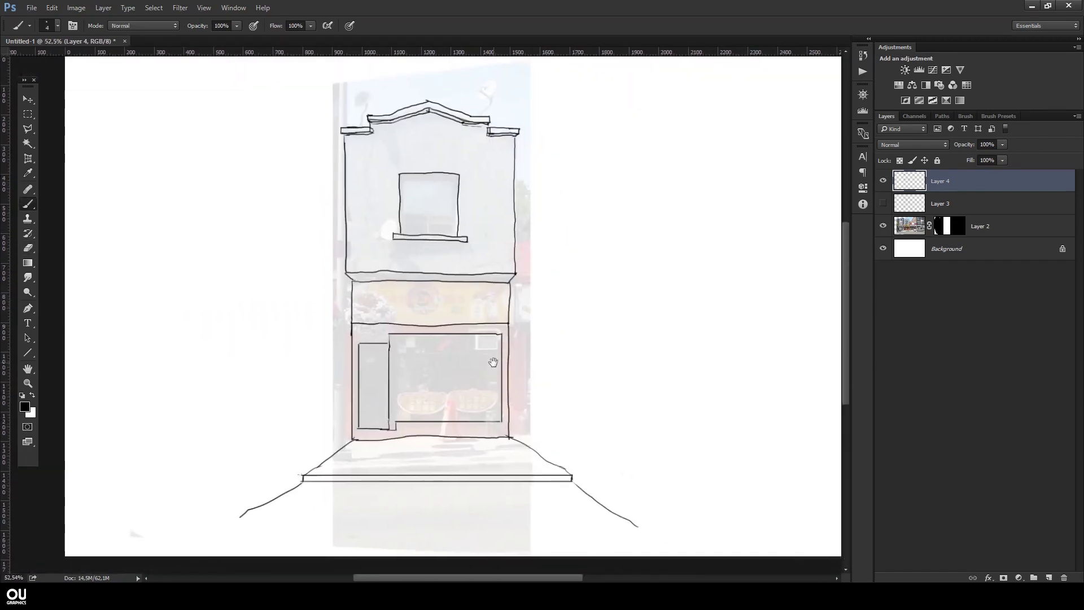
scroll(324, 455, up, 6)
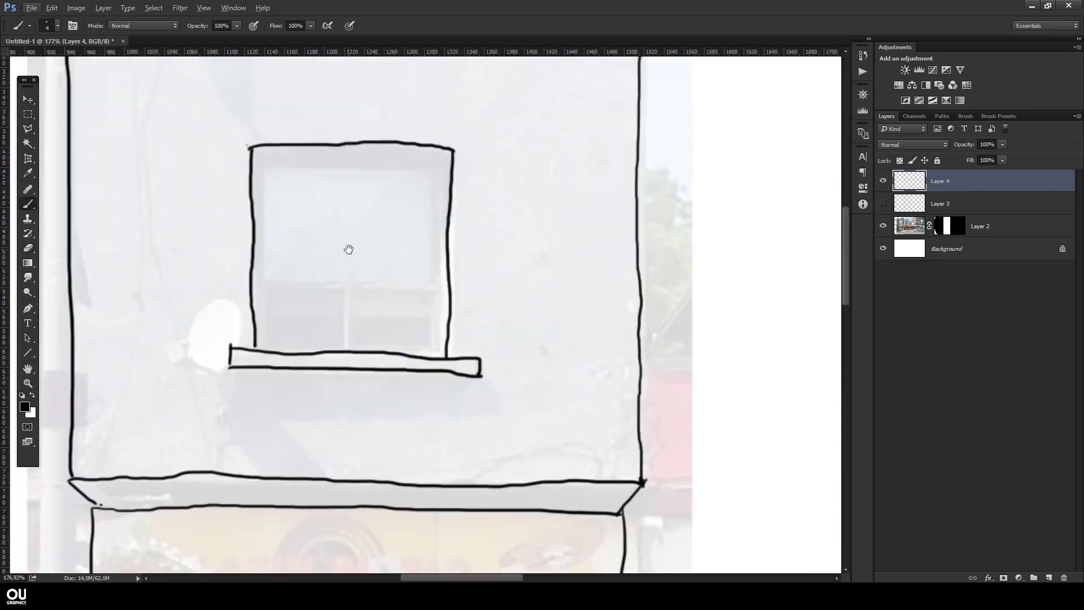
drag(210, 417, 219, 428)
drag(245, 219, 245, 402)
drag(433, 202, 412, 405)
drag(245, 220, 421, 217)
drag(243, 224, 416, 337)
drag(241, 337, 419, 336)
Step: Redraw the vertical divider in the window's lower half and outline its two panes with a 3 px brush
mouse_move(326, 337)
mouse_down()
mouse_move(249, 401)
mouse_move(328, 356)
mouse_move(322, 395)
mouse_up()
key(ctrl+alt+z)
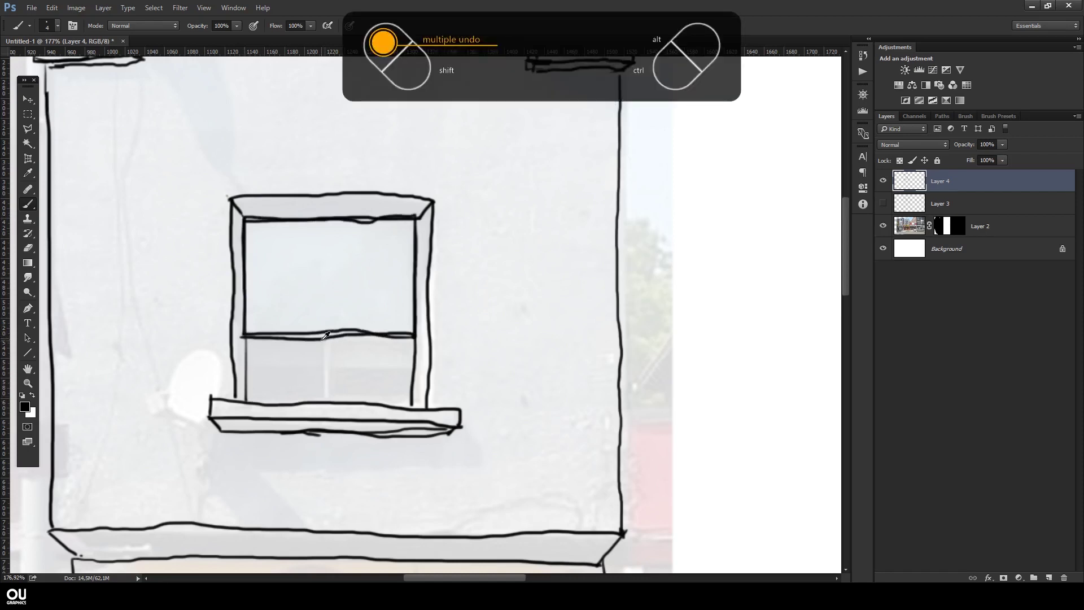
drag(326, 337, 328, 402)
right_click(329, 402)
text(3)
key(Return)
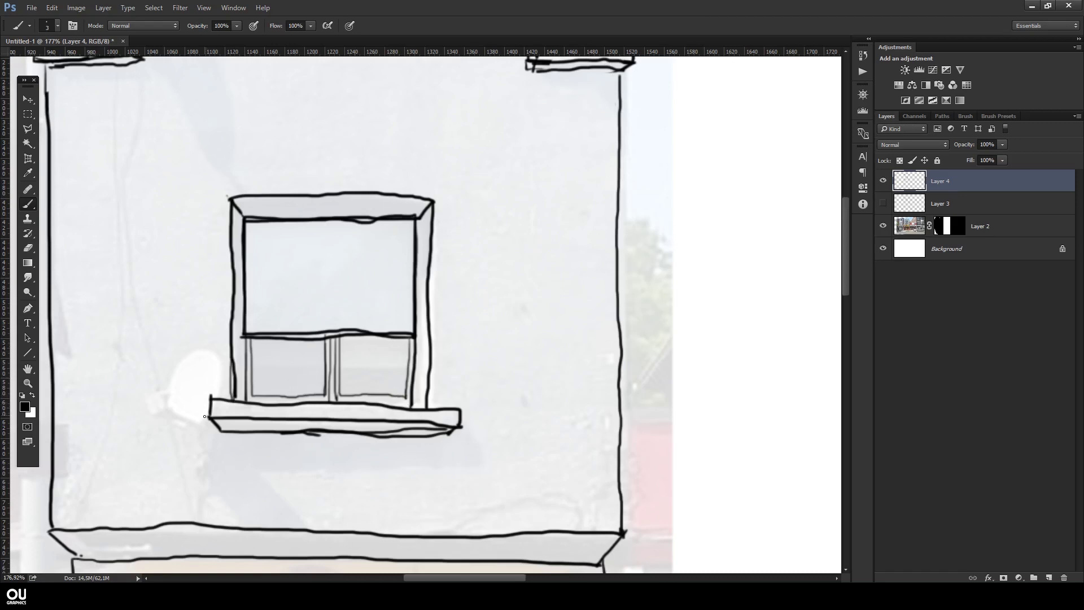
Step: Draw a satellite dish on the wall beside the window sill, redoing the first stroke
drag(166, 370, 169, 418)
key(ctrl+alt+z)
drag(161, 372, 179, 431)
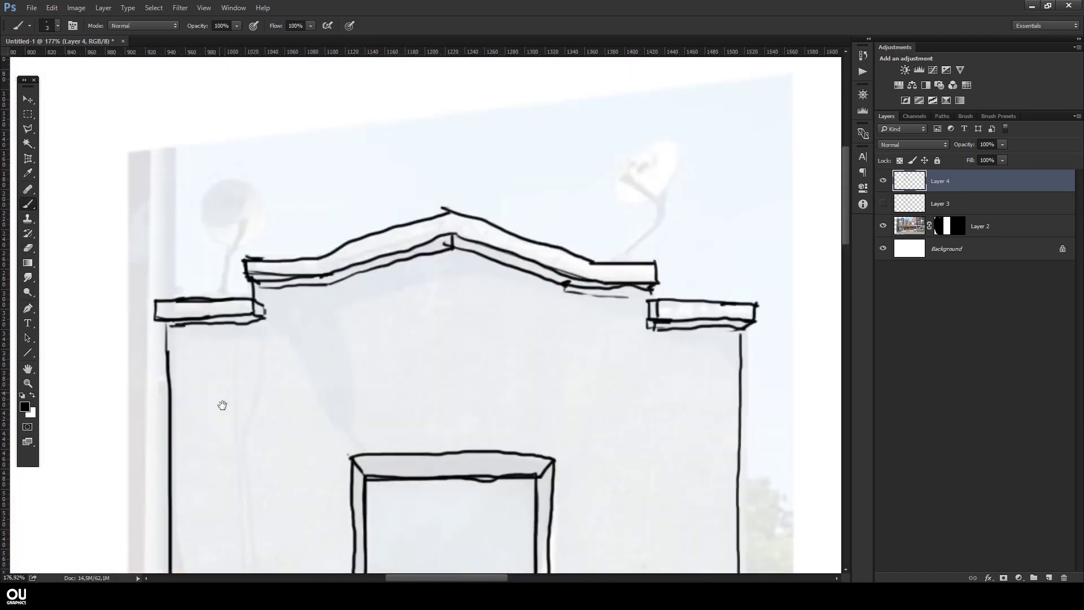
Step: Draw the two rooftop satellite dishes with their bent poles and add thin detail lines to the sketch
drag(227, 305, 245, 235)
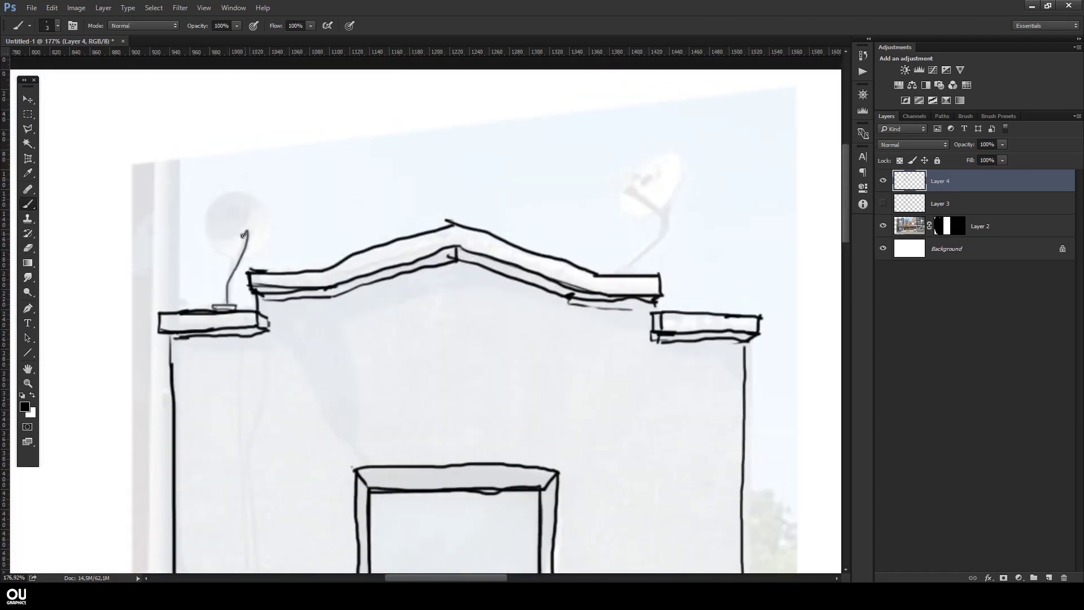
mouse_move(597, 212)
mouse_down()
mouse_move(380, 261)
mouse_move(454, 252)
mouse_move(422, 240)
mouse_up()
drag(421, 316, 452, 277)
mouse_move(316, 339)
mouse_down()
mouse_move(418, 237)
mouse_move(461, 245)
mouse_up()
drag(194, 295, 124, 290)
drag(354, 226, 512, 252)
drag(187, 249, 370, 317)
Step: Undo the first cable stroke and redraw the cables from the rooftop dish down the wall to the lower dish and ledge
drag(248, 113, 284, 230)
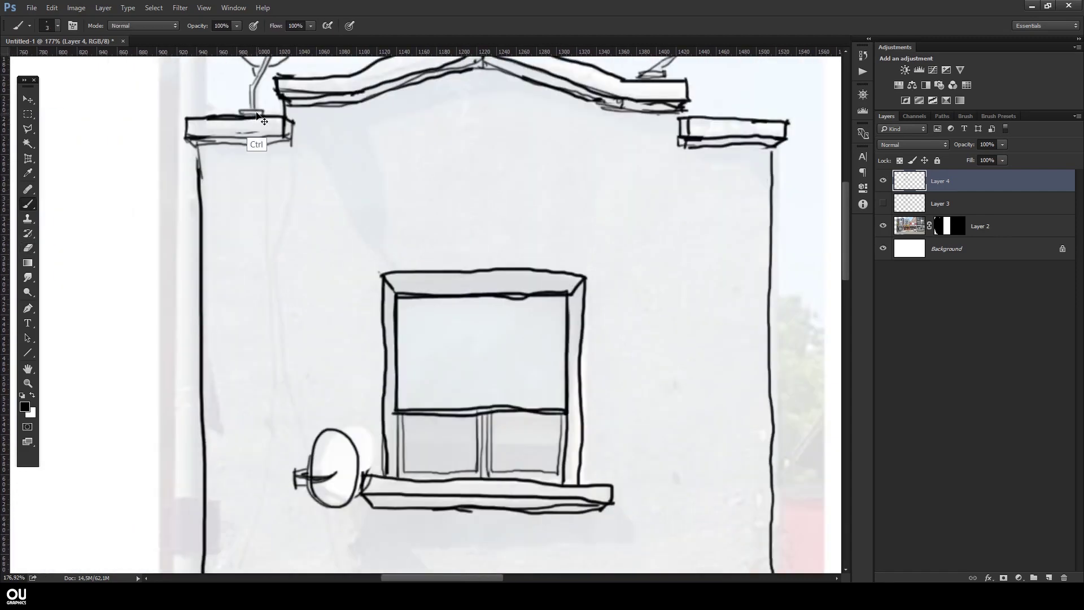
key(ctrl+z)
drag(229, 101, 233, 100)
drag(299, 357, 339, 207)
drag(339, 207, 337, 322)
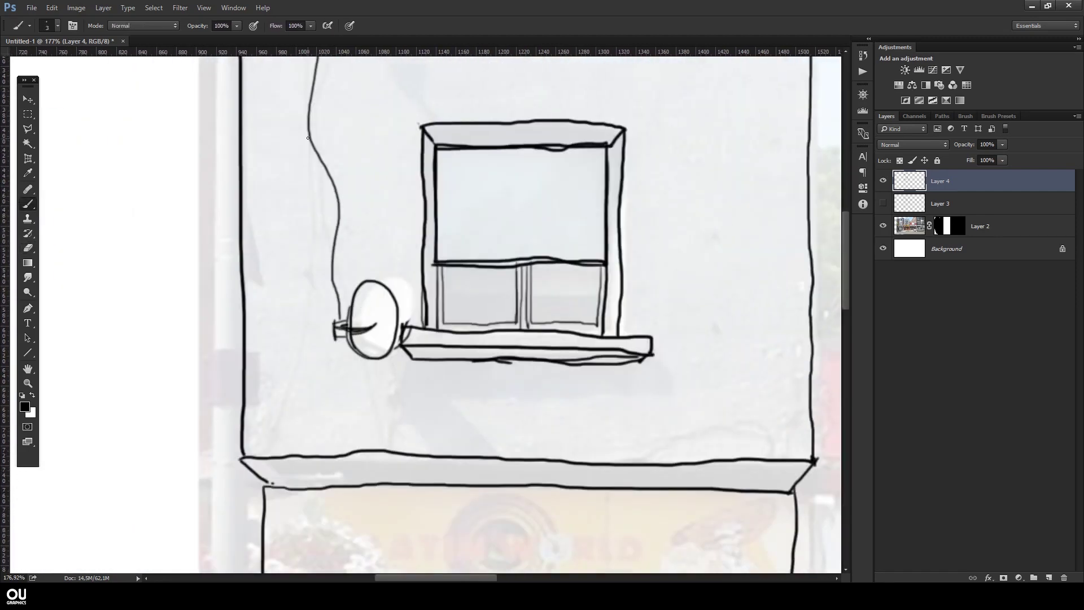
drag(308, 247, 253, 455)
Step: Draw a small wired utility box above the ledge and a cable running down the shopfront's edge to a box at its base
mouse_move(778, 424)
mouse_down()
mouse_move(613, 406)
mouse_move(636, 433)
mouse_move(611, 405)
mouse_up()
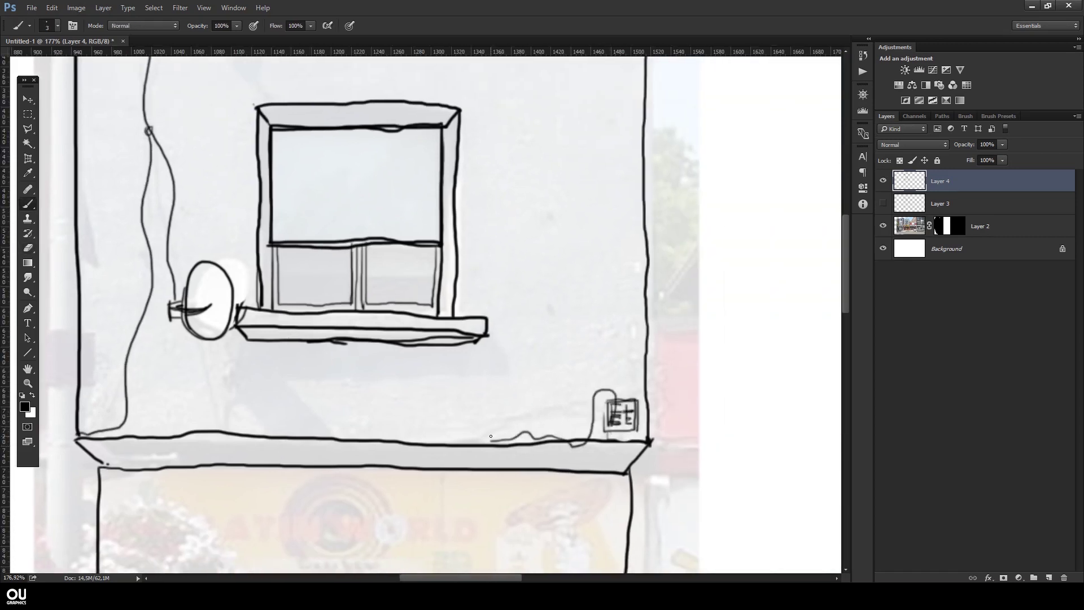
drag(626, 441, 632, 336)
mouse_move(634, 365)
mouse_down()
mouse_move(631, 508)
mouse_move(629, 151)
mouse_up()
drag(631, 313, 614, 528)
mouse_move(603, 496)
mouse_down()
mouse_move(624, 530)
mouse_move(622, 516)
mouse_up()
Step: Hatch the upper window's surround with short strokes that suggest brickwork
scroll(589, 445, down, 5)
scroll(527, 177, up, 6)
drag(370, 204, 367, 446)
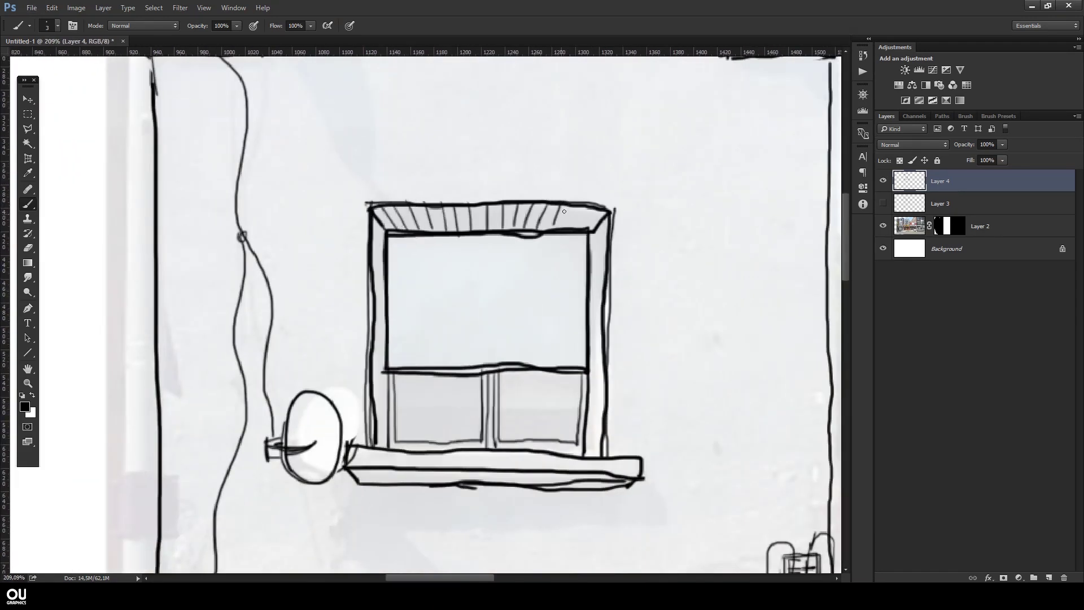
scroll(592, 287, down, 6)
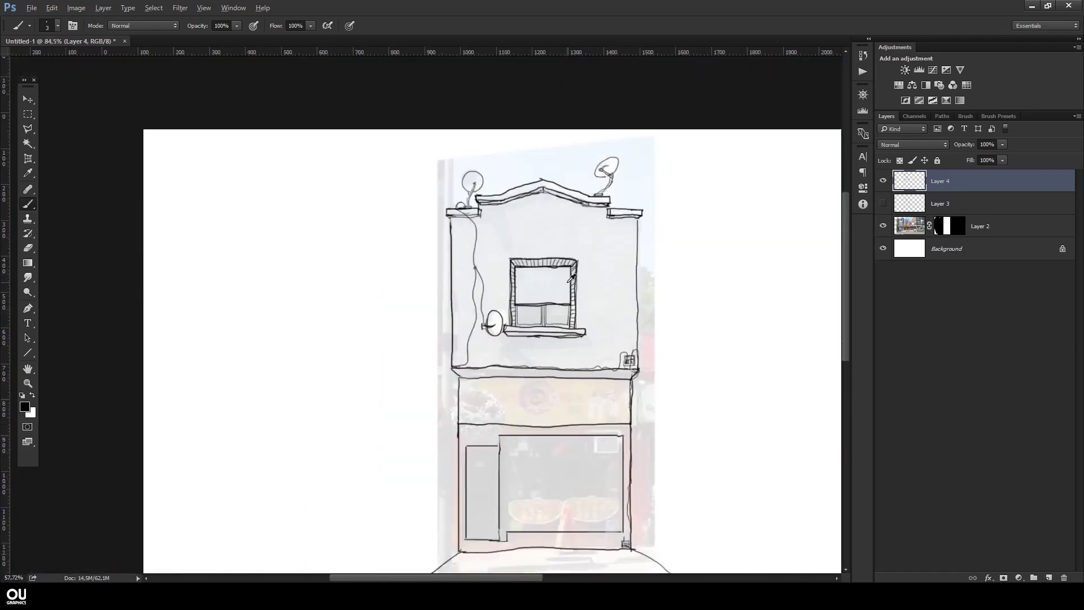
Step: Undo the last stroke and set the opacity of the photo layer, Layer 2, to 10%
scroll(368, 174, up, 5)
key(ctrl+alt+z)
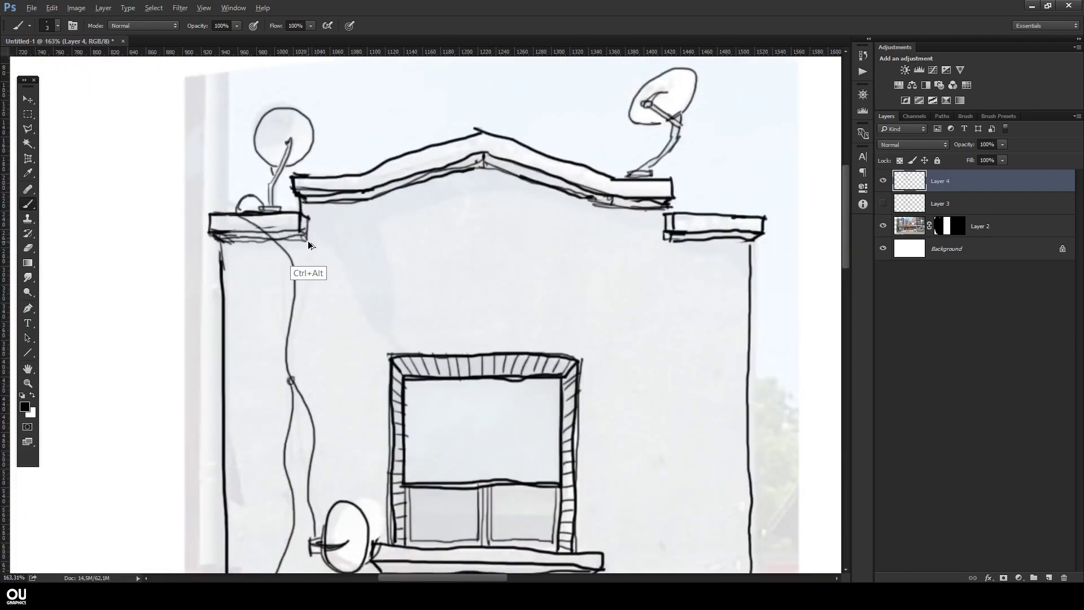
key(e)
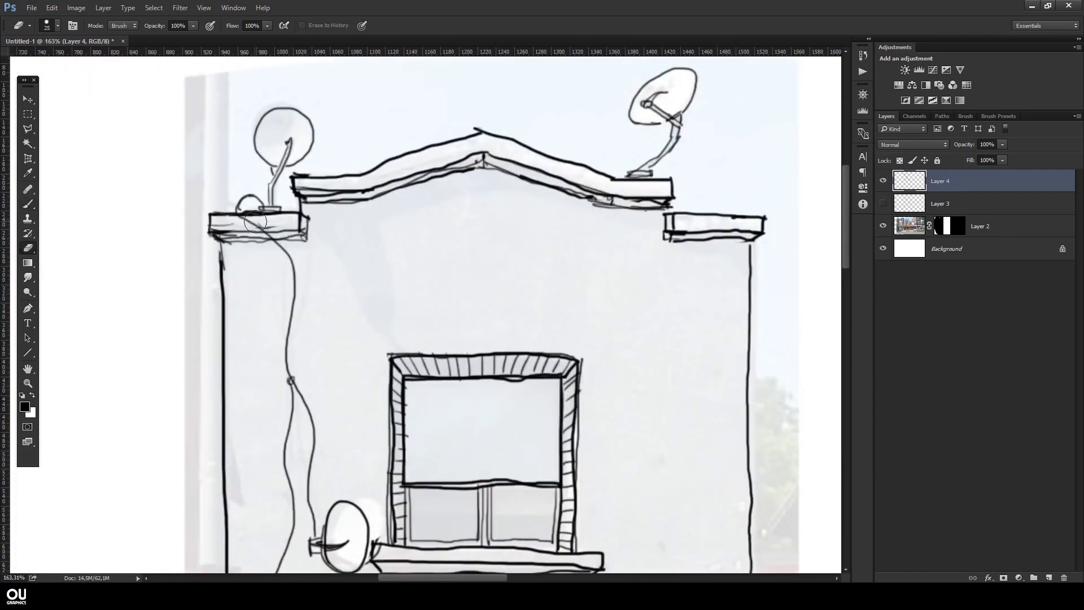
scroll(255, 222, down, 2)
key(v)
click(926, 226)
key(0)
key(1)
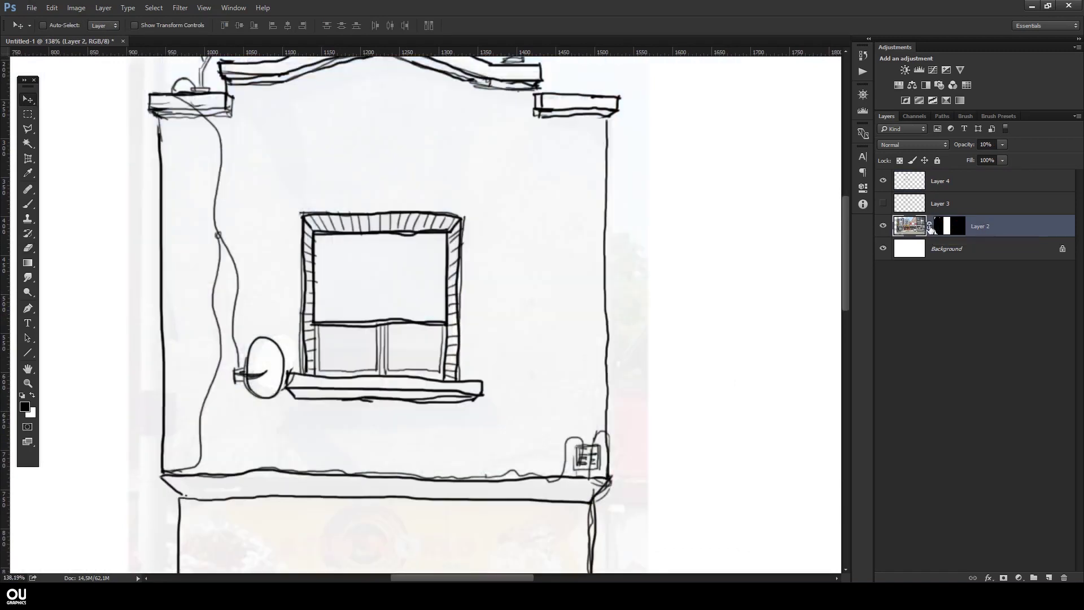
Step: Add texture specks and a cable below the wall dish, and name the layers lines, shadows and colors
click(959, 181)
key(b)
right_click(289, 392)
key(Escape)
click(464, 215)
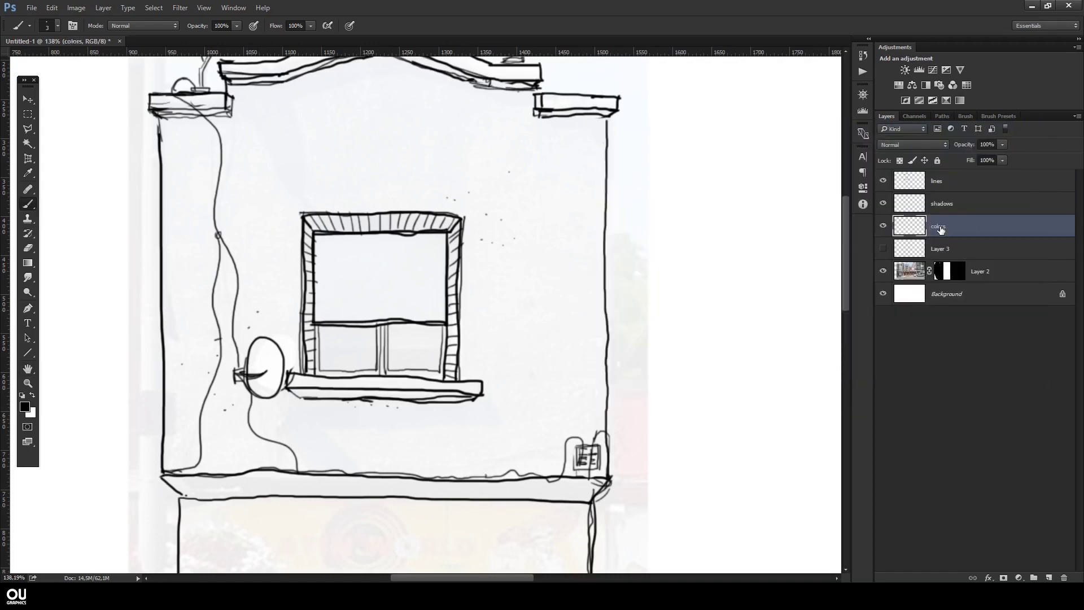
key(Return)
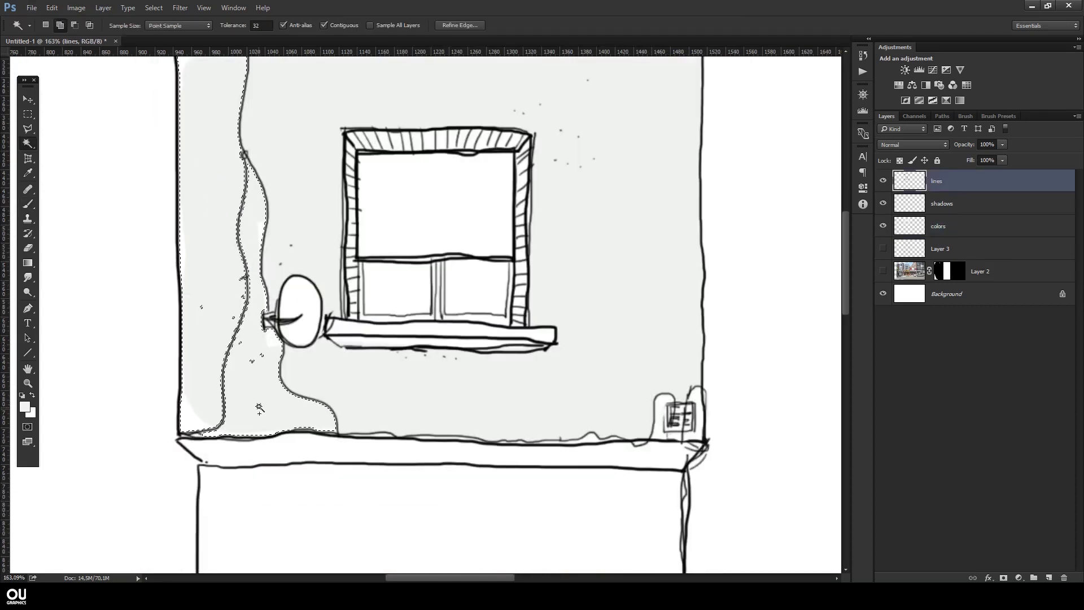
Step: Color the selected wall areas light gray on the colors layer, then brush over the leftover gaps and the ledge
key(alt+bracketleft)
key(alt+bracketleft)
key(ctrl+d)
key(b)
drag(192, 452, 686, 407)
scroll(246, 180, up, 4)
scroll(393, 353, down, 5)
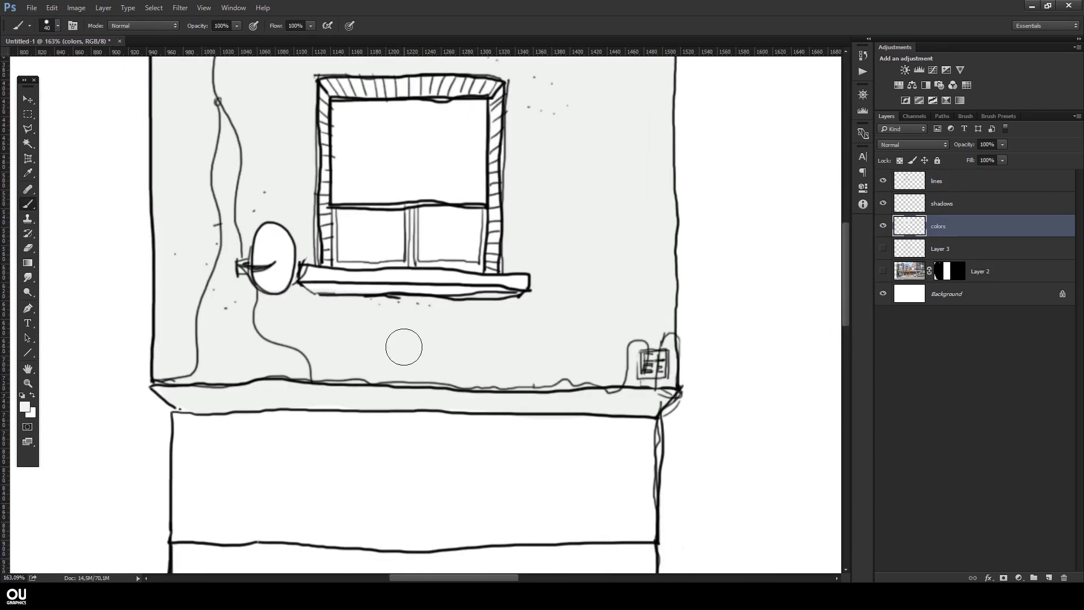
Step: Select the window sill from the lines layer and color it white on the colors layer
key(alt+bracketright)
key(alt+bracketright)
key(w)
click(307, 295)
key(alt+bracketleft)
key(alt+bracketleft)
key(b)
key(ctrl+d)
scroll(467, 366, up, 5)
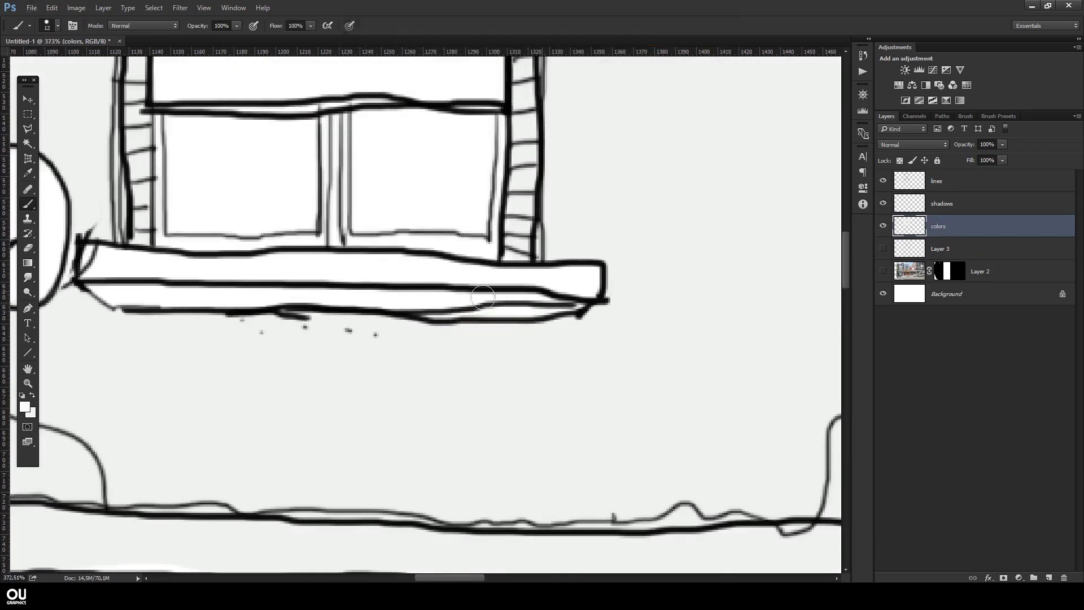
Step: Choose a teal green foreground color and fill the window's upper pane with it on the colors layer
scroll(558, 293, down, 3)
click(23, 407)
click(858, 186)
click(926, 138)
mouse_move(342, 200)
mouse_down()
mouse_move(502, 317)
mouse_move(372, 192)
mouse_up()
key(alt+bracketright)
key(alt+bracketright)
key(w)
click(372, 192)
key(alt+bracketleft)
key(alt+bracketleft)
key(alt+BackSpace)
key(ctrl+d)
Step: Set the shadows layer to Multiply at 30% opacity and shade the hatched window surround in black
key(b)
key(d)
key(alt+bracketright)
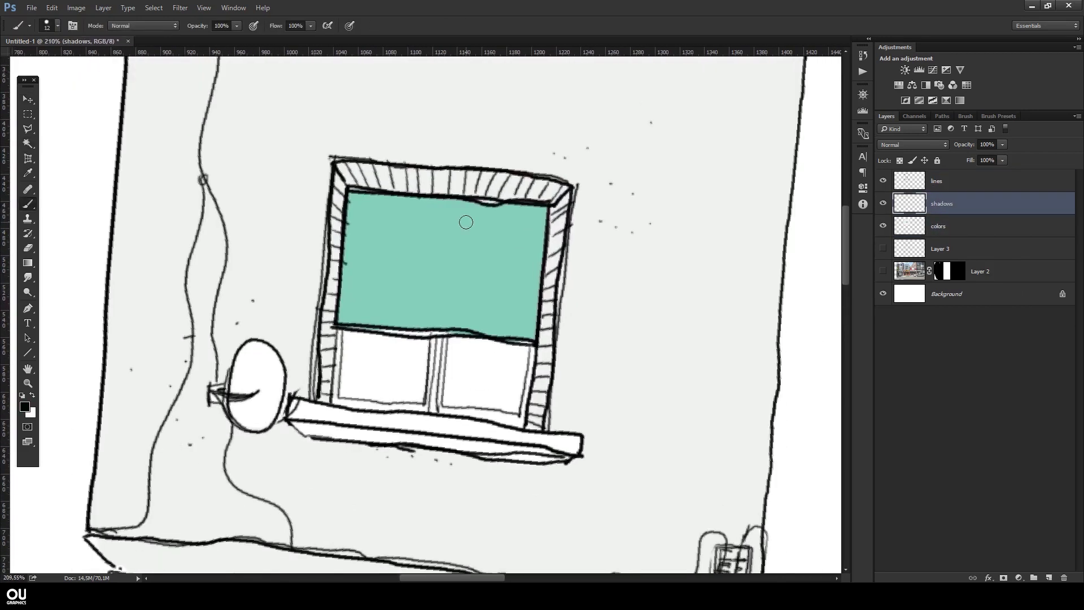
key(v)
key(3)
key(b)
mouse_move(332, 404)
mouse_down()
mouse_move(327, 180)
mouse_move(550, 339)
mouse_move(421, 172)
mouse_up()
Step: Undo the thin shadow stroke and paint a wide shadow band along the teal pane's top with a 45 px brush
drag(342, 212, 539, 217)
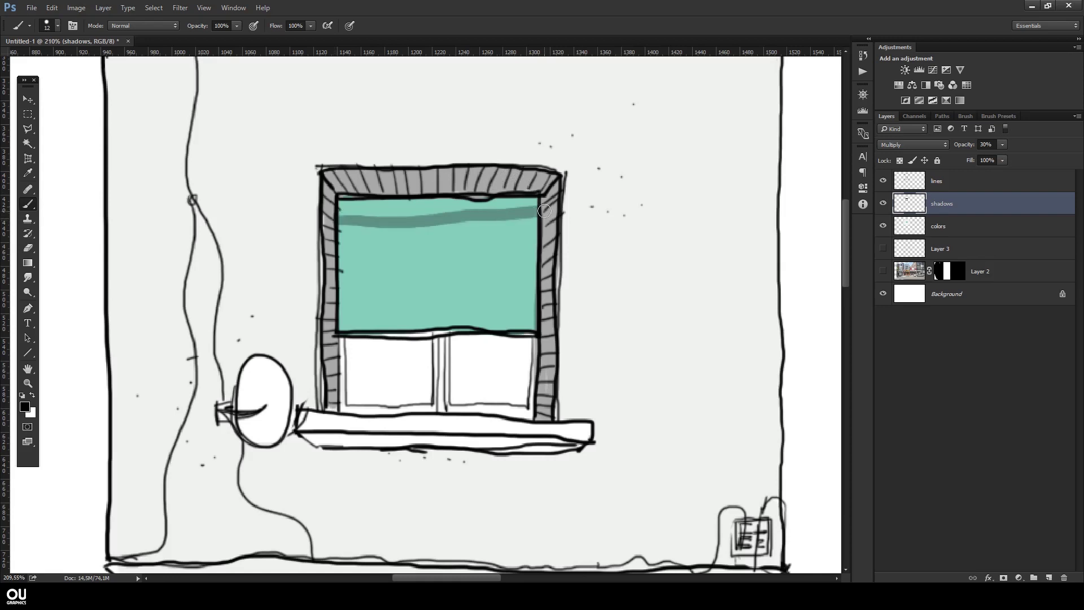
key(ctrl+alt+z)
key(bracketright)
key(bracketright)
key(bracketright)
key(bracketright)
key(bracketright)
key(bracketright)
key(bracketright)
drag(338, 210, 537, 212)
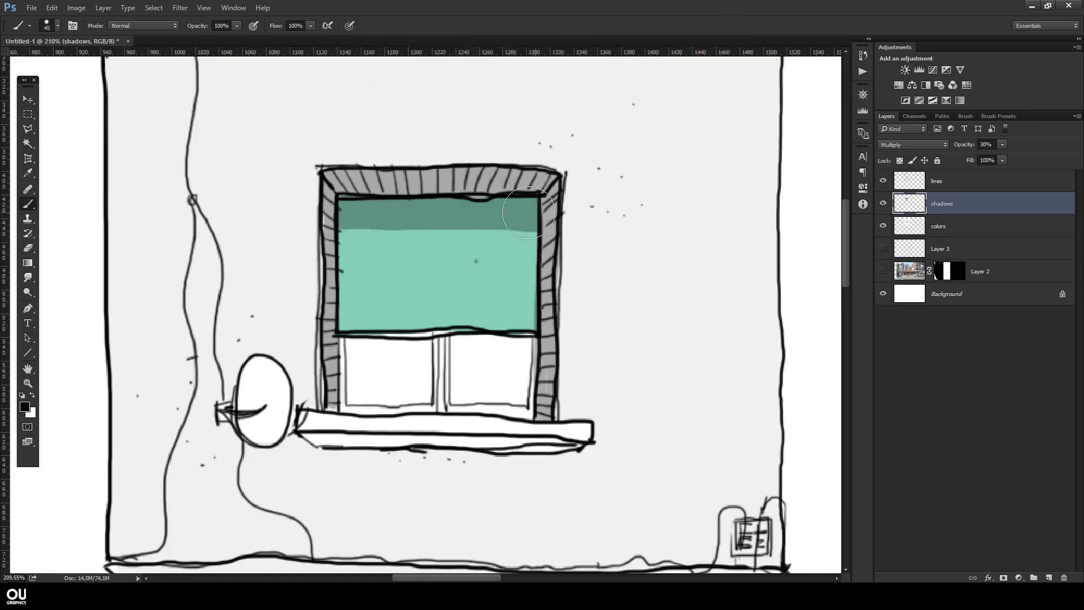
Step: Paint a shadow band across the tops of the two lower panes with a smaller brush
key(bracketleft)
key(bracketleft)
key(bracketleft)
key(bracketleft)
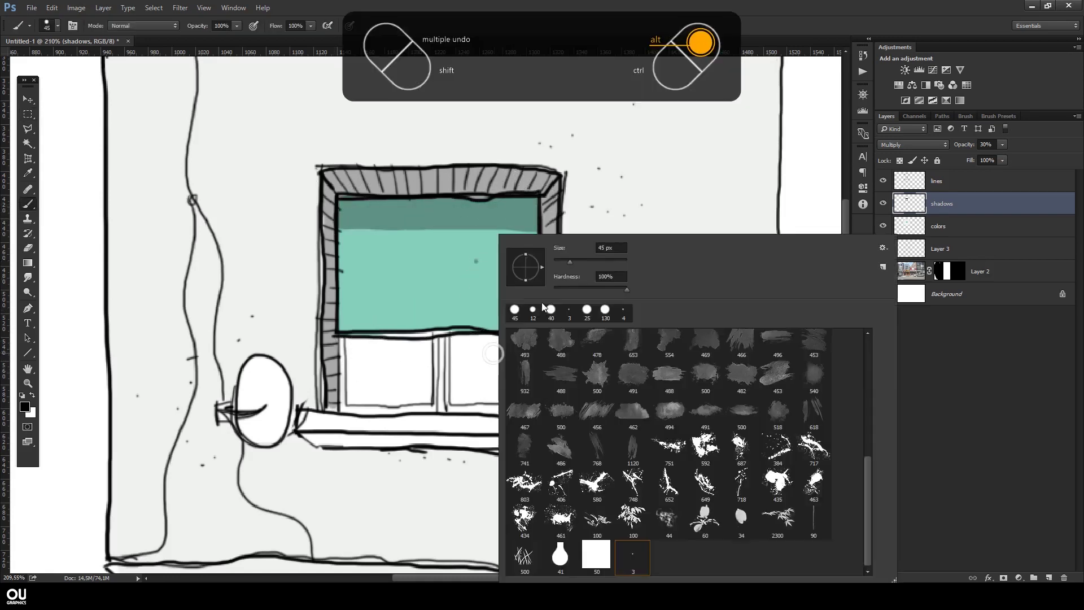
drag(531, 342, 341, 342)
Step: Shade the right inner edges of both lower panes with a 6 px brush
right_click(434, 316)
text(6)
key(Return)
alt+scroll(442, 408, up, 3)
drag(591, 295, 589, 397)
drag(419, 299, 418, 398)
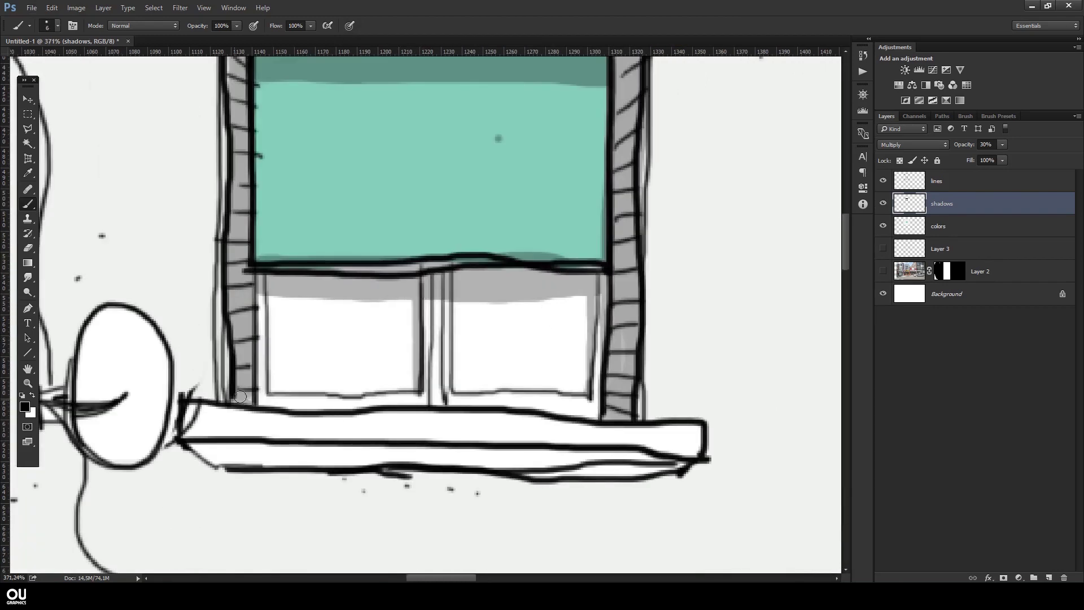
Step: Draw thin wavy horizontal lines across the whole teal pane on the lines layer with a 3 px brush
key(alt+bracketright)
right_click(346, 225)
text(3)
key(Return)
drag(258, 88, 601, 104)
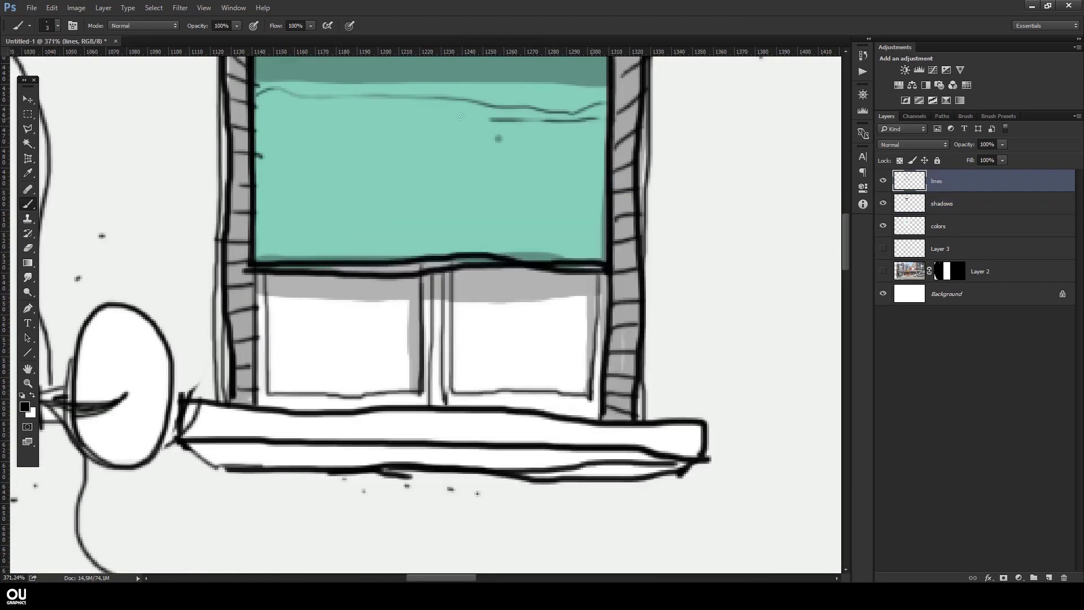
drag(285, 149, 601, 145)
drag(294, 160, 604, 165)
drag(291, 185, 604, 188)
drag(257, 214, 595, 217)
drag(396, 226, 600, 231)
scroll(598, 231, up, 3)
drag(259, 226, 602, 238)
drag(275, 206, 593, 223)
drag(289, 195, 496, 194)
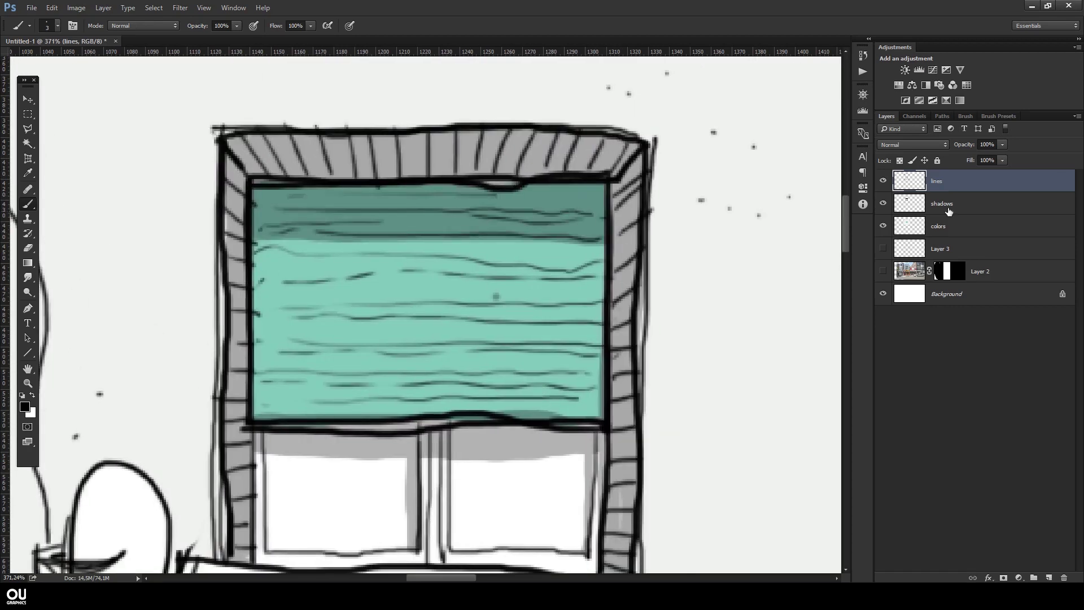
Step: On the shadows layer, shade under the wavy lines and along the side edges of the teal pane with a 6 px brush
key(alt+bracketleft)
right_click(440, 221)
text(6)
key(Return)
drag(310, 256, 574, 257)
drag(305, 275, 433, 276)
drag(257, 304, 545, 305)
drag(337, 326, 603, 326)
drag(258, 404, 571, 406)
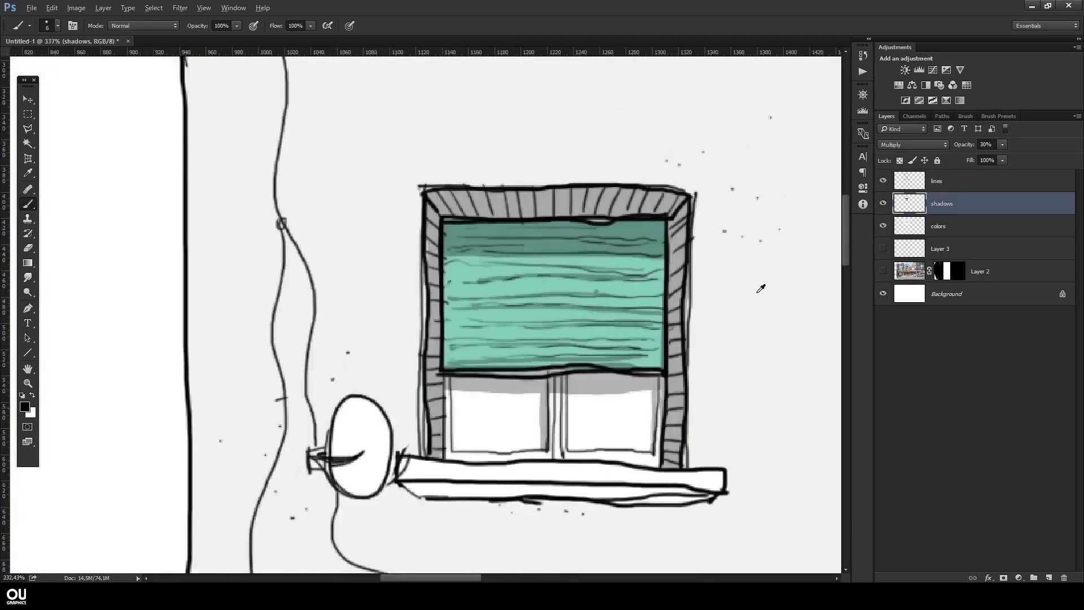
scroll(639, 291, down, 2)
drag(383, 334, 378, 340)
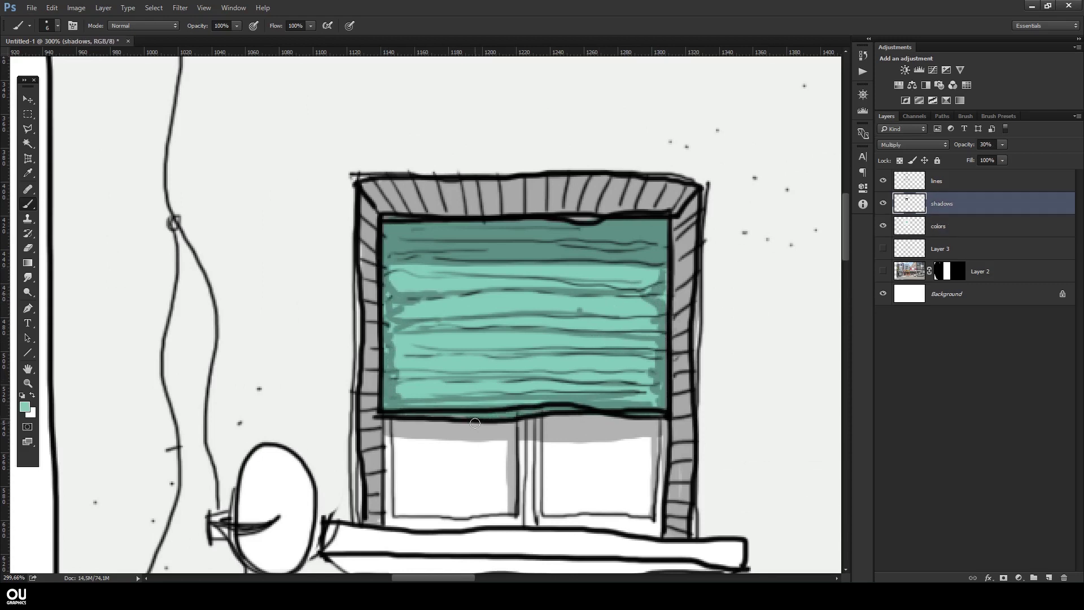
drag(661, 272, 664, 300)
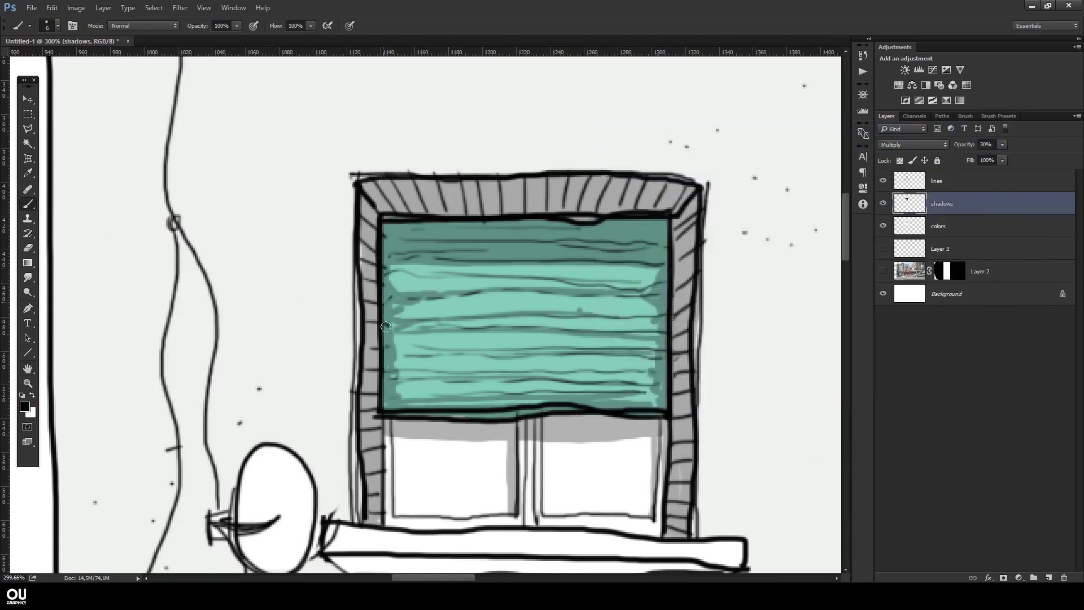
Step: Paint a soft cast shadow for the satellite dish beside the window and the cable below it at 30% brush opacity
key(3)
scroll(345, 322, down, 5)
scroll(361, 395, up, 5)
mouse_move(344, 339)
mouse_down()
mouse_move(328, 429)
mouse_move(362, 447)
mouse_up()
scroll(387, 439, down, 3)
mouse_move(350, 288)
mouse_down()
mouse_move(316, 282)
mouse_move(395, 310)
mouse_move(338, 309)
mouse_move(335, 353)
mouse_move(409, 393)
mouse_up()
Step: Paint thin shadows alongside the hanging cables up to the roof ledge with a smaller brush at 50% opacity
key(bracketleft)
key(bracketleft)
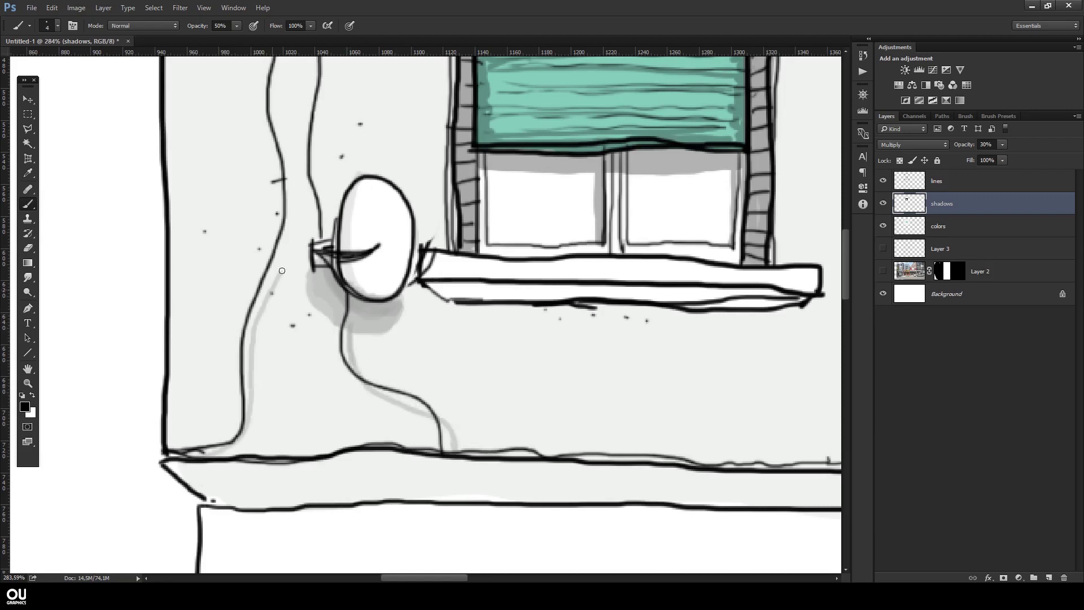
drag(282, 270, 276, 90)
scroll(282, 271, up, 5)
key(ctrl+z)
drag(317, 226, 324, 446)
drag(367, 492, 353, 316)
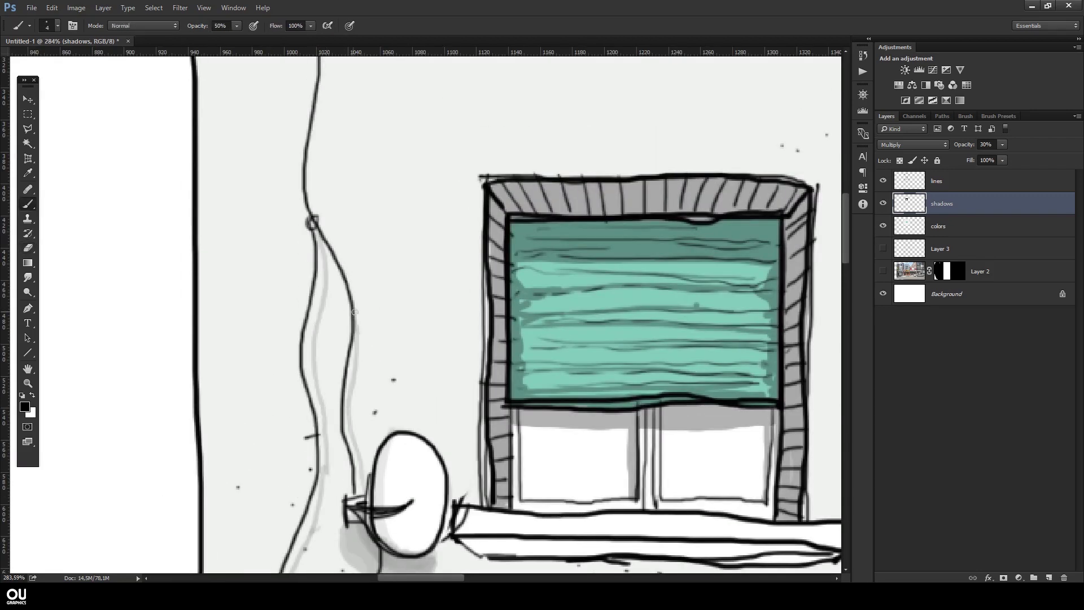
scroll(353, 316, up, 5)
scroll(399, 406, left, 2)
scroll(399, 332, up, 3)
scroll(399, 332, left, 1)
drag(432, 287, 418, 423)
Step: Shade the underside of the building's left roof ledge and paint its cast shadow on the wall at 30% brush opacity
drag(288, 248, 440, 248)
double_click(363, 315)
key(3)
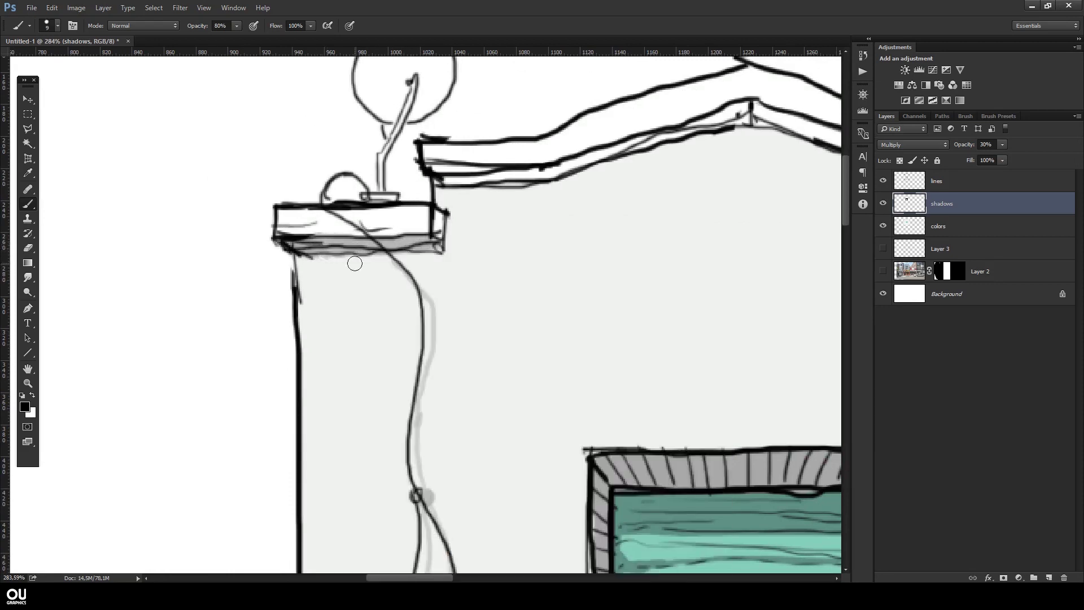
mouse_move(307, 283)
mouse_down()
mouse_move(460, 262)
mouse_move(309, 260)
mouse_up()
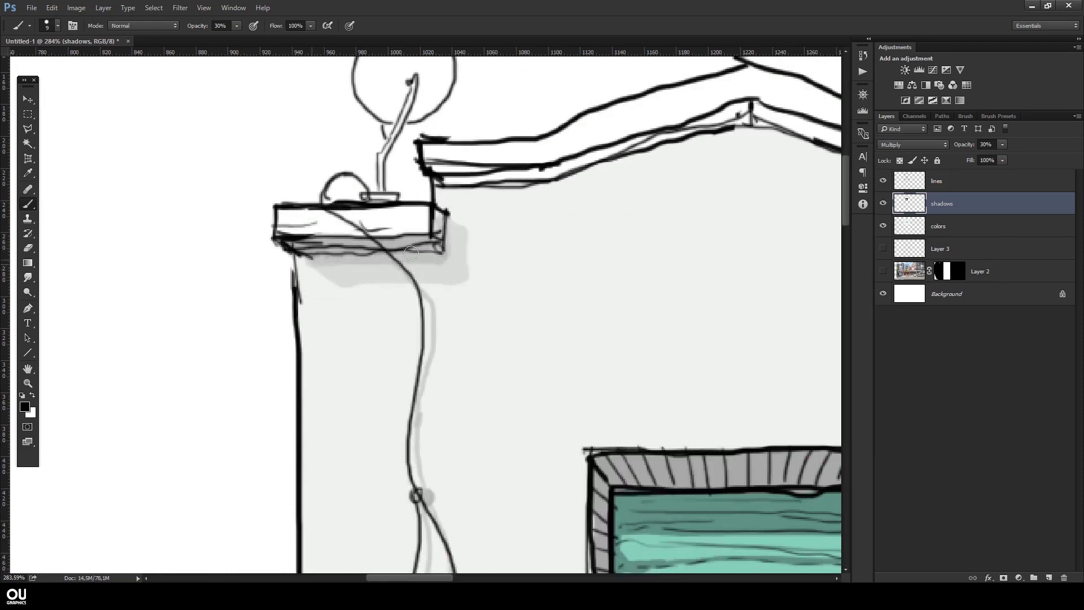
Step: Shade the undersides of the peaked roof cornice and the right ledge, and paint their cast shadows on the wall
scroll(500, 174, right, 3)
scroll(499, 175, up, 2)
mouse_move(318, 297)
mouse_down()
mouse_move(471, 253)
mouse_move(804, 266)
mouse_up()
scroll(489, 274, right, 4)
scroll(489, 273, left, 1)
mouse_move(152, 309)
mouse_down()
mouse_move(460, 226)
mouse_move(611, 292)
mouse_move(178, 282)
mouse_move(728, 287)
mouse_move(161, 271)
mouse_move(785, 288)
mouse_up()
key(0)
scroll(785, 287, right, 5)
scroll(508, 345, right, 2)
scroll(508, 344, down, 1)
mouse_move(666, 338)
mouse_down()
mouse_move(507, 344)
mouse_move(565, 321)
mouse_move(444, 280)
mouse_up()
key(3)
Step: On the lines layer, retrace the peaked cornice with rough strokes and add small speckles using a much smaller brush
scroll(376, 220, left, 10)
scroll(376, 220, up, 1)
key(alt+bracketright)
key(bracketleft)
key(bracketleft)
key(bracketleft)
key(bracketleft)
key(bracketleft)
key(bracketleft)
drag(276, 244, 476, 173)
scroll(476, 172, right, 5)
scroll(476, 173, up, 1)
drag(325, 189, 654, 310)
drag(325, 243, 644, 327)
Step: Add rough outlines and texture marks to the cornice's left section and the left roof ledge
drag(425, 252, 708, 230)
mouse_move(470, 234)
mouse_down()
mouse_move(514, 201)
mouse_move(591, 185)
mouse_up()
drag(249, 291, 412, 287)
drag(245, 254, 415, 260)
drag(429, 271, 282, 313)
Step: Add shading along the left slope of the peaked cornice on the shadows layer at 30% brush opacity
key(alt+bracketleft)
key(bracketright)
key(bracketright)
key(3)
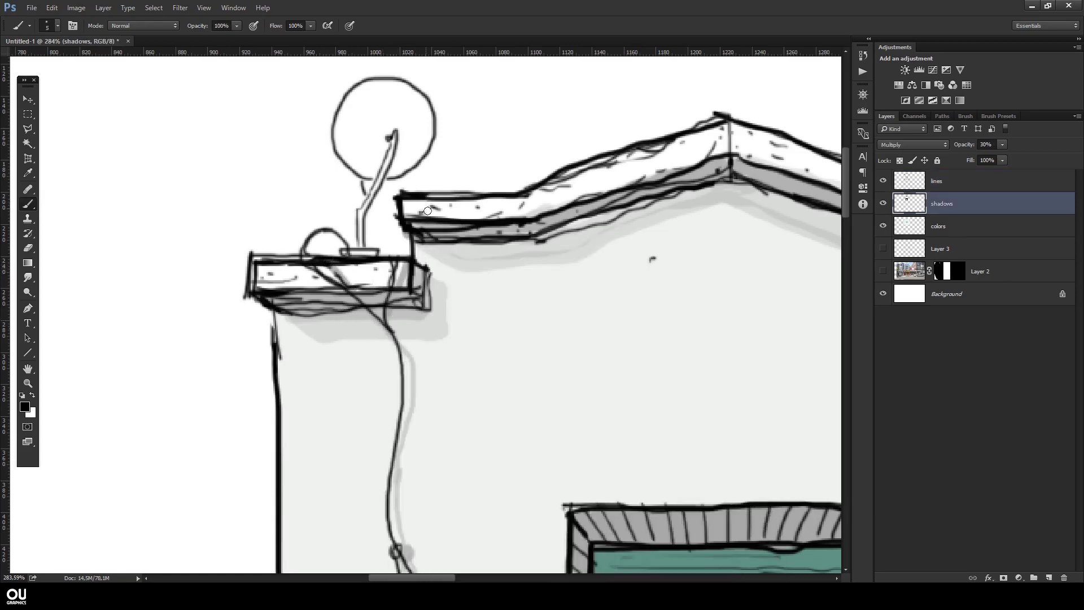
drag(442, 249, 709, 164)
scroll(423, 295, down, 1)
scroll(614, 249, right, 4)
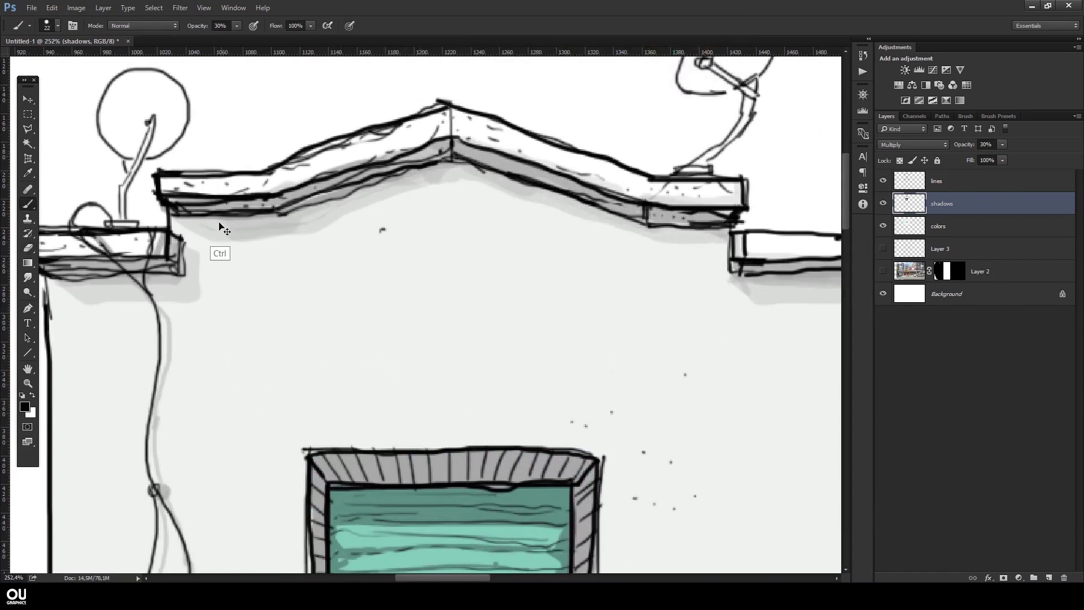
Step: Paint a wide cast shadow on the wall beneath the window sill
scroll(538, 335, down, 5)
scroll(537, 336, up, 5)
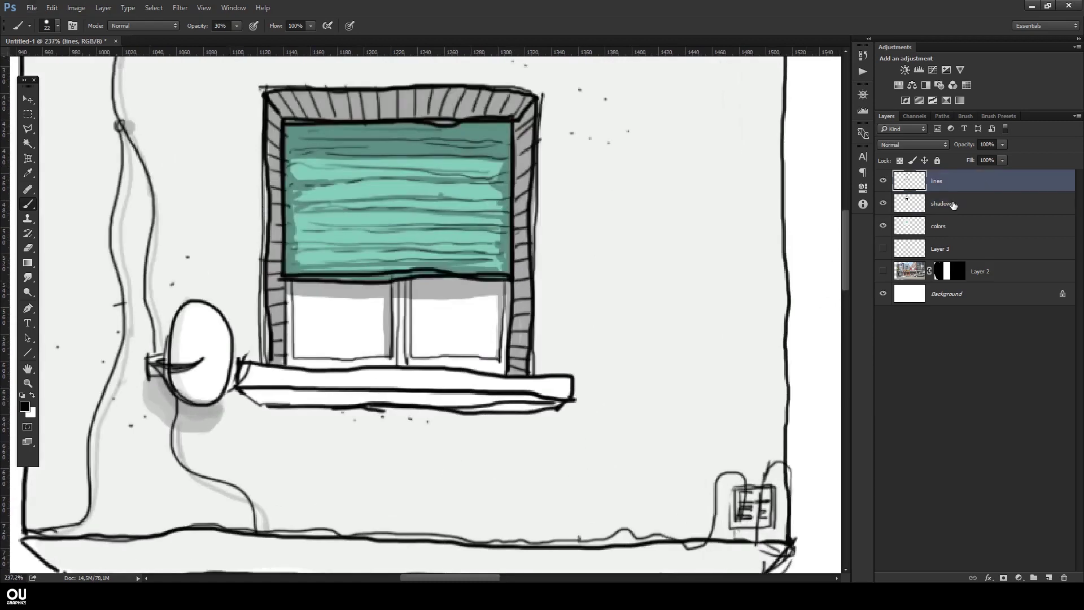
mouse_move(265, 400)
mouse_down()
mouse_move(559, 404)
mouse_move(395, 407)
mouse_move(587, 428)
mouse_move(411, 431)
mouse_move(565, 432)
mouse_up()
Step: On the lines layer, roughen the window sill's outline and add texture marks with a small brush at 100% opacity
key(alt+bracketright)
key(0)
right_click(416, 236)
click(435, 307)
key(Return)
mouse_move(415, 384)
mouse_down()
mouse_move(575, 395)
mouse_move(577, 376)
mouse_up()
Step: Shade the window sill's front face and extend its cast shadow on the shadows layer at 30% brush opacity
key(alt+bracketleft)
key(3)
drag(256, 423, 261, 435)
drag(240, 379, 570, 392)
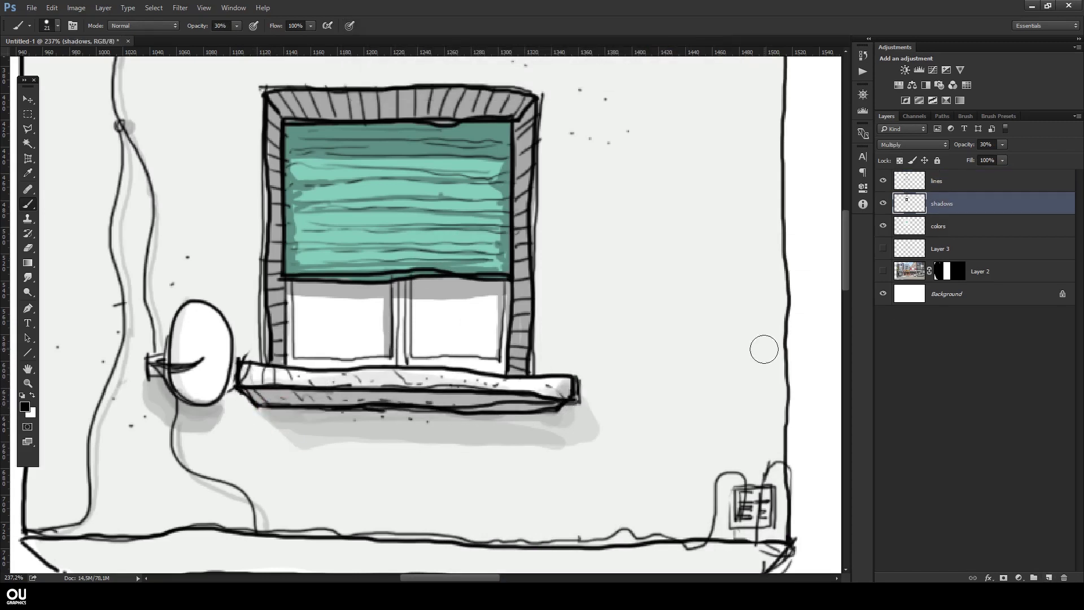
Step: Set the shadows layer's opacity to 80%
key(v)
key(8)
key(b)
Step: Darken the window frame, the teal pane's edges and the sill's underside with a 7 px brush at 100% opacity
scroll(454, 267, down, 3)
scroll(455, 267, up, 4)
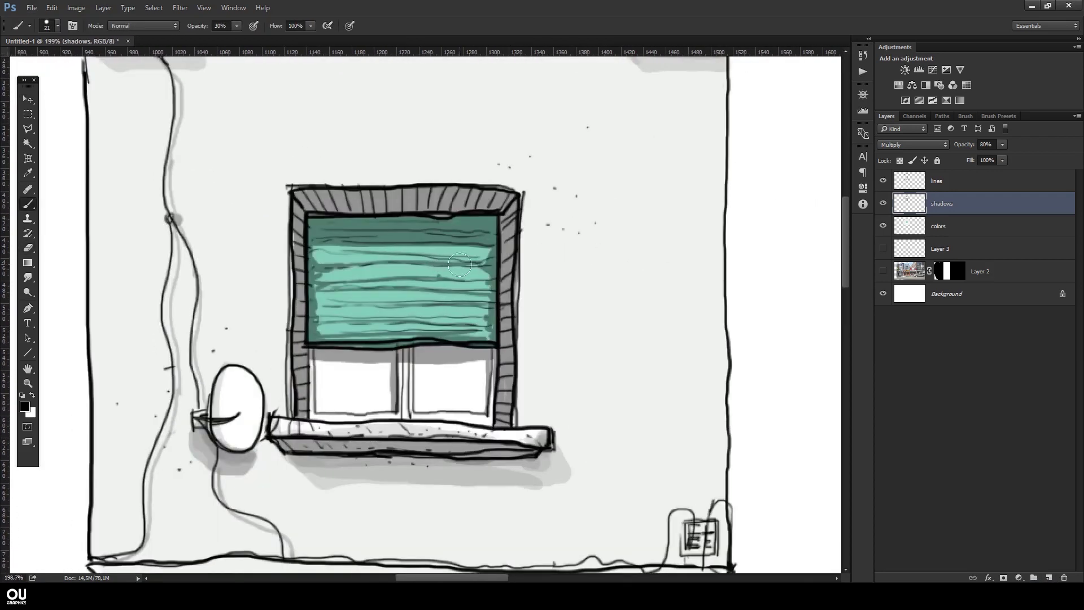
right_click(500, 214)
double_click(542, 262)
key(0)
drag(312, 221, 312, 340)
drag(440, 209, 489, 209)
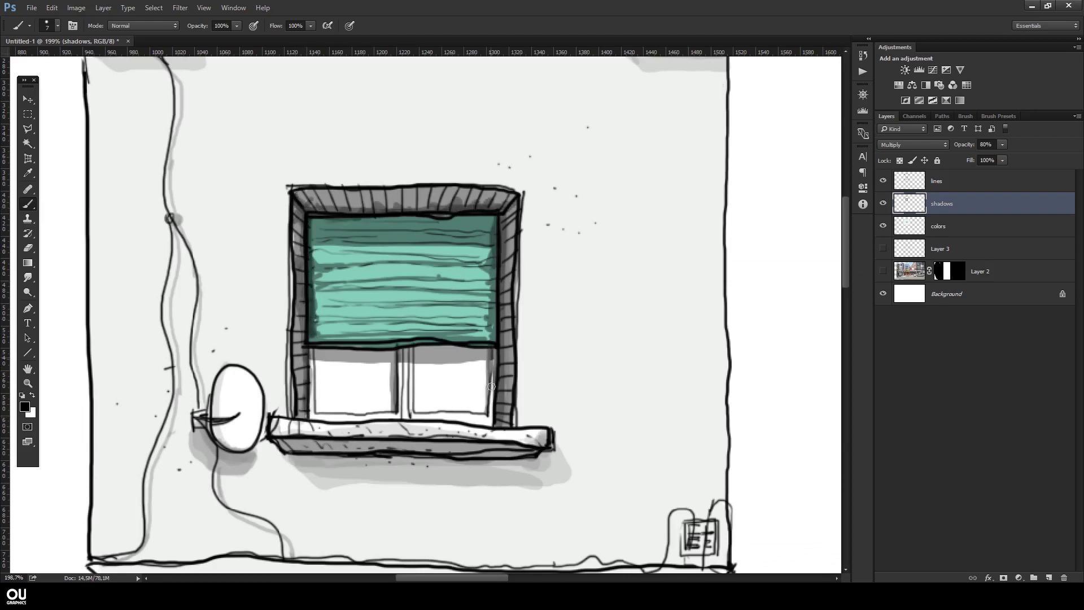
drag(329, 452, 536, 456)
drag(294, 457, 539, 460)
Step: Darken the undersides of the peaked cornice and the roof ledges
scroll(500, 251, up, 5)
mouse_move(111, 287)
mouse_down()
mouse_move(204, 289)
mouse_move(468, 194)
mouse_move(680, 251)
mouse_up()
drag(682, 294, 794, 285)
Step: Thicken the outlines of the two rooftop satellite dishes on the lines layer with a 3 px brush
right_click(688, 236)
drag(720, 255, 707, 254)
key(Return)
key(alt+bracketright)
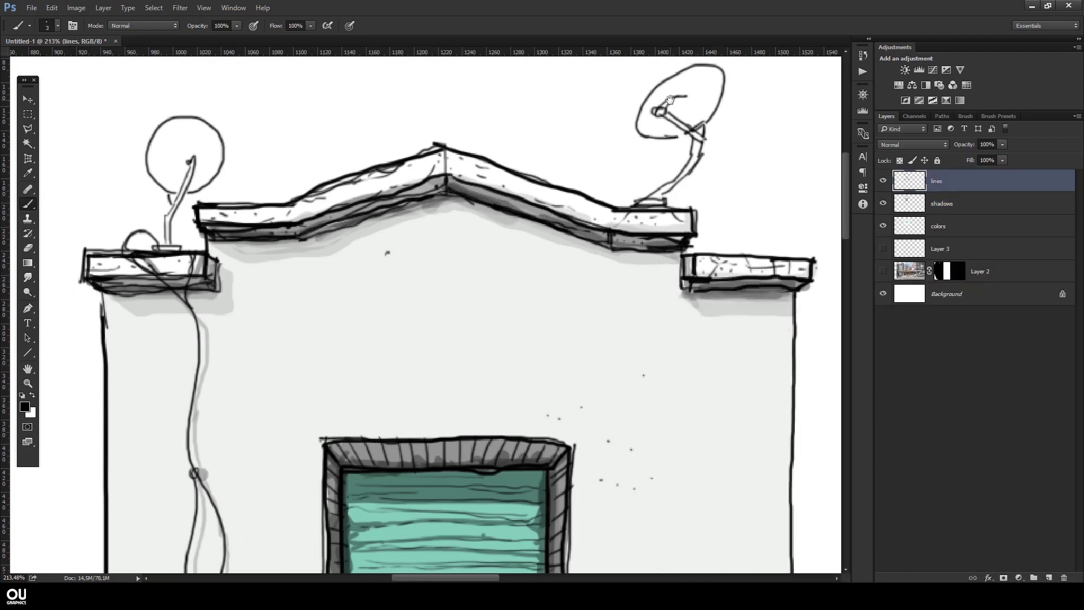
drag(657, 86, 613, 166)
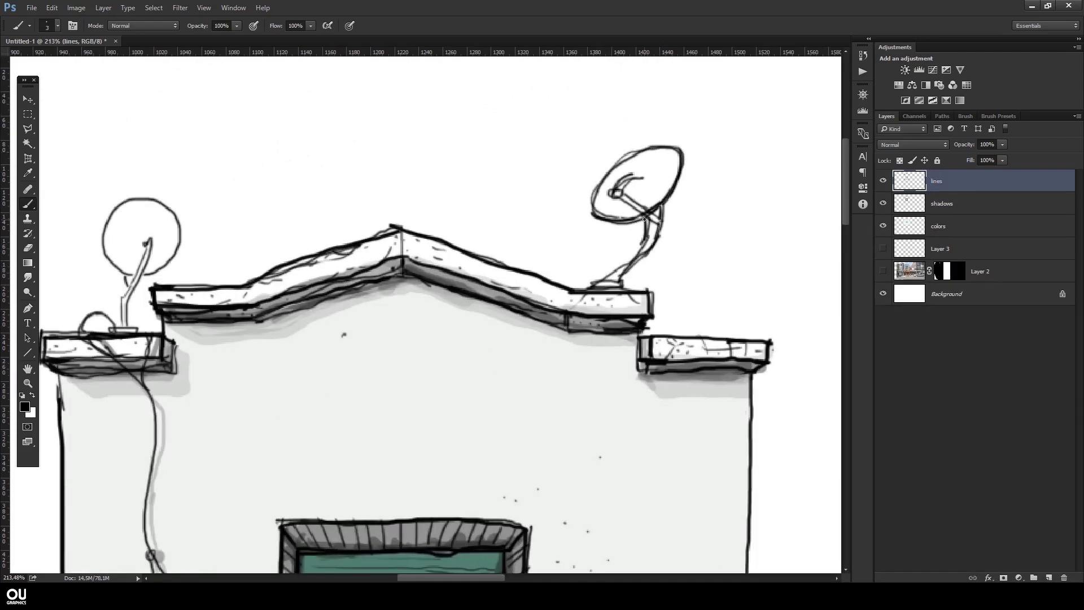
drag(625, 260, 708, 272)
Step: Softly shade both rooftop satellite dishes on the shadows layer with a 9 px brush at 10% opacity
click(940, 214)
key(bracketright)
key(bracketright)
key(bracketright)
key(bracketright)
key(bracketright)
key(bracketright)
key(3)
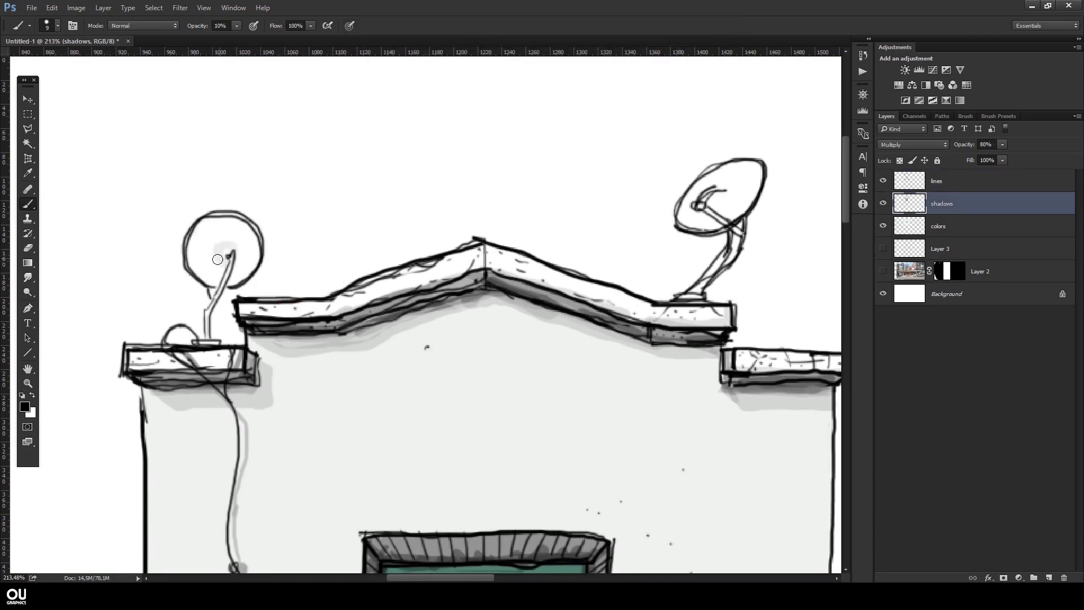
drag(217, 259, 236, 256)
mouse_move(700, 223)
mouse_down()
mouse_move(734, 186)
mouse_move(749, 199)
mouse_up()
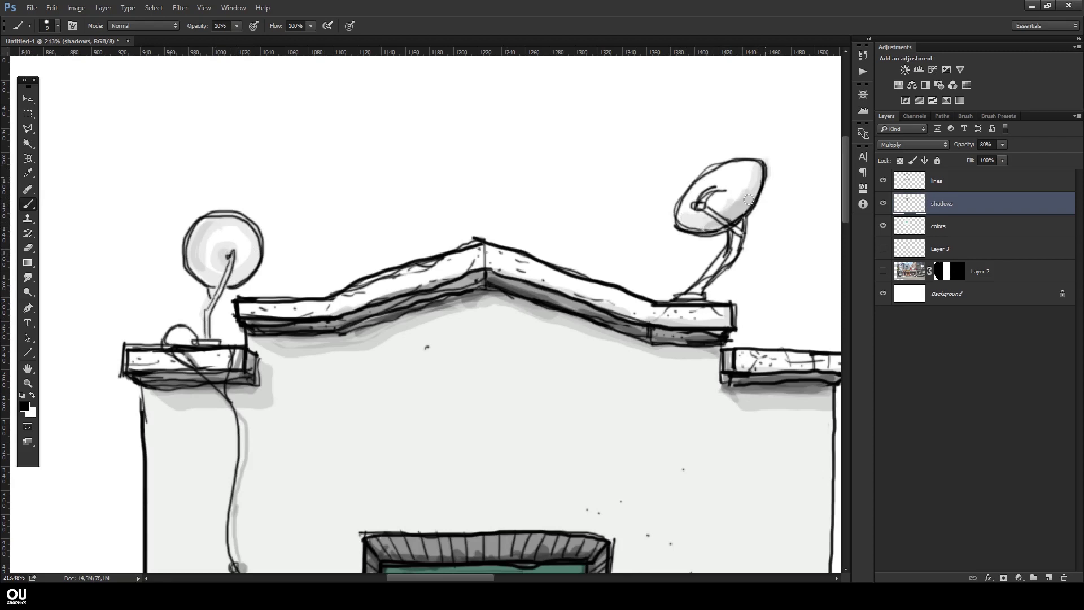
Step: Select the sloped ledge band below the window wall, shade it with a large brush at 10% opacity, and deselect it
scroll(759, 193, down, 5)
scroll(438, 295, up, 5)
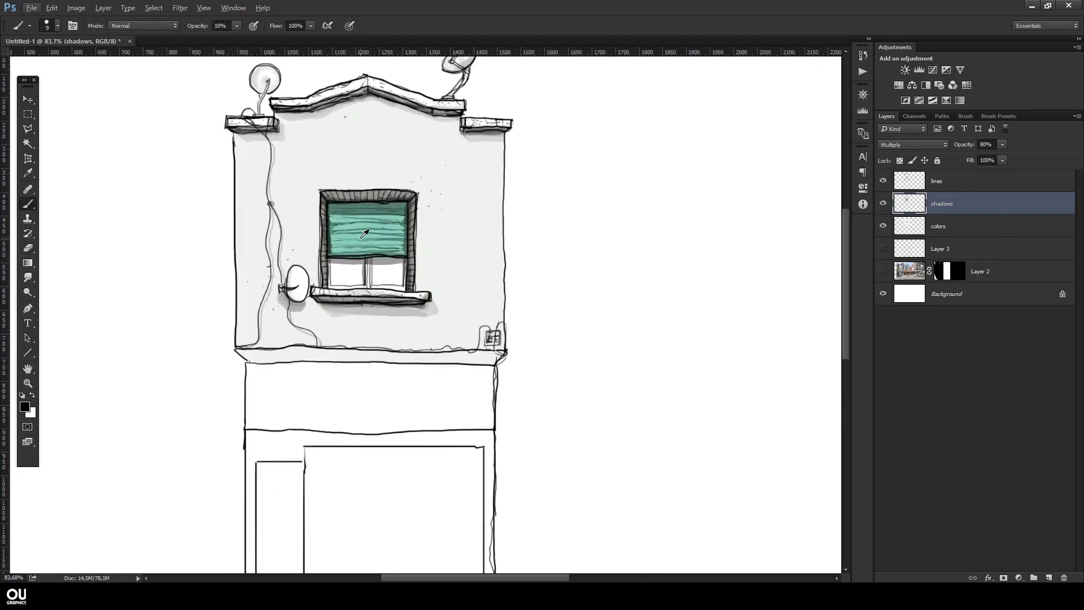
drag(438, 294, 551, 310)
mouse_move(655, 361)
mouse_down()
mouse_move(646, 375)
mouse_move(364, 403)
mouse_up()
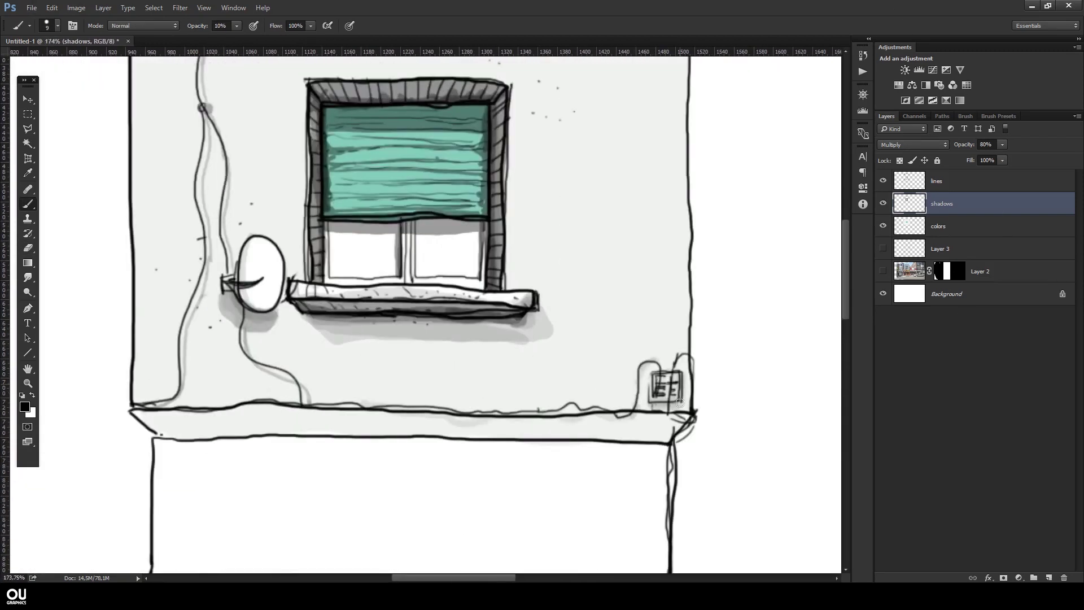
key(ctrl+shift+d)
mouse_move(496, 399)
mouse_down()
mouse_move(496, 387)
mouse_move(273, 444)
mouse_move(152, 448)
mouse_up()
drag(178, 464, 685, 431)
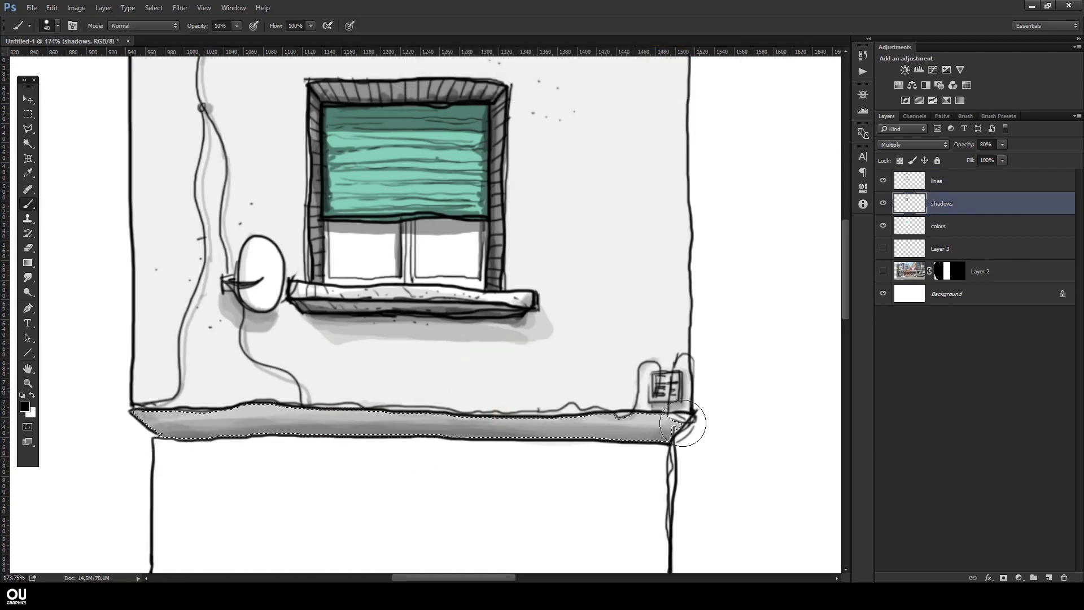
key(ctrl+d)
Step: On the lines layer, draw texture marks on the lower ledge and cracks with a brick patch on the wall using a 3 px brush
scroll(409, 507, up, 3)
key(alt+bracketright)
right_click(592, 462)
double_click(576, 555)
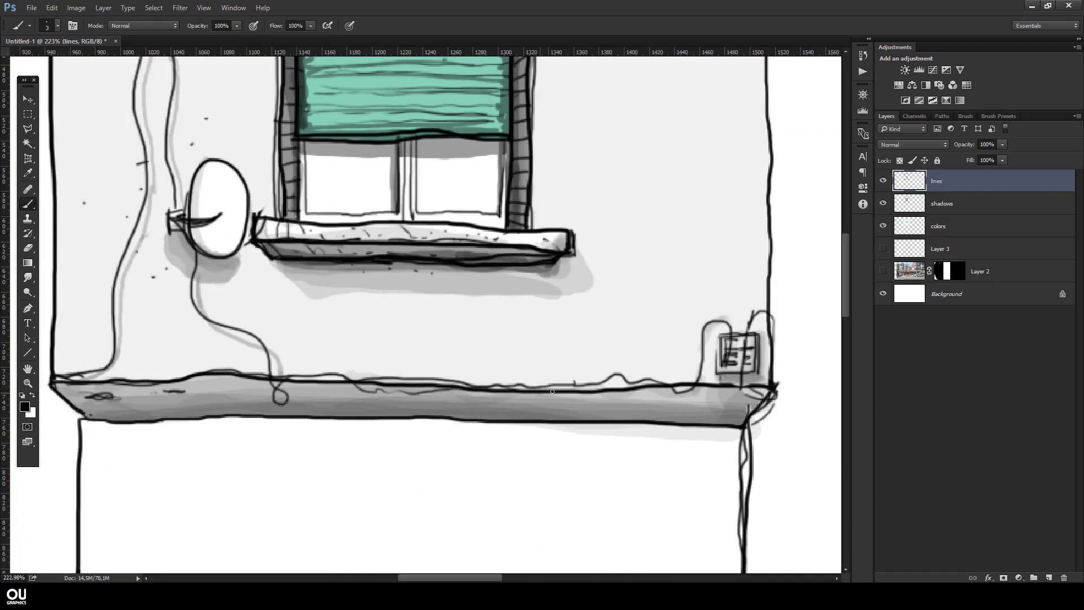
drag(481, 393, 473, 414)
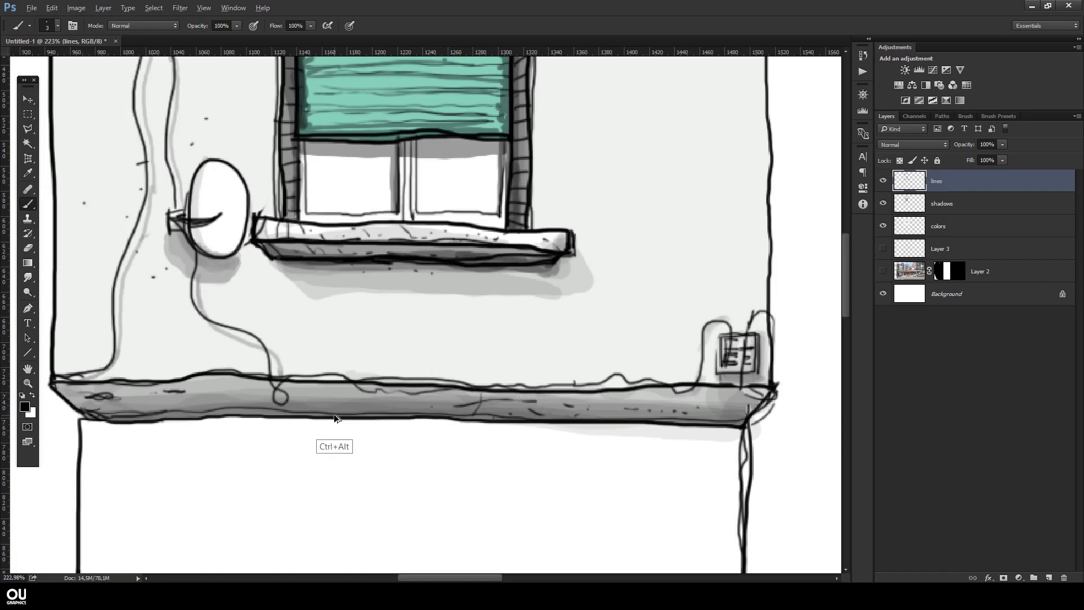
drag(729, 418, 675, 421)
scroll(674, 421, down, 5)
scroll(616, 187, up, 4)
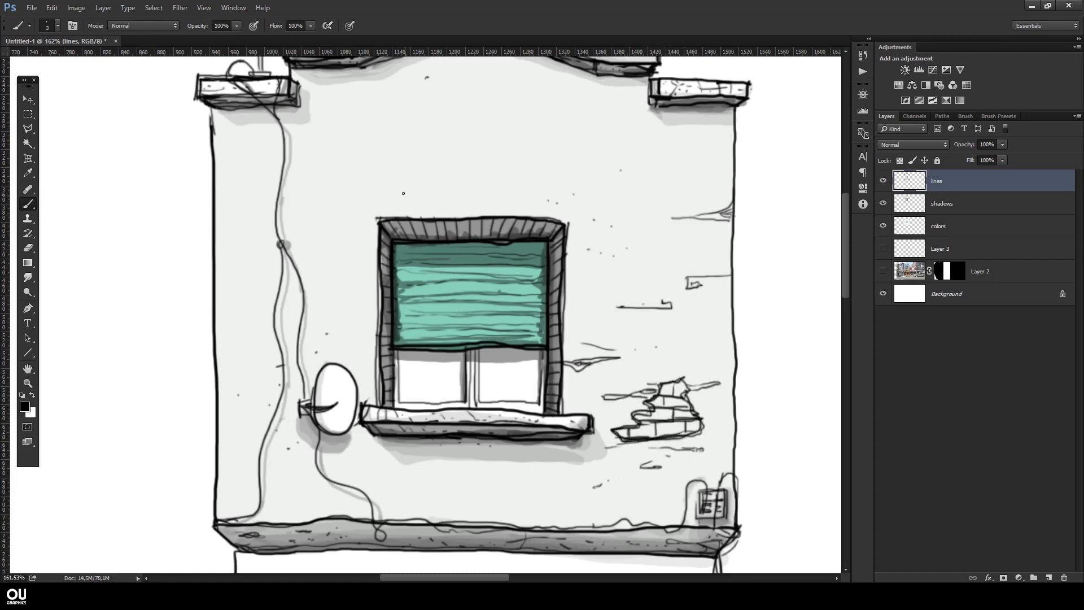
Step: Erase the rough crack above the window and draw an exposed brick patch higher on the wall
key(e)
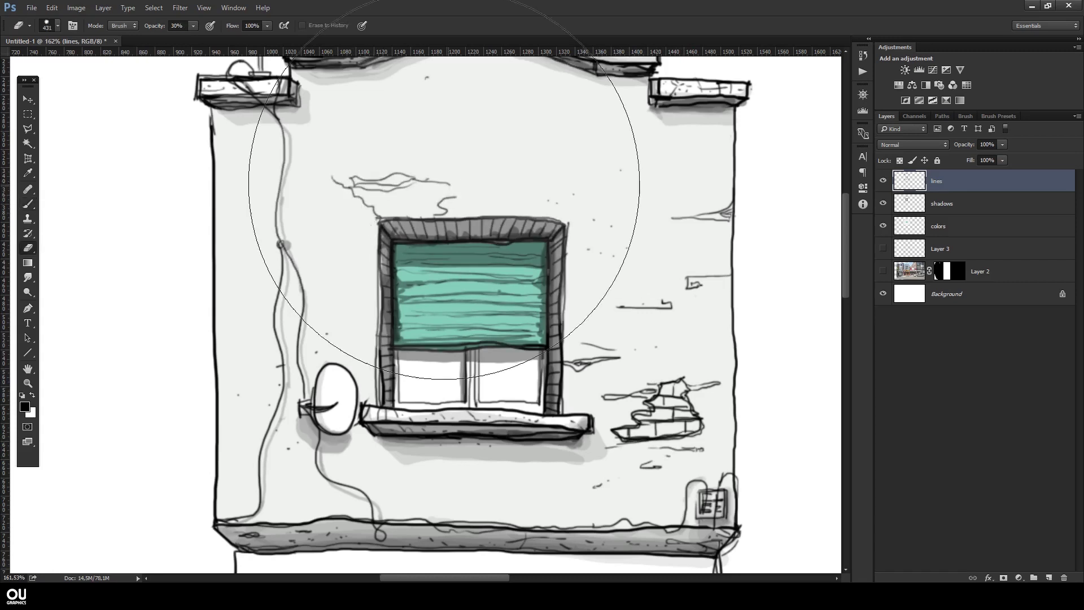
drag(339, 180, 438, 194)
key(b)
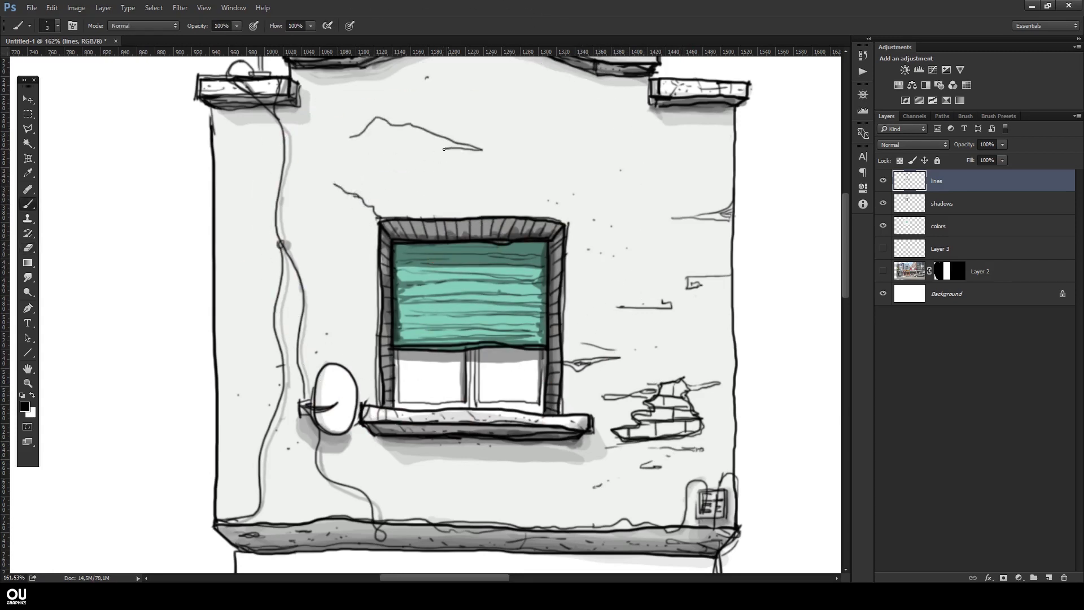
key(w)
click(390, 146)
key(b)
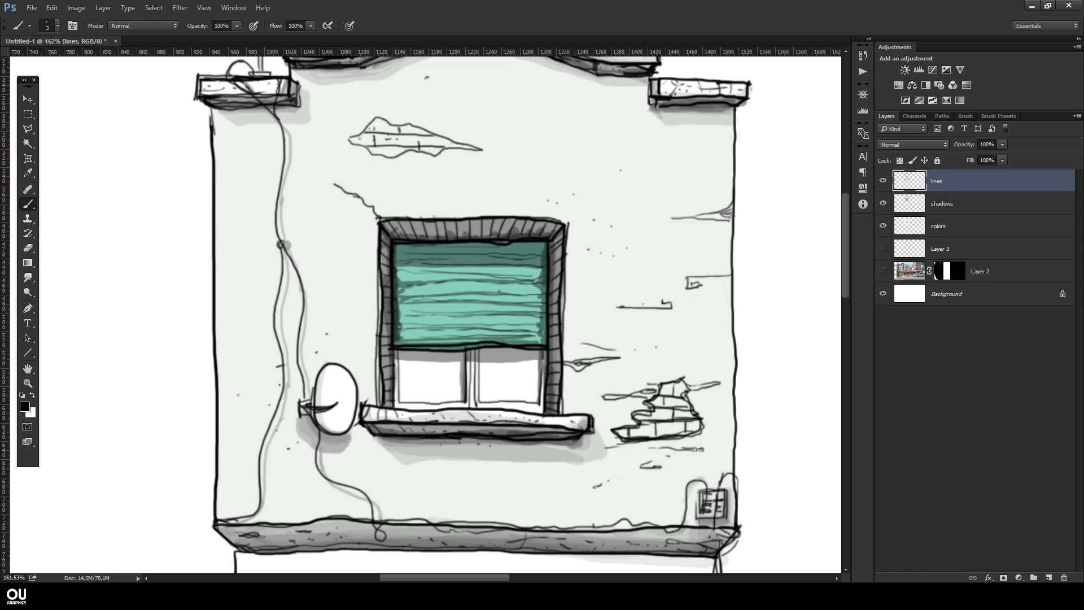
Step: Erase the wall color inside the upper brick patch on the colors layer
key(alt+bracketleft)
scroll(395, 89, up, 3)
key(alt+bracketleft)
key(e)
mouse_move(355, 186)
mouse_down()
mouse_move(449, 147)
mouse_move(462, 209)
mouse_up()
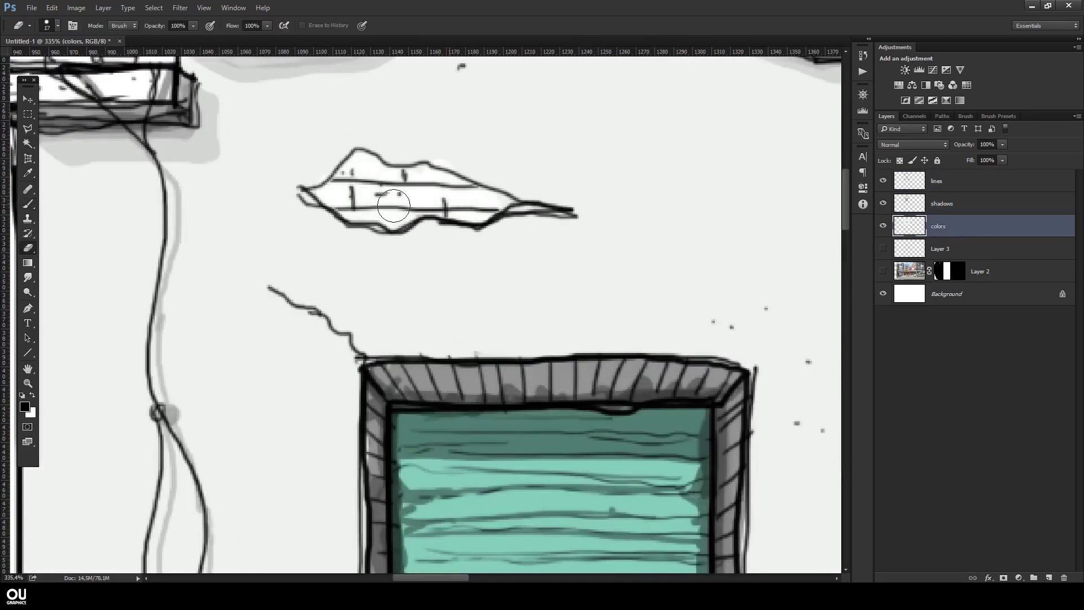
Step: Choose the pale beige #e9e5cf and paint the exposed brick patches with it
key(b)
click(24, 406)
key(Return)
key(alt)
mouse_move(338, 192)
mouse_down()
mouse_move(413, 209)
mouse_move(485, 206)
mouse_up()
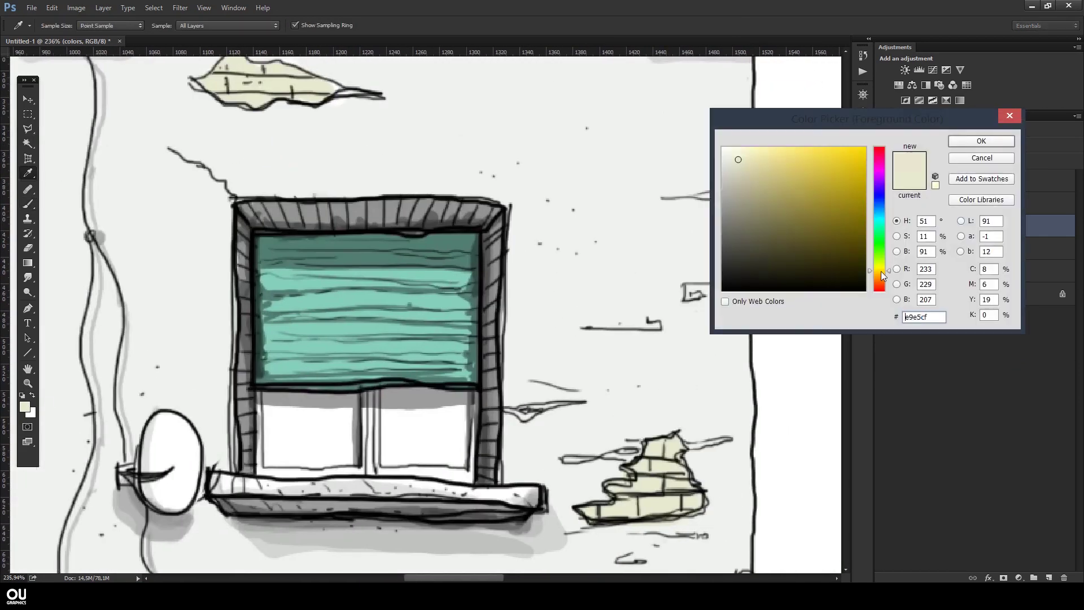
Step: Choose the tan #dfbc96 and paint over the bricks of the lower brick patch
click(770, 164)
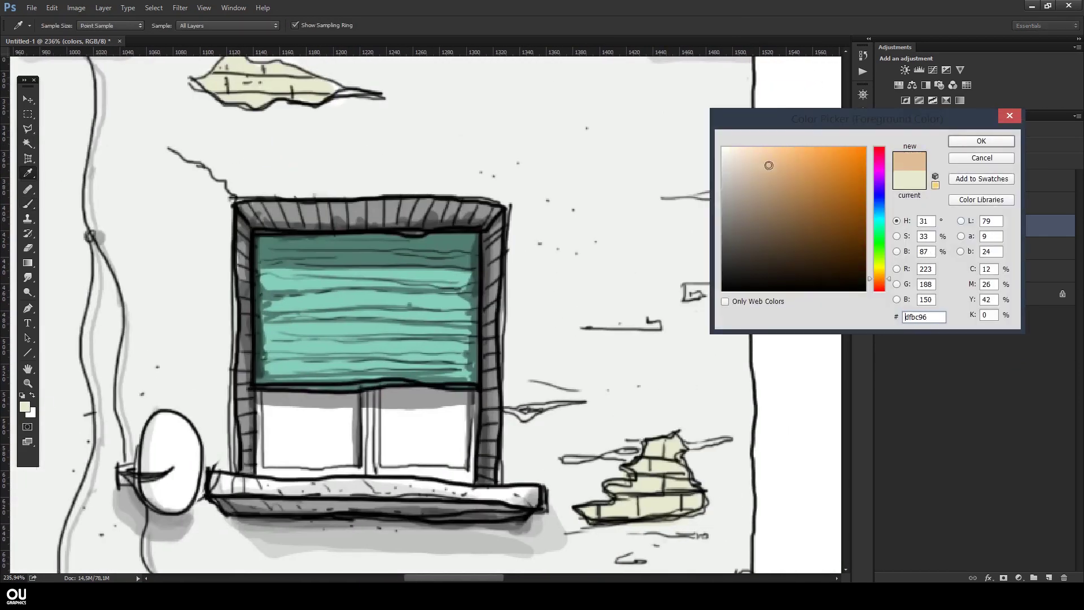
key(Return)
drag(621, 485, 678, 508)
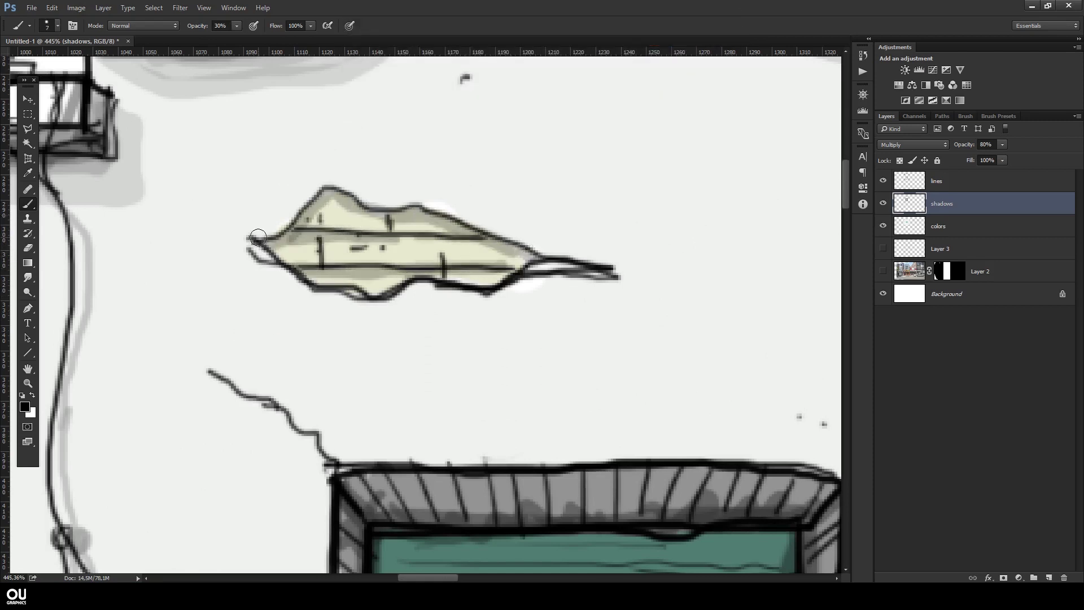
Step: Add finer line detail to the upper brick patch on the lines layer with a 2 px brush
double_click(925, 186)
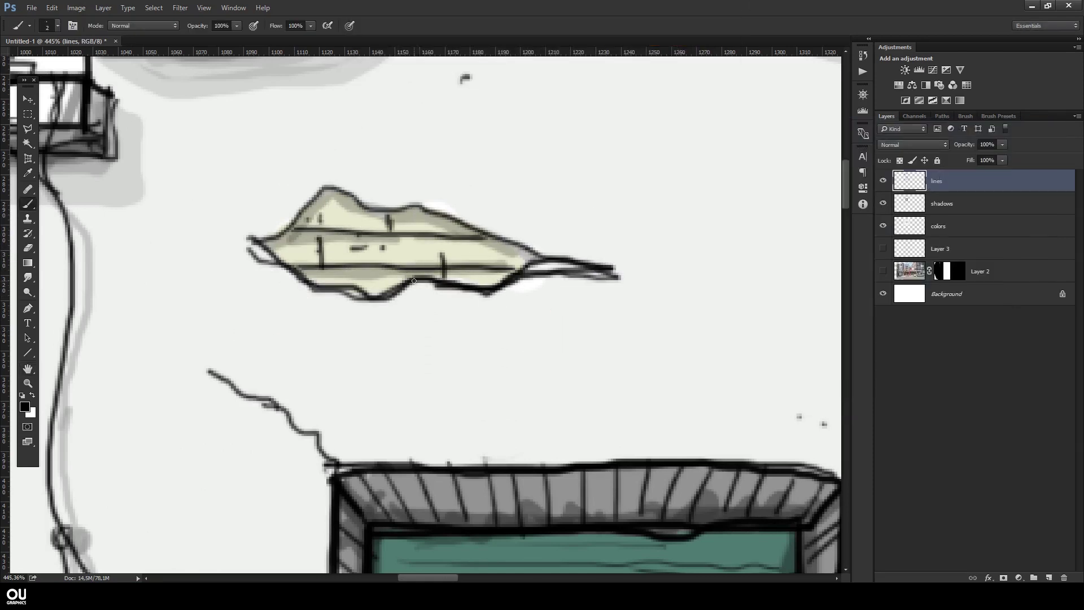
scroll(508, 282, up, 2)
drag(479, 361, 520, 252)
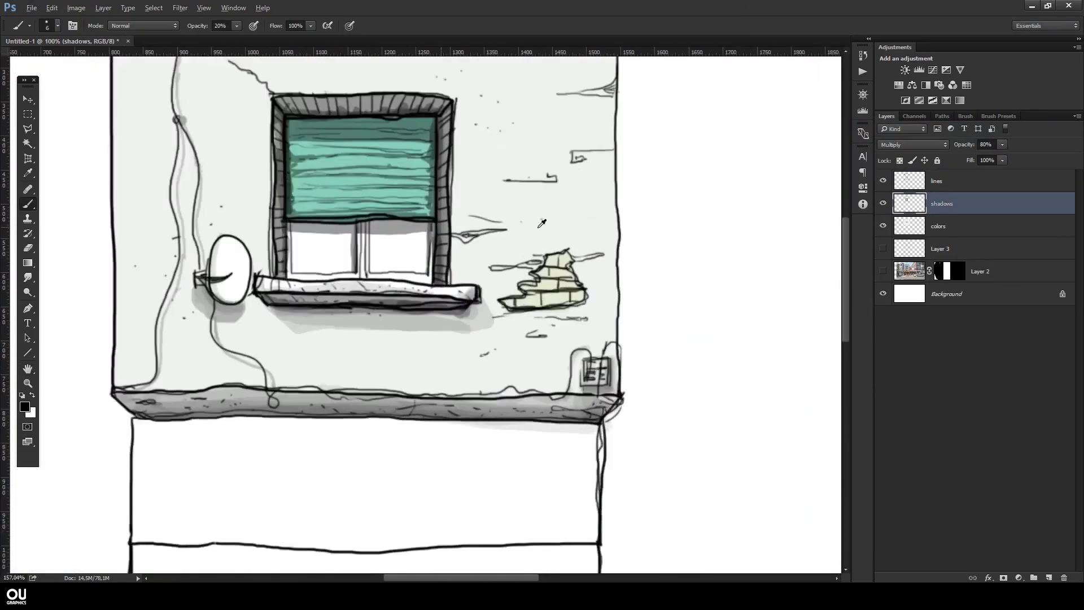
Step: Shade the lower brick patch and nearby wall cracks on the shadows layer with a 6 px brush at 20% and 30% opacity
scroll(552, 285, up, 3)
mouse_move(564, 333)
mouse_down()
mouse_move(536, 364)
mouse_move(526, 442)
mouse_move(440, 418)
mouse_move(581, 336)
mouse_move(643, 333)
mouse_up()
key(3)
drag(443, 164, 562, 163)
scroll(508, 282, down, 6)
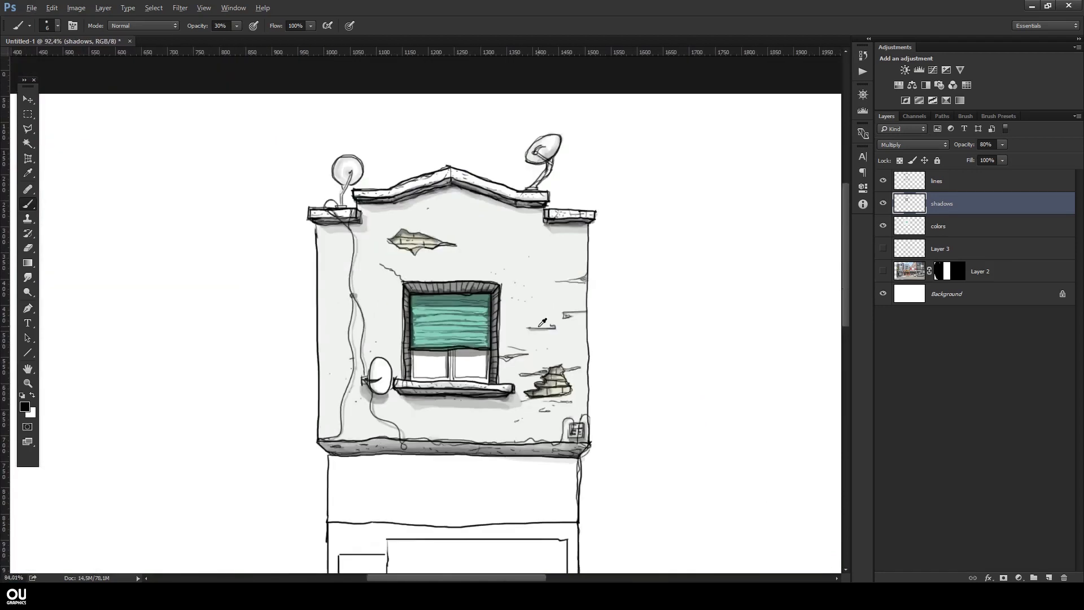
Step: Add more cracks and chipped brick edges across the wall on the lines layer with a 3 px brush
scroll(451, 282, up, 2)
key(alt+bracketright)
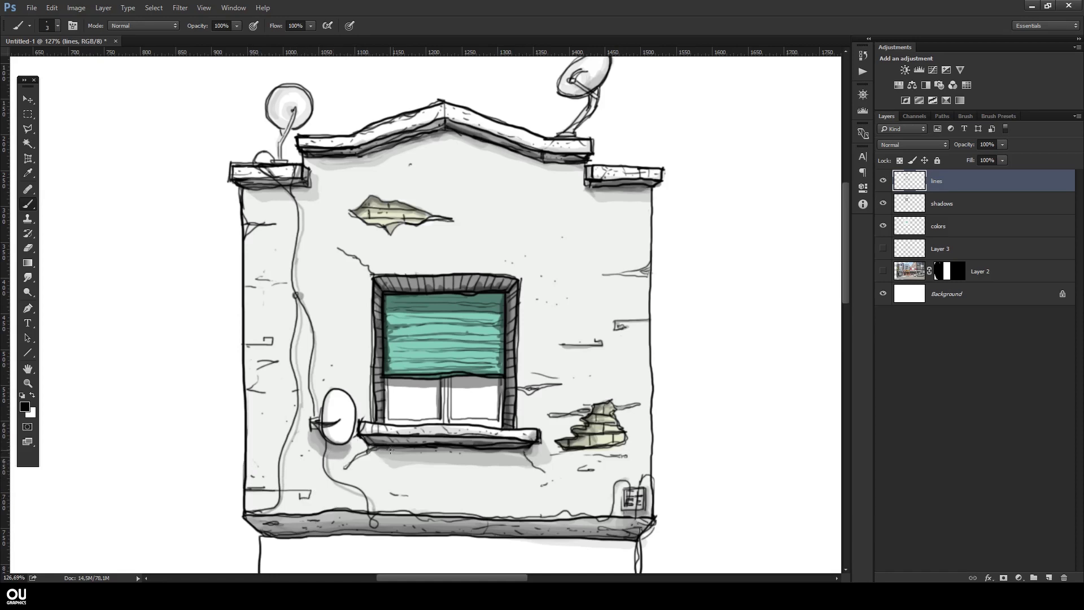
scroll(477, 450, down, 4)
scroll(478, 450, up, 3)
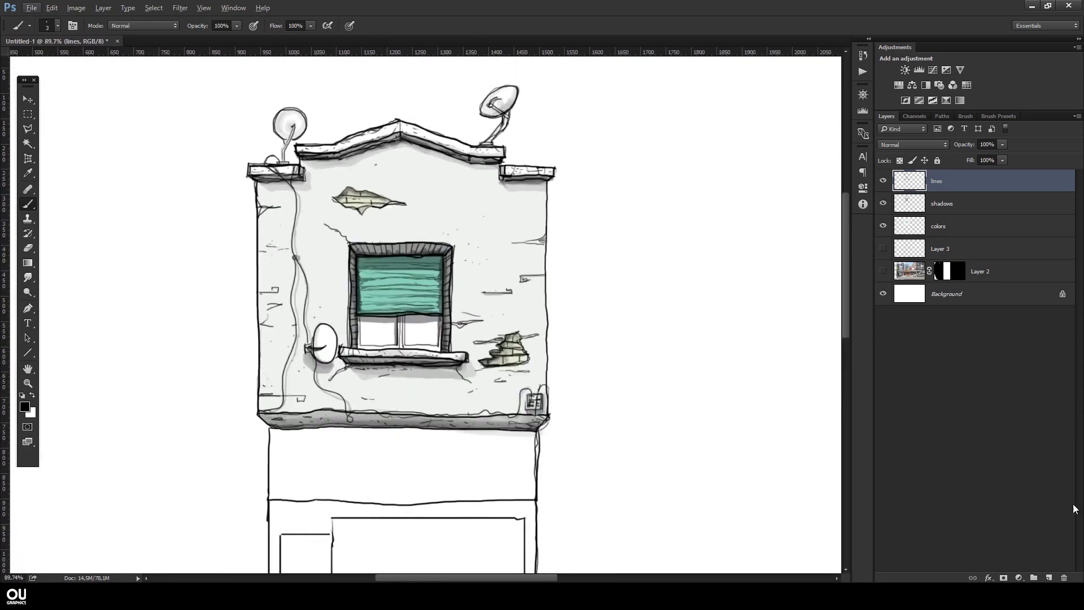
Step: Create a new layer above the shadows layer and name it ov shadows
key(alt+bracketleft)
click(1048, 578)
double_click(942, 203)
text(overal)
Step: Shade the wall broadly within the colors layer's outline on the ov shadows layer and set it to Multiply at 30% opacity
ctrl+click(907, 228)
key(1)
mouse_move(532, 157)
mouse_down()
mouse_move(514, 386)
mouse_move(339, 158)
mouse_up()
key(ctrl+z)
mouse_move(321, 435)
mouse_down()
mouse_move(563, 297)
mouse_move(512, 171)
mouse_move(471, 151)
mouse_move(471, 173)
mouse_move(453, 134)
mouse_move(440, 144)
mouse_move(552, 307)
mouse_move(574, 377)
mouse_up()
key(v)
key(ctrl+d)
key(shift+alt+m)
key(3)
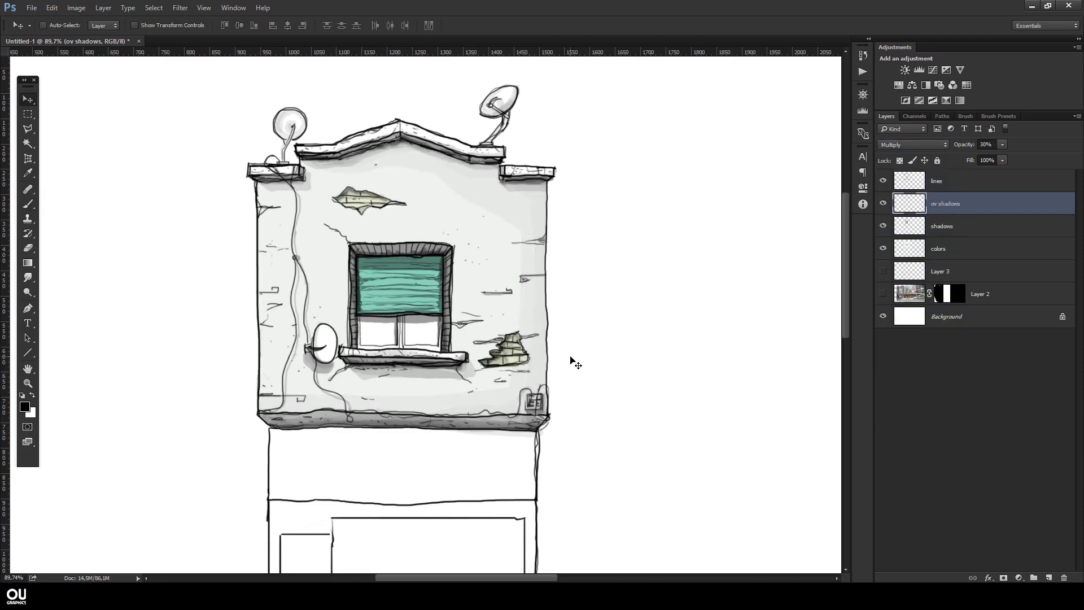
Step: Softly shade the wall below the roof ledges on the shadows layer with a 30 px brush at 10% opacity
scroll(554, 364, down, 2)
scroll(395, 193, up, 4)
key(alt+bracketleft)
key(b)
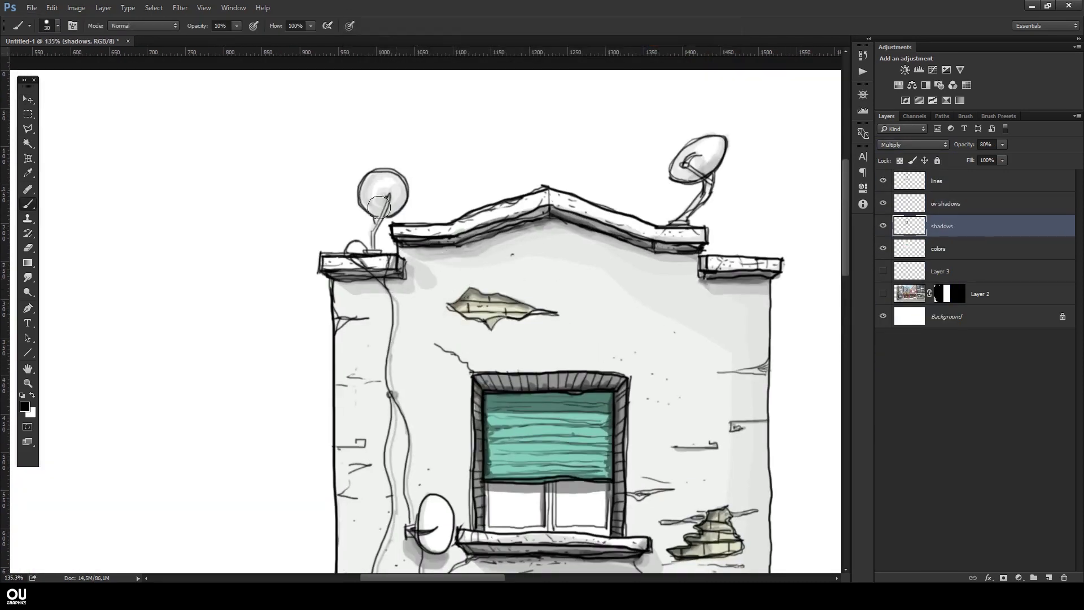
scroll(689, 259, down, 5)
scroll(677, 320, down, 3)
scroll(612, 274, up, 3)
Step: Show the photo in Layer 2 and sketch an inner frame with doubled upper edges in the shop sign on the lines layer
click(883, 293)
right_click(688, 243)
key(alt+bracketright)
key(alt+bracketright)
key(0)
drag(486, 304, 458, 293)
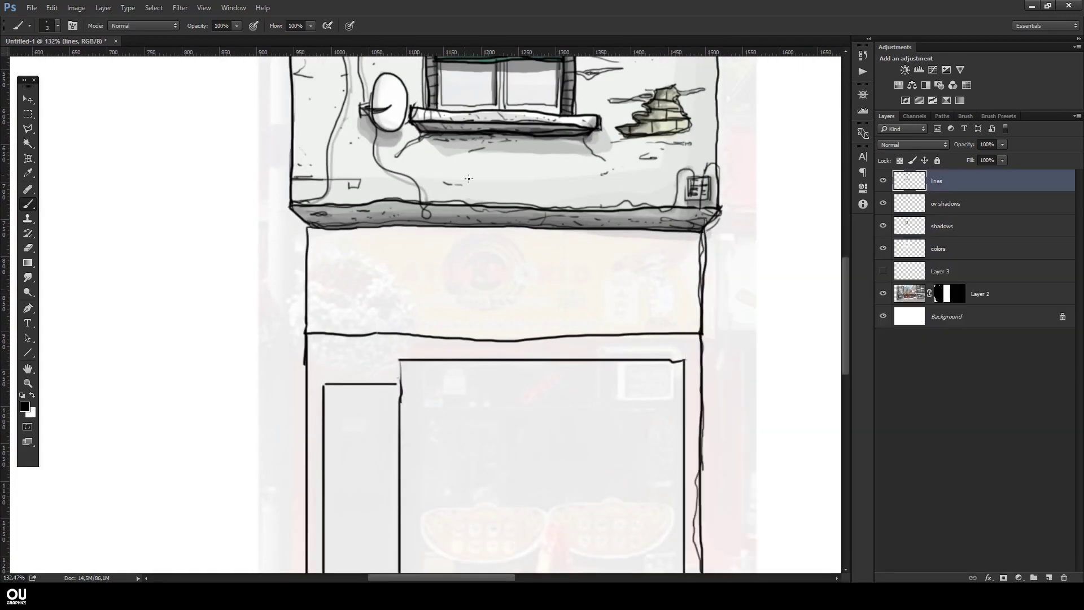
drag(343, 230, 666, 234)
drag(322, 232, 322, 322)
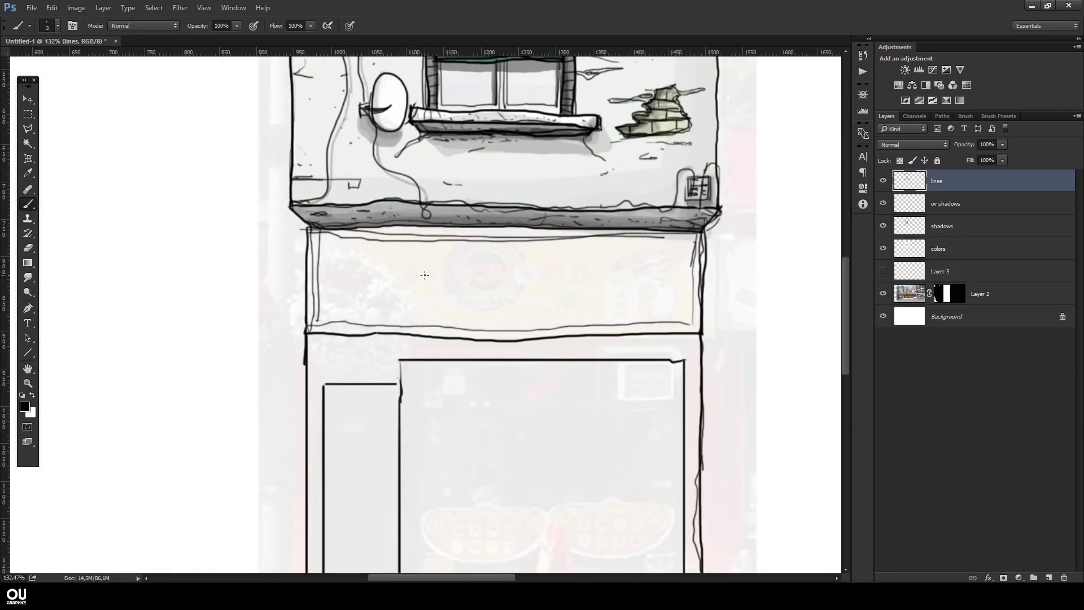
scroll(357, 333, up, 3)
key(ctrl+z)
drag(200, 217, 719, 219)
drag(256, 216, 731, 222)
drag(435, 330, 405, 270)
mouse_move(429, 226)
mouse_down()
mouse_move(390, 254)
mouse_move(412, 288)
mouse_up()
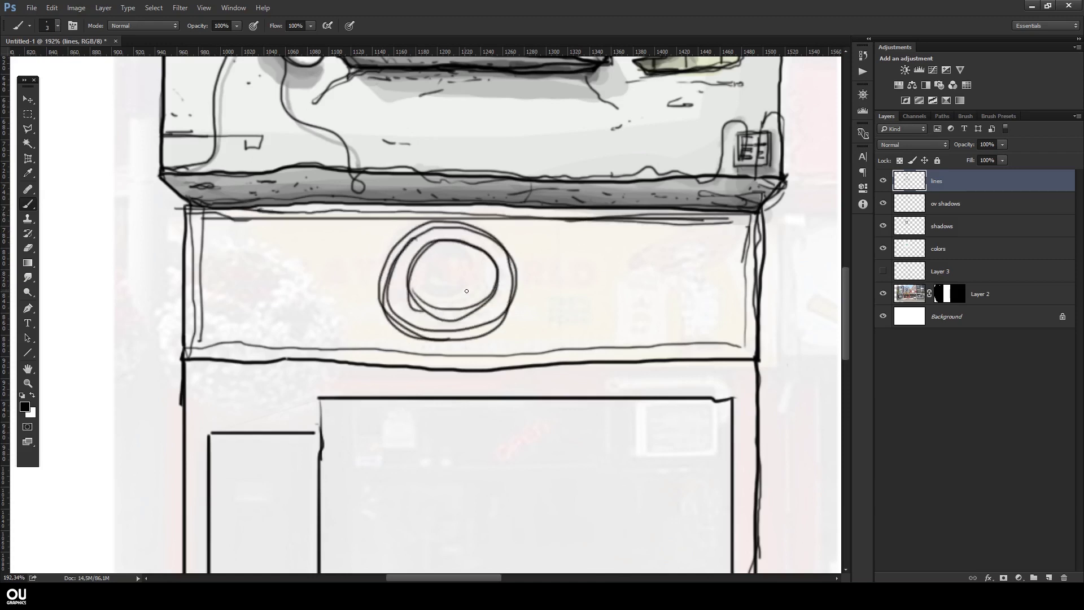
key(ctrl+alt+z)
key(ctrl+alt+z)
key(ctrl+alt+z)
key(ctrl+alt+z)
Step: Sketch text lines, short vertical marks, a round coffee-cup logo and two small panels on the shop sign with the 3 px brush
drag(219, 243, 341, 241)
drag(221, 263, 305, 263)
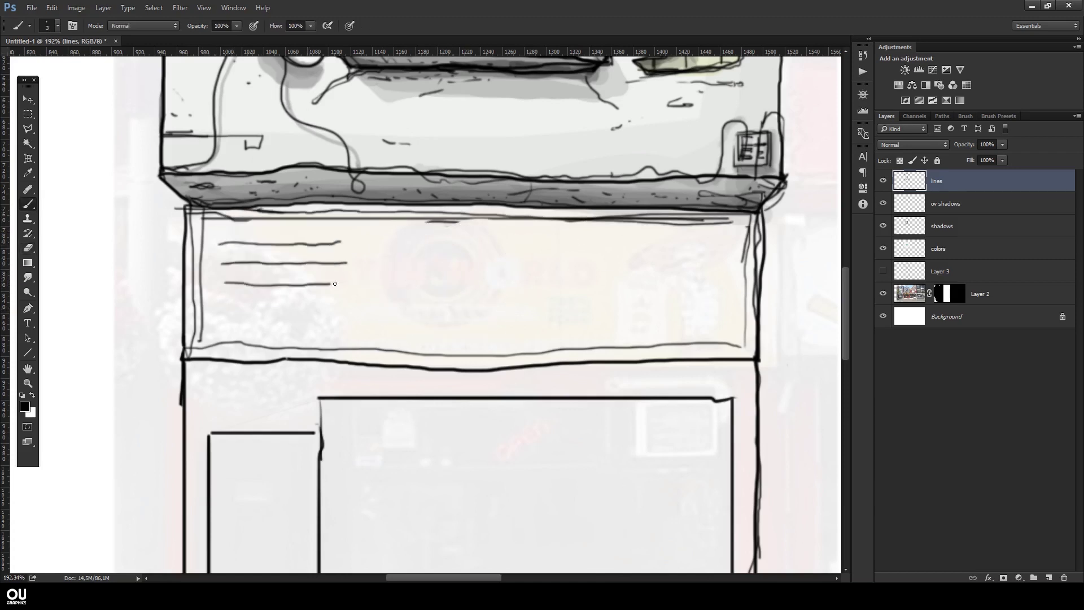
drag(565, 253, 564, 278)
drag(580, 252, 579, 276)
drag(595, 257, 597, 277)
drag(398, 251, 407, 332)
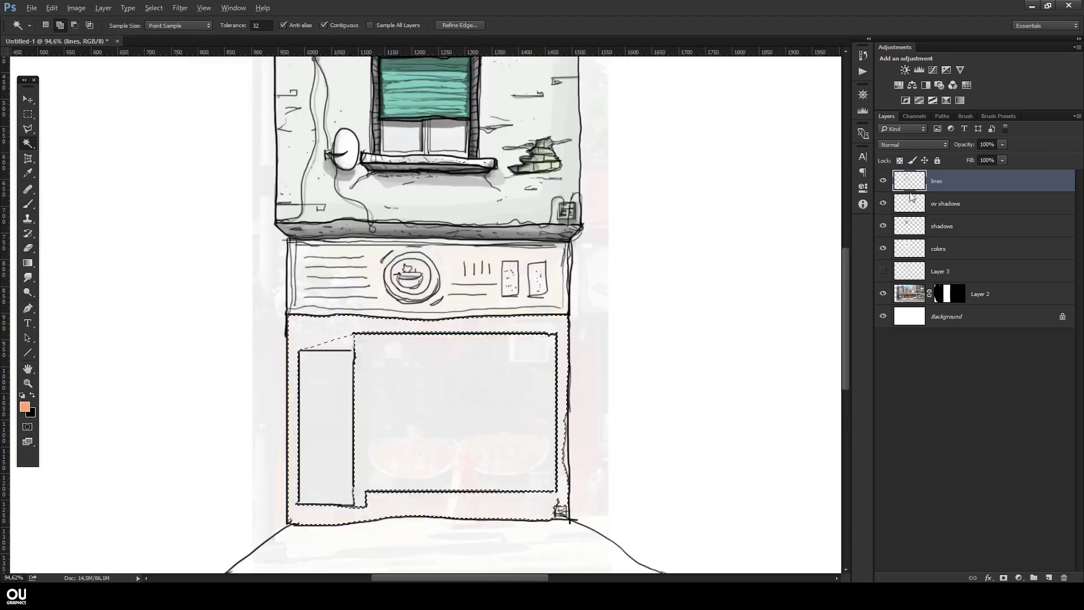
Step: Fill the selected shopfront wall with salmon orange on the colors layer
key(ctrl+BackSpace)
key(ctrl+z)
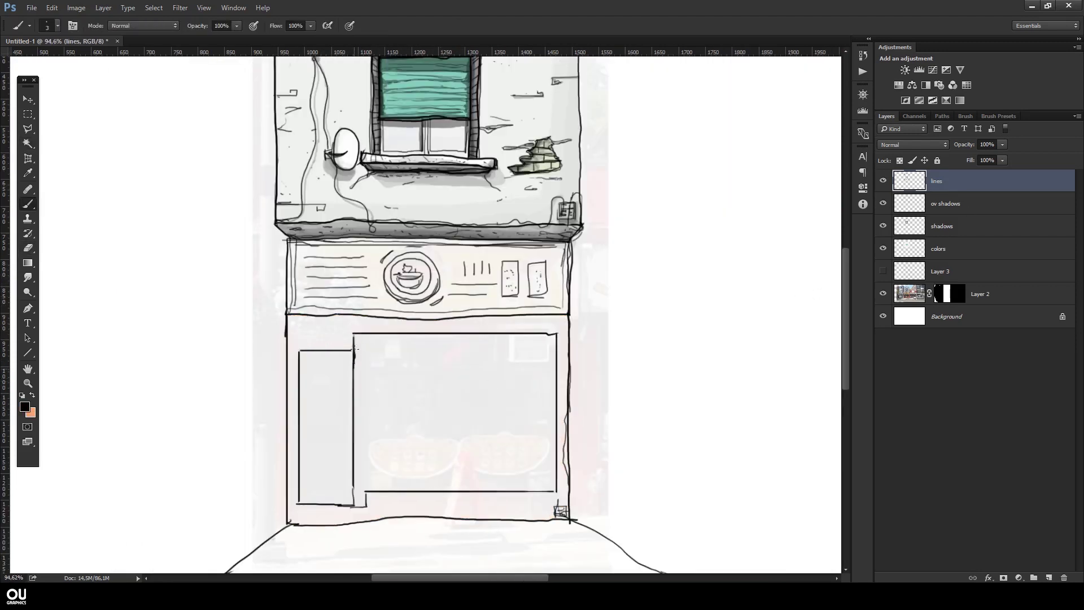
click(937, 249)
key(x)
key(alt+BackSpace)
Step: Choose the light orange #fcc073 as the foreground color and return to painting on the colors layer
key(i)
click(24, 407)
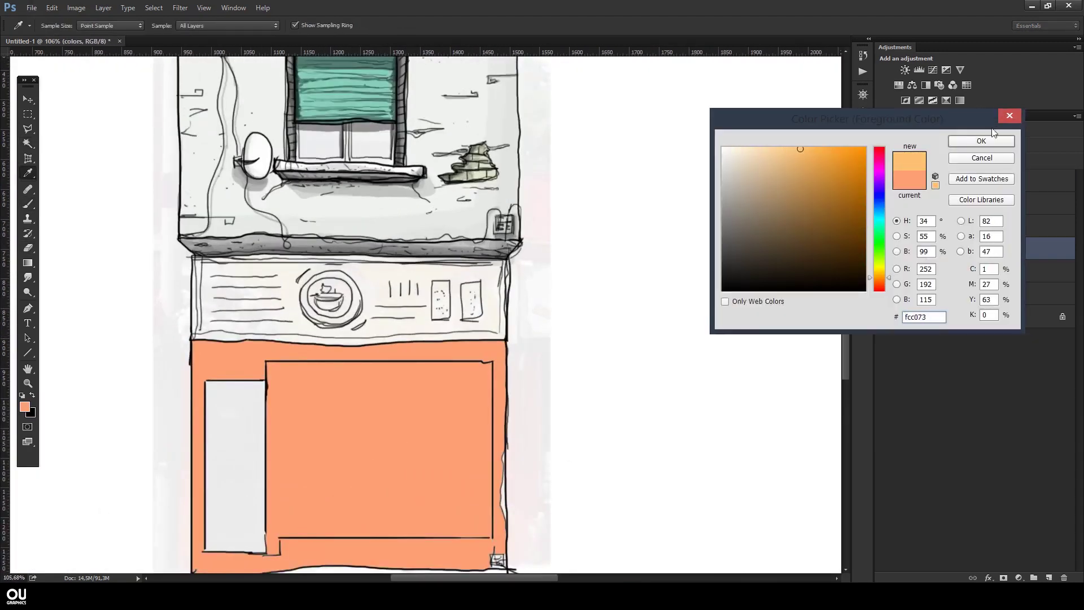
click(981, 141)
scroll(519, 328, up, 3)
key(b)
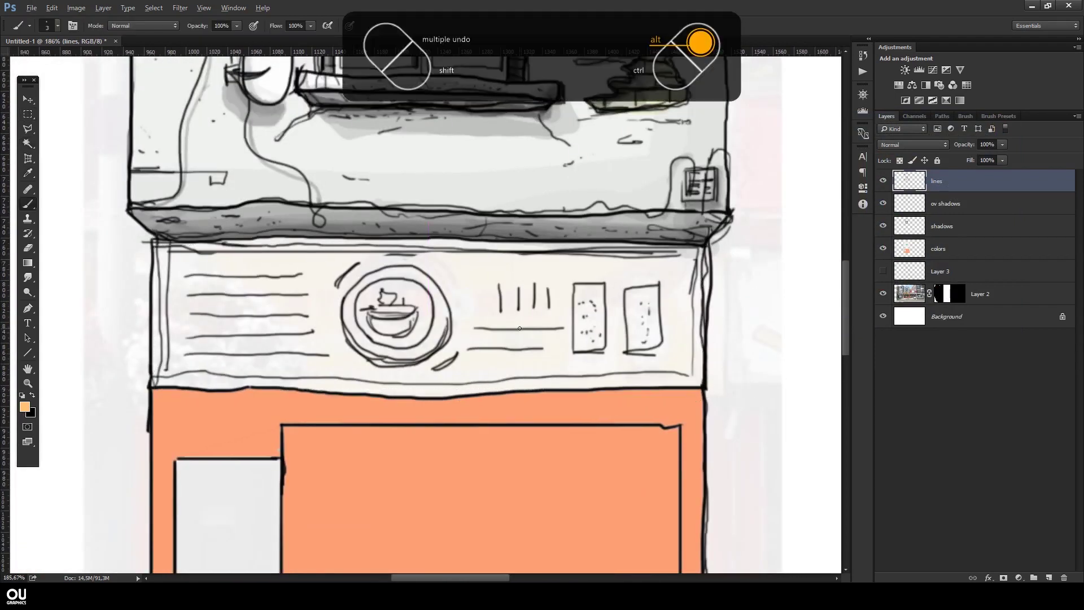
key(alt+bracketleft)
key(alt+bracketleft)
key(alt+bracketleft)
Step: Select the shop sign with the Polygonal Lasso, paint it light orange and clear the selection
drag(559, 270, 181, 351)
key(ctrl+z)
key(l)
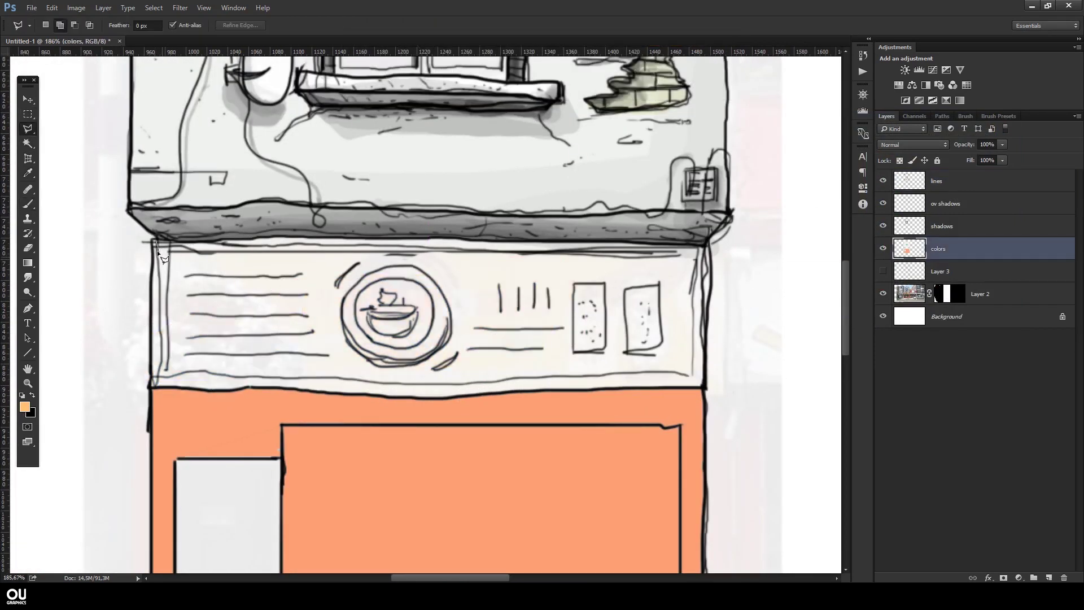
click(162, 251)
key(b)
mouse_move(186, 316)
mouse_down()
mouse_move(564, 254)
mouse_move(242, 350)
mouse_move(429, 316)
mouse_up()
key(ctrl+d)
scroll(388, 290, down, 8)
scroll(388, 290, up, 5)
Step: Select the large shop window opening and clear its salmon fill from the colors layer
key(m)
drag(306, 261, 549, 451)
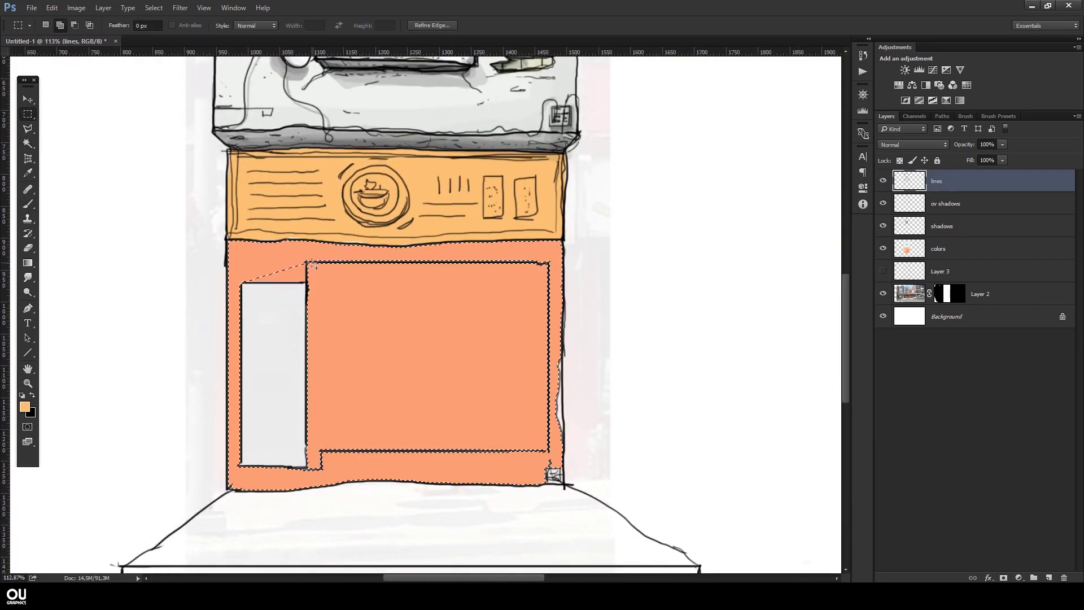
click(944, 258)
key(Delete)
Step: Adjust the hue, saturation and lightness of the shopfront wall and sign colors, then deselect
key(ctrl+u)
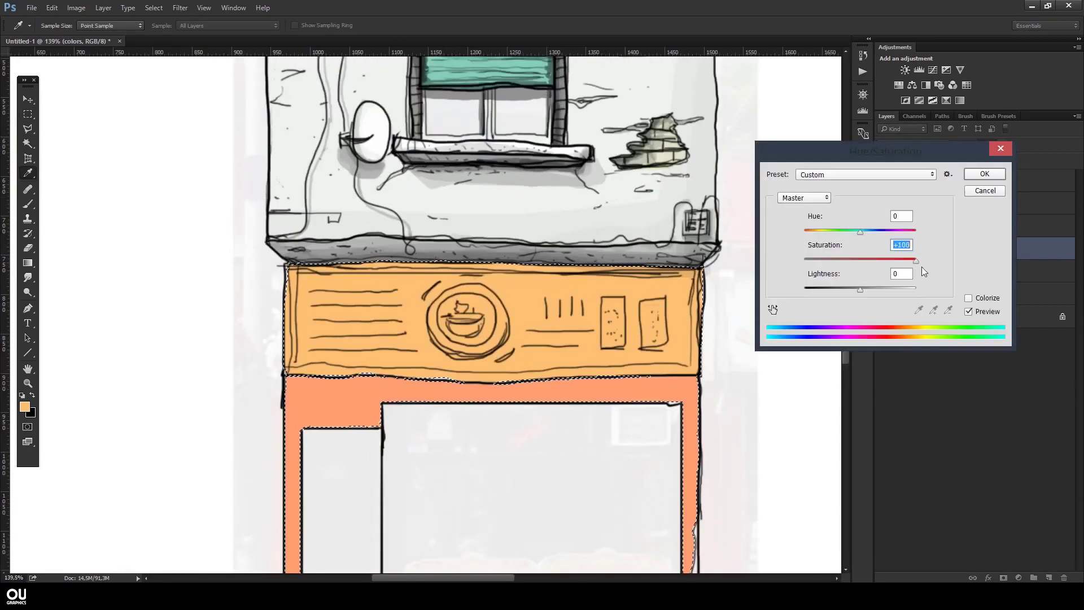
key(Return)
key(w)
key(ctrl+u)
drag(860, 232, 858, 235)
drag(860, 289, 863, 289)
key(Return)
key(ctrl+d)
scroll(423, 310, down, 3)
scroll(424, 310, up, 5)
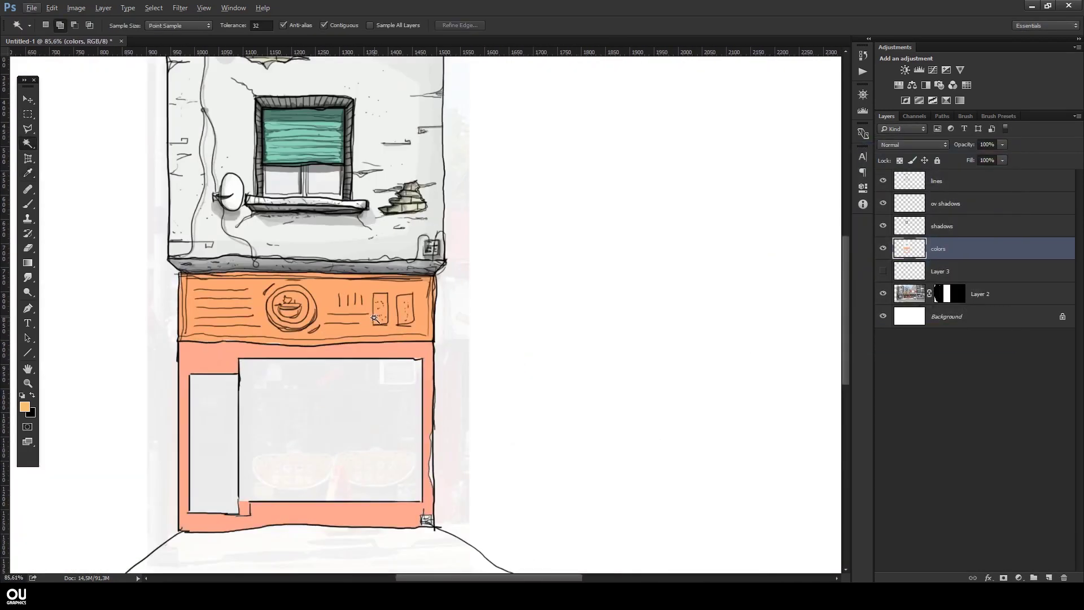
Step: Fill the unpainted gaps along the sign's borders with the sign's light orange using a smaller brush
key(b)
key([)
key([)
key([)
key([)
key([)
scroll(617, 371, up, 3)
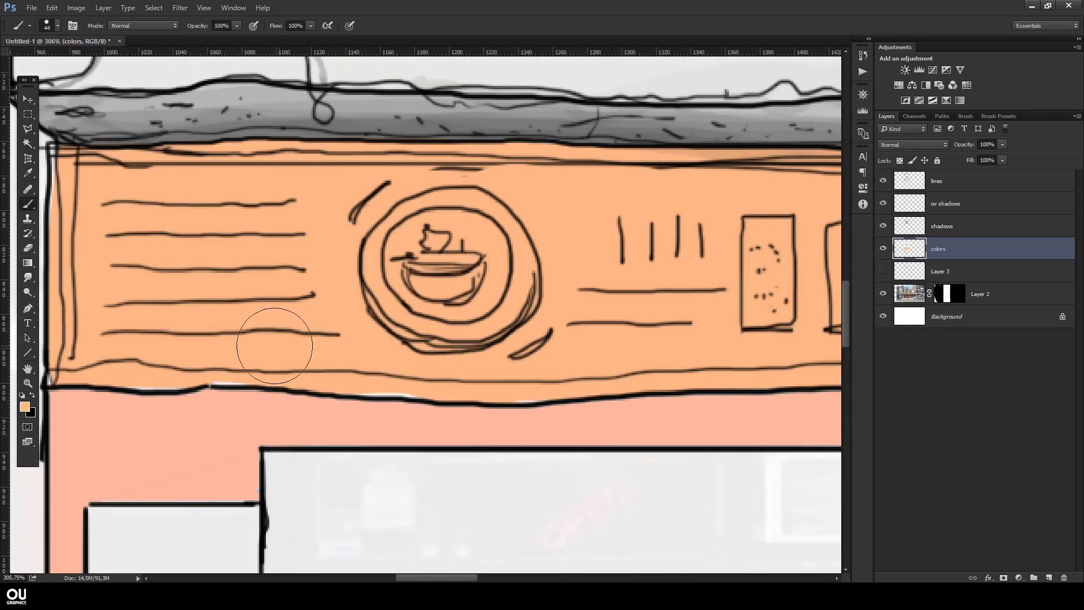
scroll(460, 350, left, 3)
key([)
key([)
key([)
key([)
scroll(299, 334, down, 3)
scroll(300, 335, right, 3)
scroll(299, 334, up, 2)
Step: Choose a dark gray and paint the sign frame's left side and part of its lower edge with a 10 px brush
key(ctrl+shift+d)
key(3)
key(x)
shift+click(85, 406)
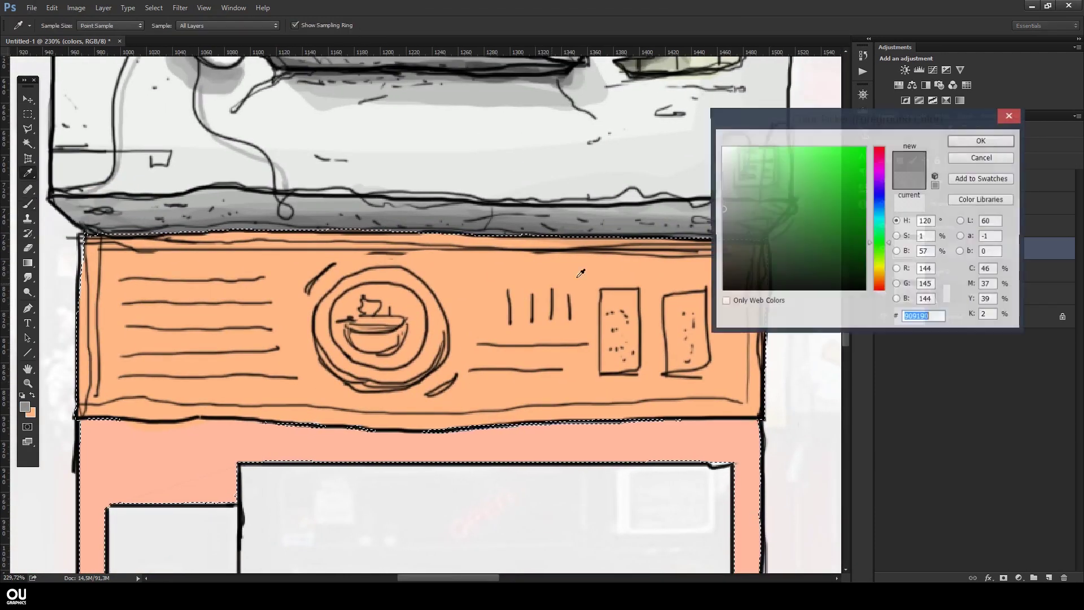
shift+click(652, 411)
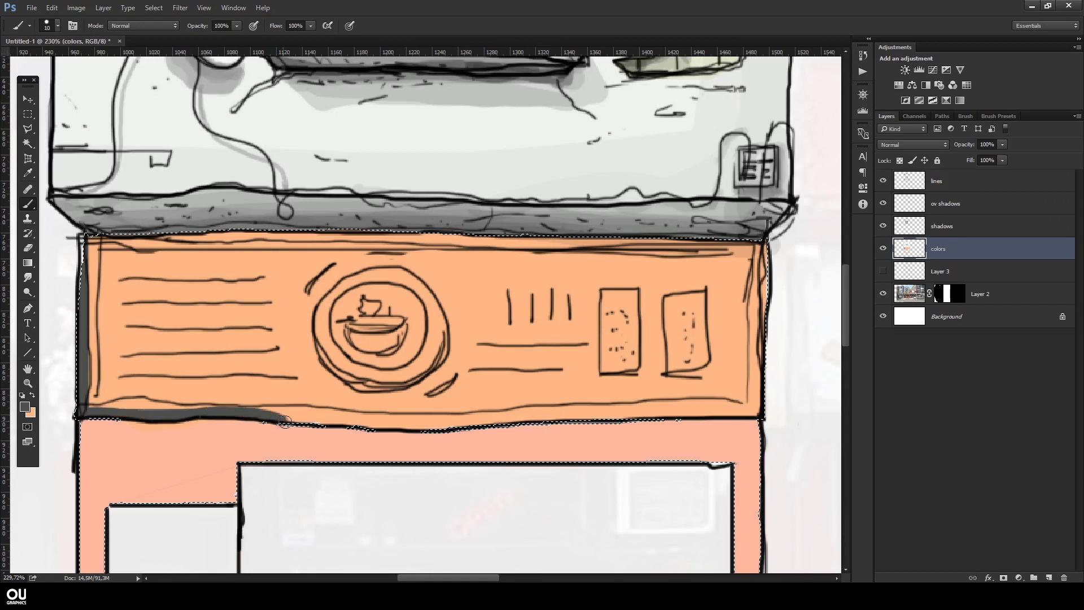
Step: Save the document to the Desktop as Untitled-1 in Photoshop format with layers
key(w)
key(ctrl+shift+s)
click(105, 170)
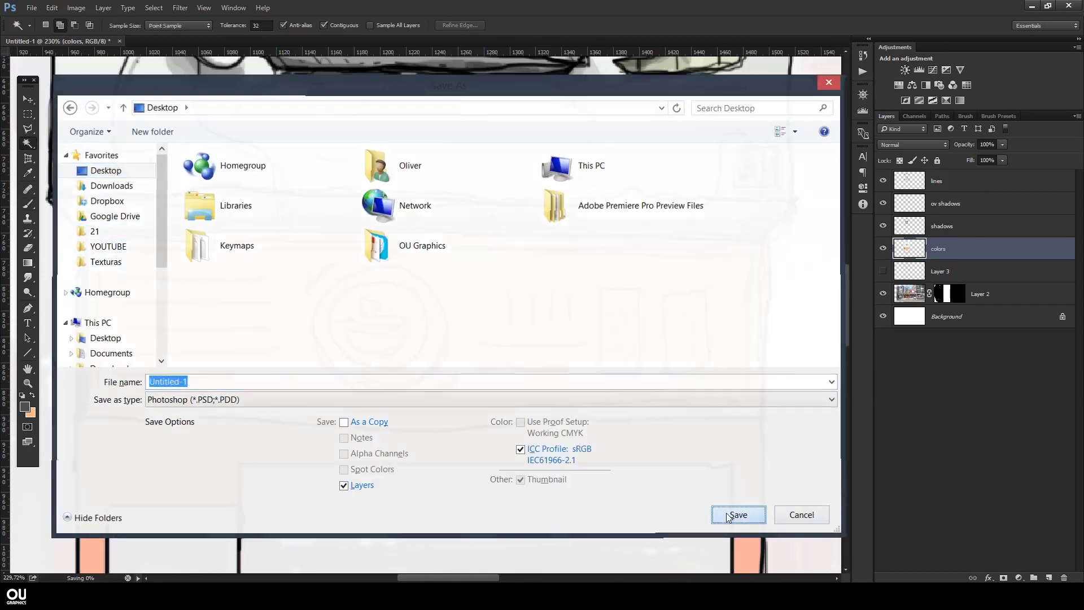
key(Return)
Step: Paint the rest of the sign frame dark gray along the lower edge, right side and upper edge
key(b)
click(84, 415)
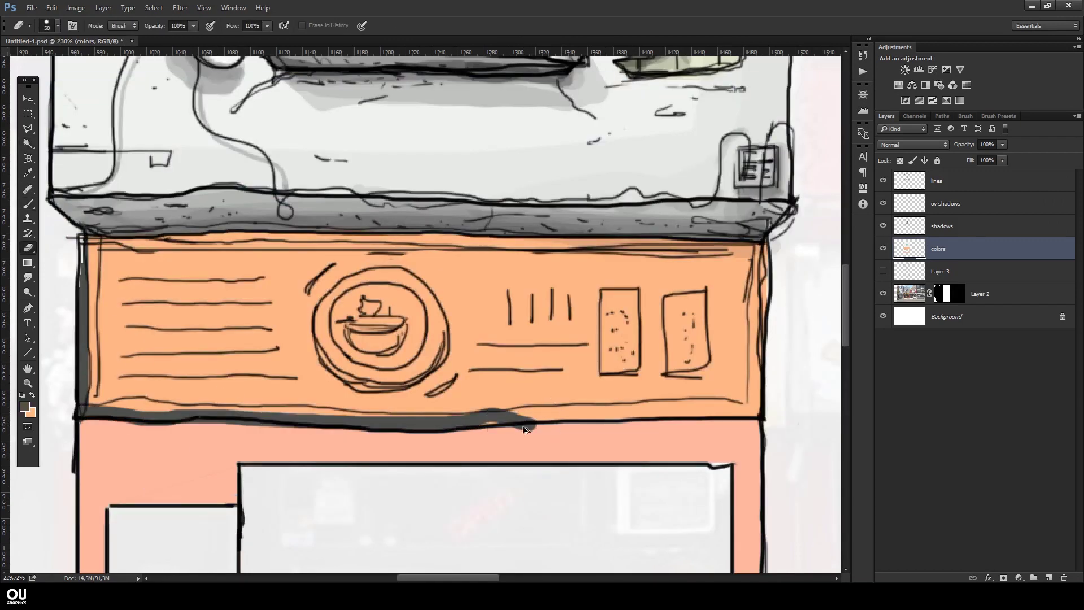
shift+click(762, 417)
shift+click(763, 255)
drag(79, 277, 160, 242)
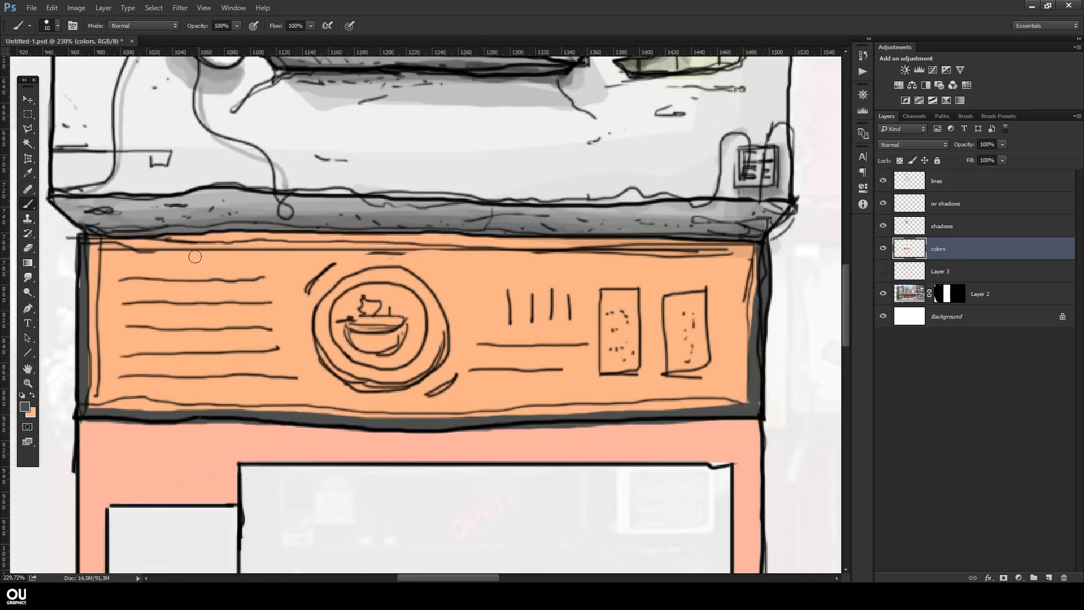
key(ctrl+0)
scroll(440, 288, up, 5)
Step: Select the sign area and shade its upper half in black on the shadows layer with a 35 px brush at 30% opacity
key(alt+bracketright)
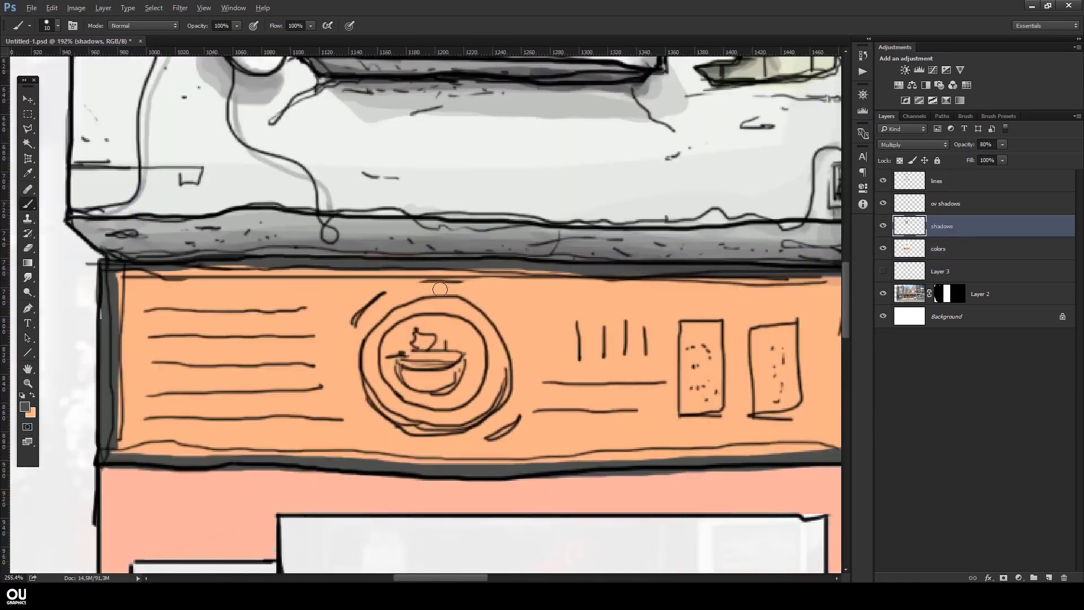
scroll(440, 289, down, 2)
key(m)
key(ctrl+shift+d)
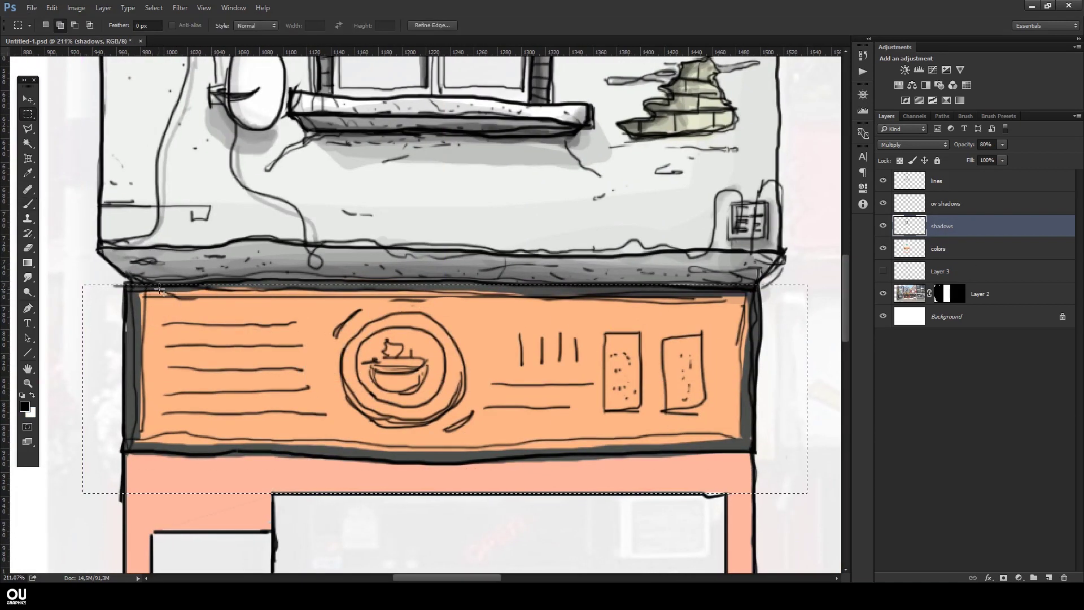
key(b)
key(ctrl+h)
mouse_move(716, 305)
mouse_down()
mouse_move(610, 308)
mouse_move(751, 316)
mouse_move(508, 345)
mouse_move(106, 322)
mouse_move(235, 293)
mouse_move(706, 305)
mouse_move(141, 333)
mouse_up()
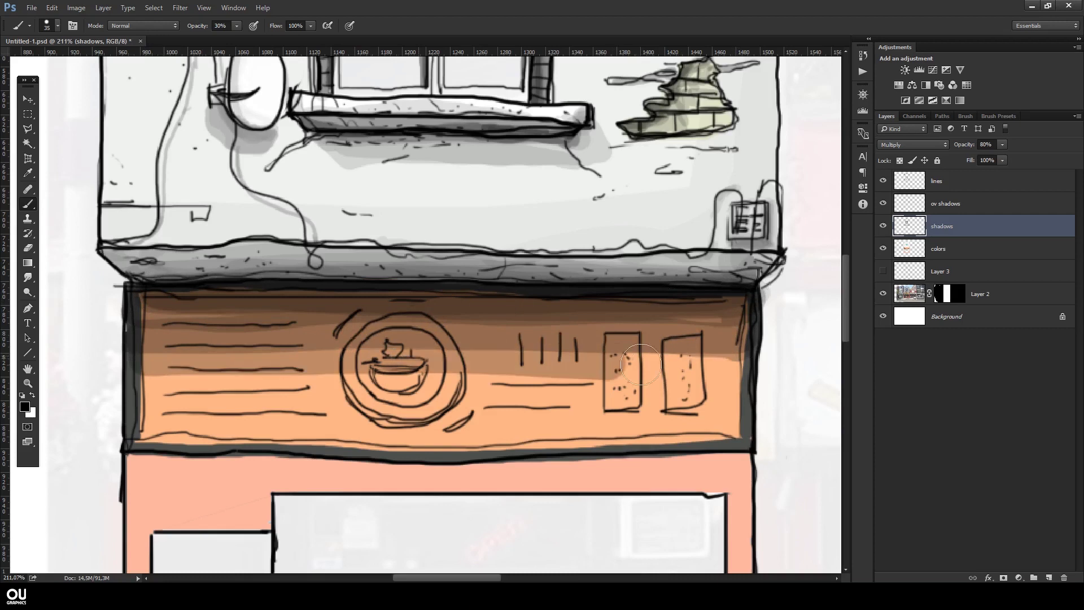
Step: Soften the shading along the sign's sides and lower part with the brush at 10% opacity
scroll(395, 339, down, 3)
scroll(395, 338, up, 3)
key(1)
mouse_move(142, 395)
mouse_down()
mouse_move(585, 392)
mouse_move(254, 404)
mouse_move(130, 389)
mouse_up()
Step: Select the shopfront wall and shade the strip beneath the sign on the shadows layer at 10% brush opacity
key(alt+[)
key(w)
click(395, 427)
key(alt+])
key(b)
scroll(266, 363, down, 4)
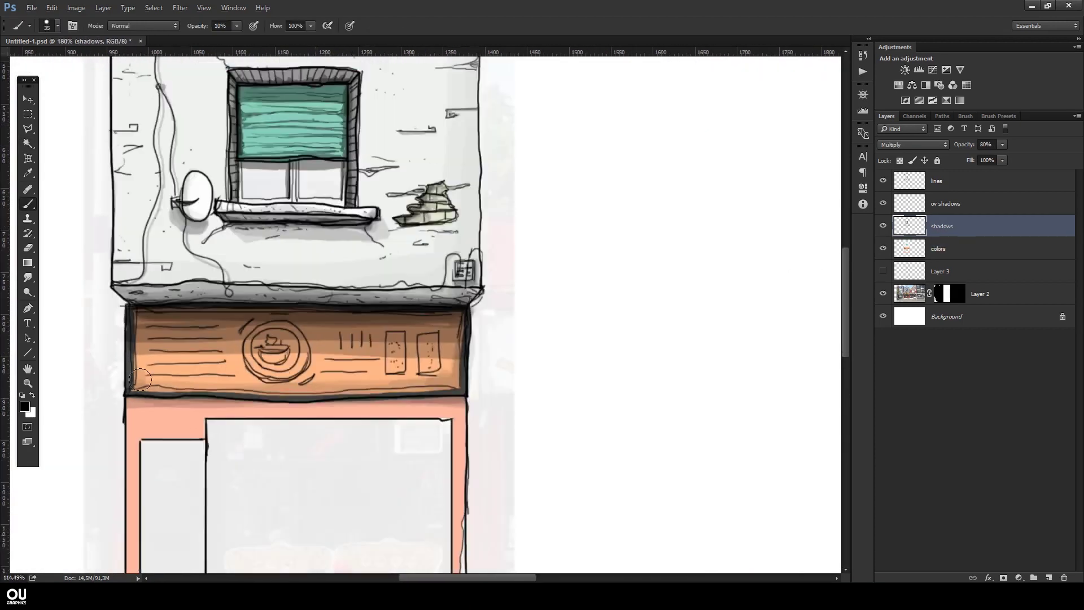
scroll(266, 363, up, 4)
key(w)
click(441, 395)
key(ctrl+shift+alt+n)
double_click(947, 226)
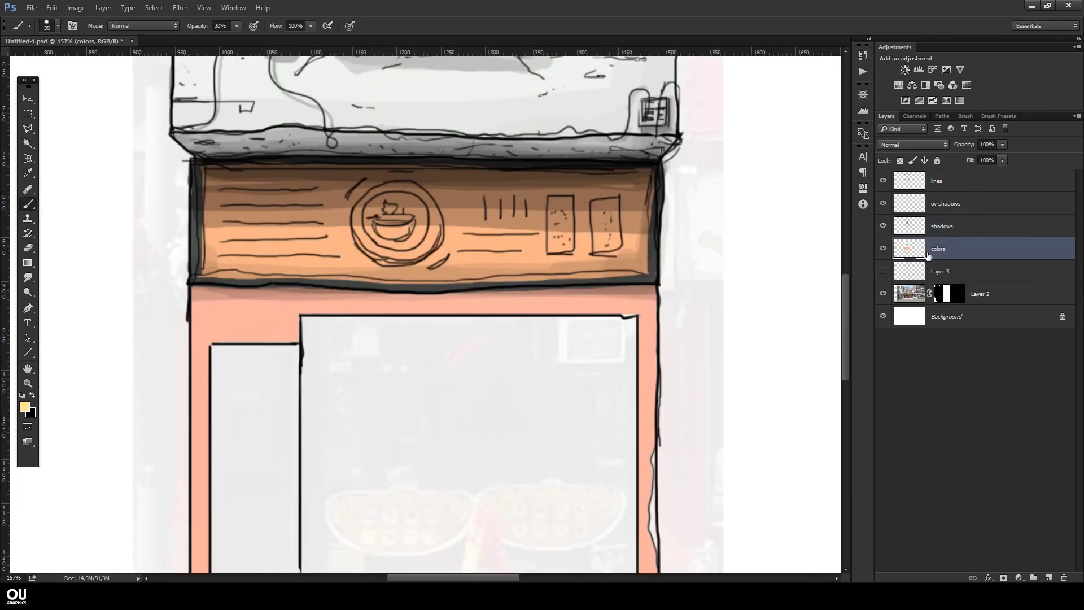
Step: Highlight the sign's logo, text lines, panels and inner frame in pale yellow #ffe785 on the colors layer with a 4 px brush
alt+right_click(709, 395)
drag(709, 395, 614, 323)
key(ctrl)
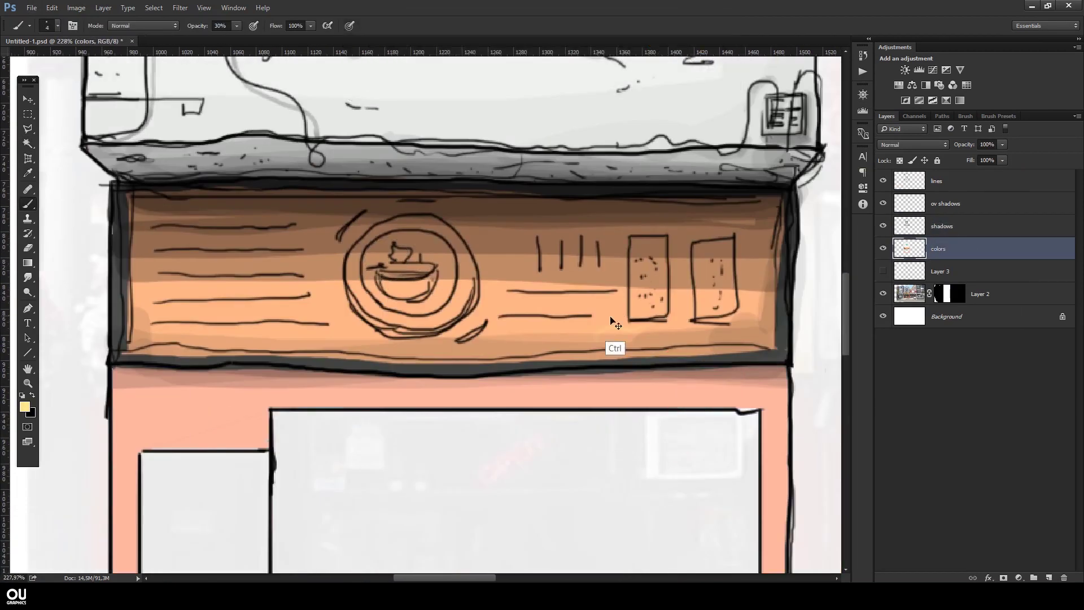
mouse_move(373, 240)
mouse_down()
mouse_move(436, 241)
mouse_move(448, 297)
mouse_up()
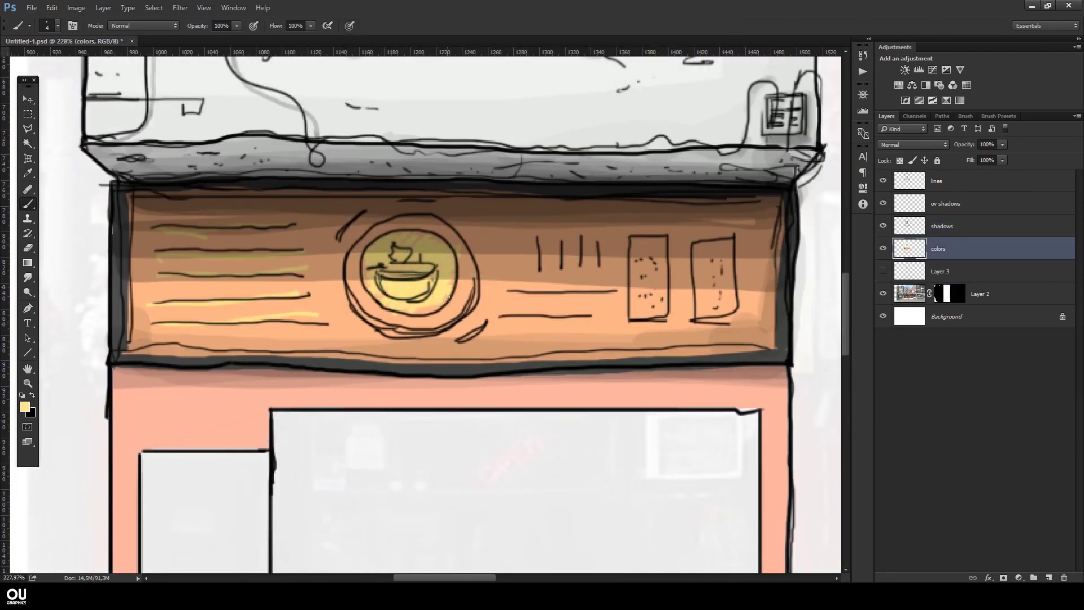
mouse_move(119, 353)
mouse_down()
mouse_move(516, 361)
mouse_move(781, 193)
mouse_up()
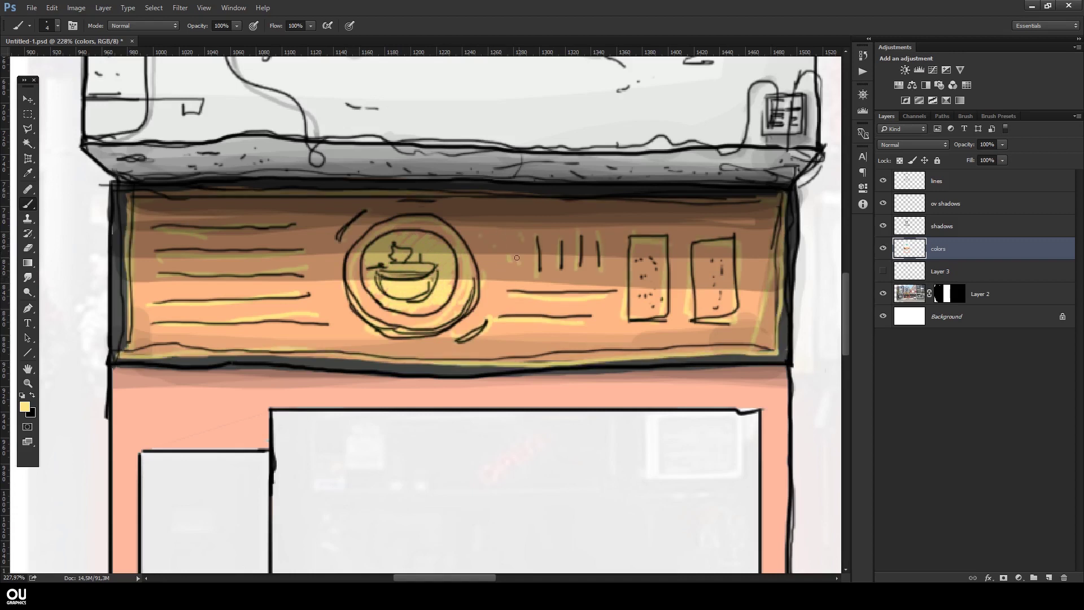
scroll(650, 274, down, 5)
scroll(485, 170, up, 5)
Step: Choose a bright orange and add accent strokes to the sign's coffee-cup logo, text lines and panels
click(24, 406)
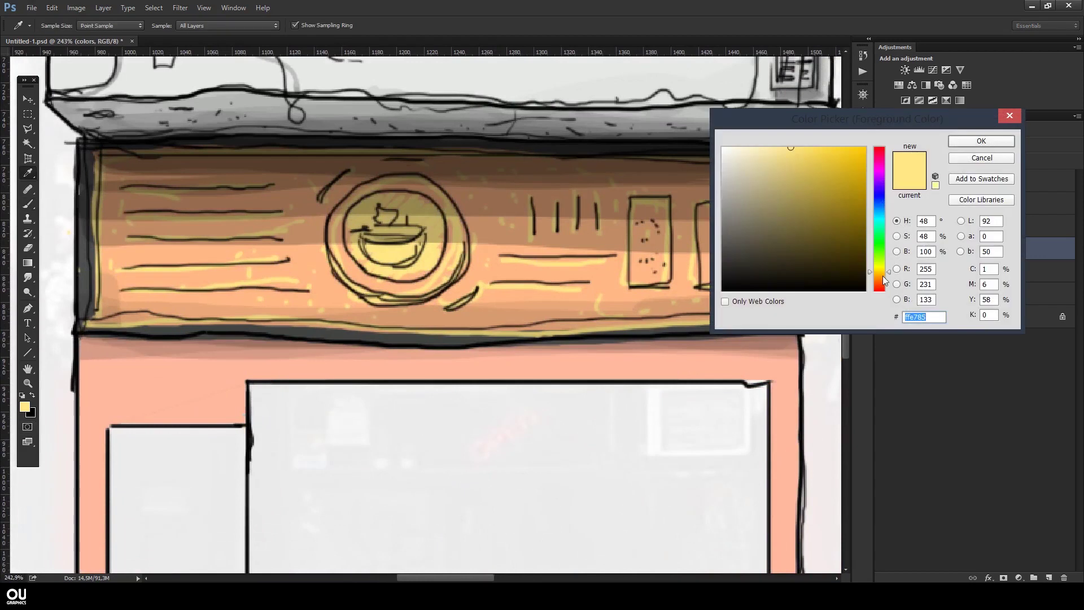
click(982, 138)
click(24, 407)
click(847, 164)
click(982, 138)
drag(398, 248, 446, 266)
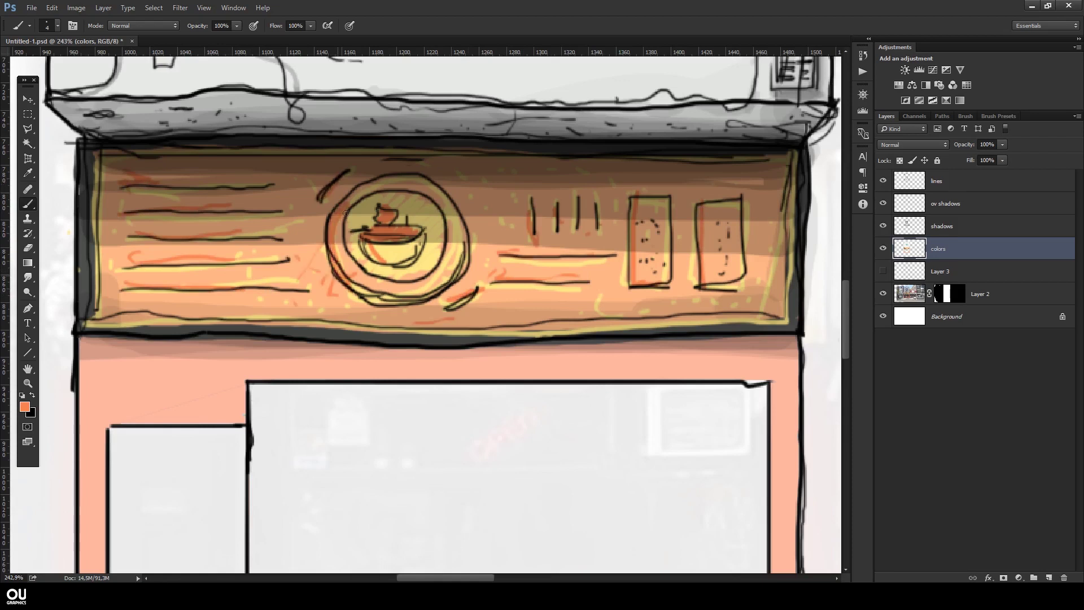
Step: Sample colors from the sign and add orange and yellow accent strokes along its dark outer frame
alt+click(433, 249)
scroll(404, 258, right, 1)
scroll(547, 237, down, 5)
scroll(320, 298, up, 4)
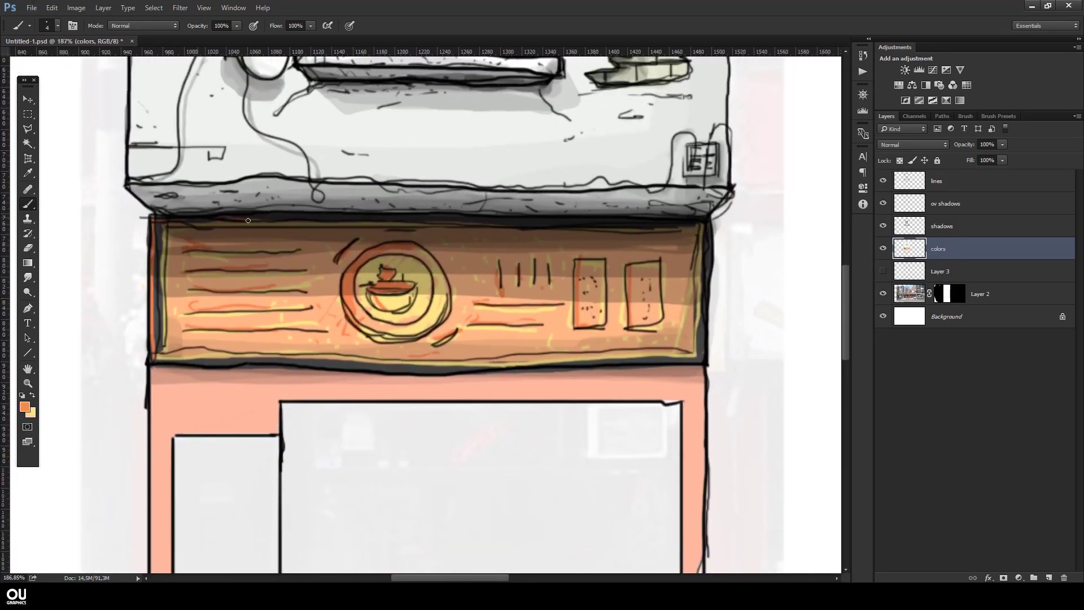
scroll(497, 243, down, 3)
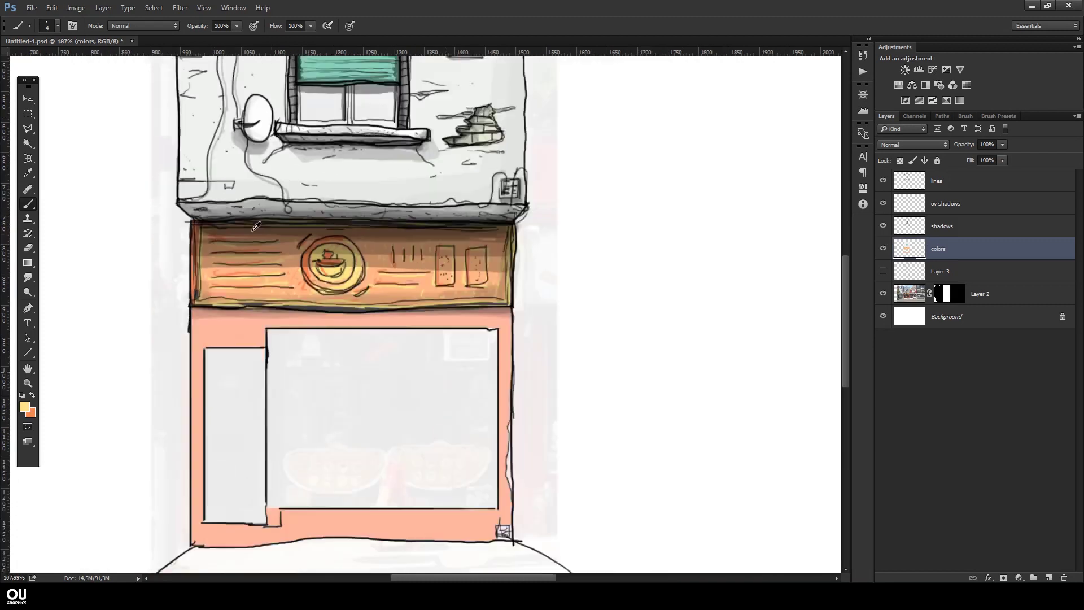
Step: Draw the doorstep and the door's inner frame lines in black on the lines layer with a 3 px brush
click(943, 191)
key(d)
key(bracketleft)
scroll(428, 338, up, 1)
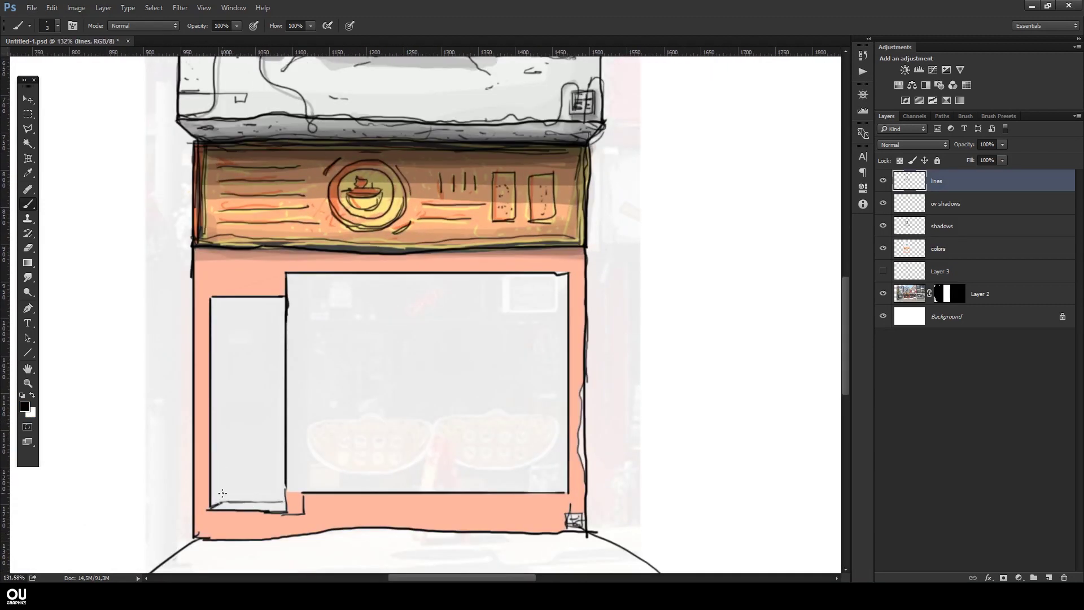
scroll(208, 501, up, 3)
mouse_move(161, 464)
mouse_down()
mouse_move(364, 486)
mouse_move(163, 458)
mouse_move(392, 464)
mouse_move(413, 446)
mouse_move(60, 181)
mouse_up()
Step: Erase the pink shopfront wall fill from the colors layer with an enlarged eraser
key(e)
key(alt+bracketleft)
key(alt+bracketleft)
key(alt+bracketleft)
key(ctrl+0)
key(bracketright)
key(bracketright)
key(bracketright)
key(bracketright)
scroll(157, 448, up, 2)
scroll(466, 319, up, 2)
Step: Join the window's bottom line to the door post and draw short brick lines along the door's side jamb with a 3 px brush
key(b)
drag(466, 320, 408, 319)
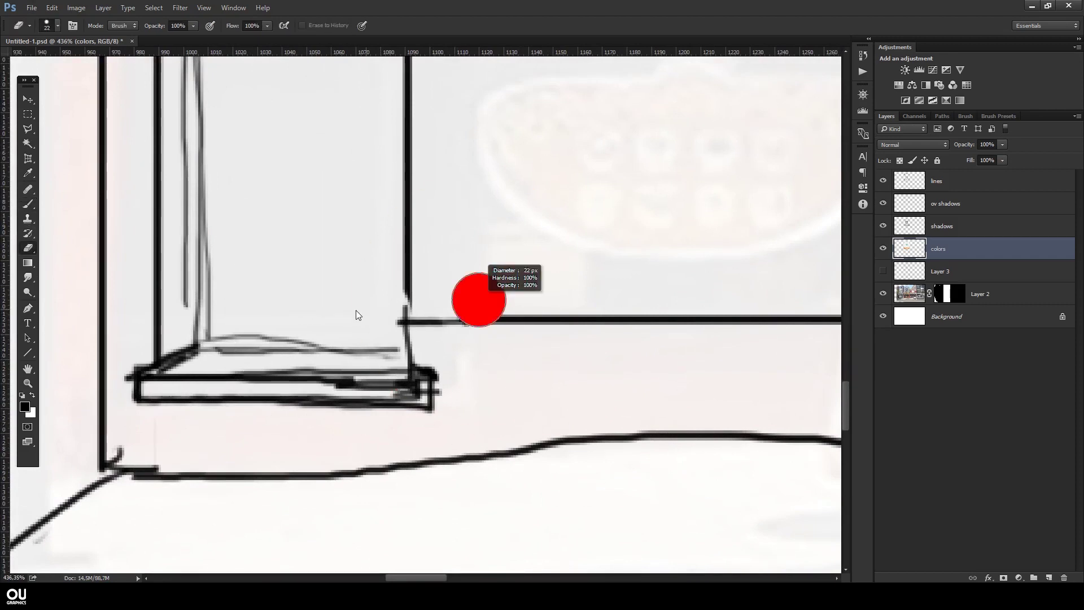
scroll(248, 440, down, 3)
scroll(268, 248, up, 2)
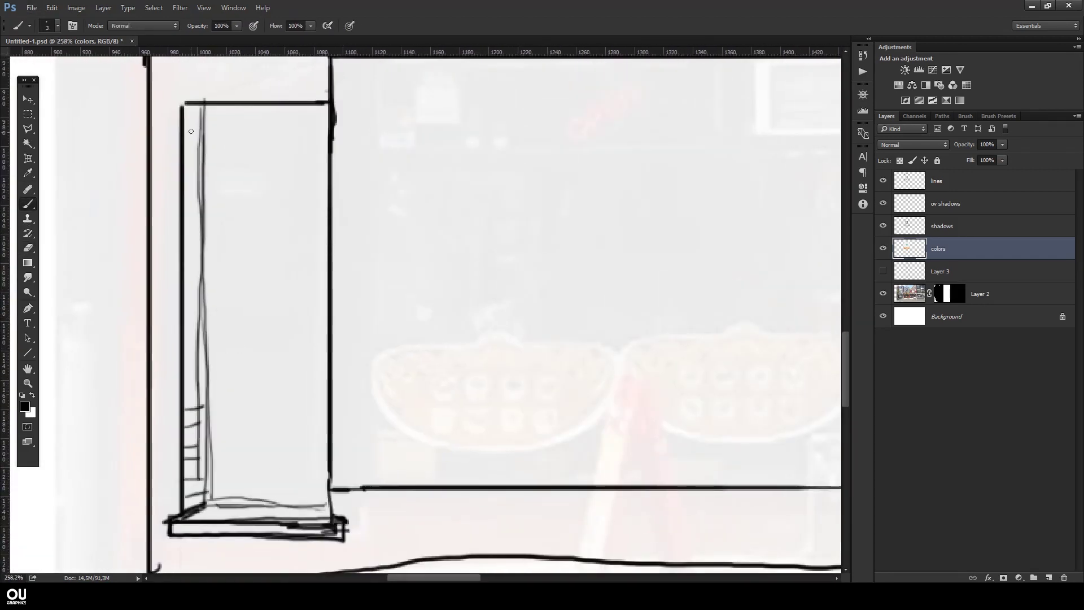
key(ctrl+z)
Step: Outline the door's two glass panes, middle bar and reflection strokes, adding a new top layer for the remaining line work
mouse_move(213, 175)
mouse_down()
mouse_move(260, 322)
mouse_move(326, 289)
mouse_up()
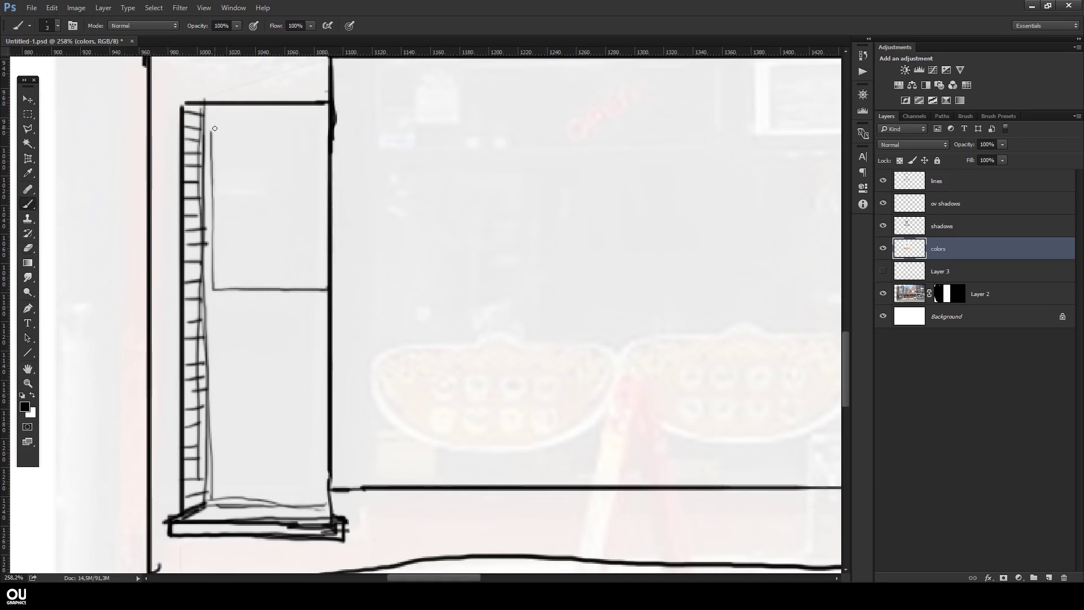
scroll(214, 128, down, 1)
key(ctrl+shift+alt+n)
key(ctrl+shift+bracketright)
drag(213, 135, 331, 100)
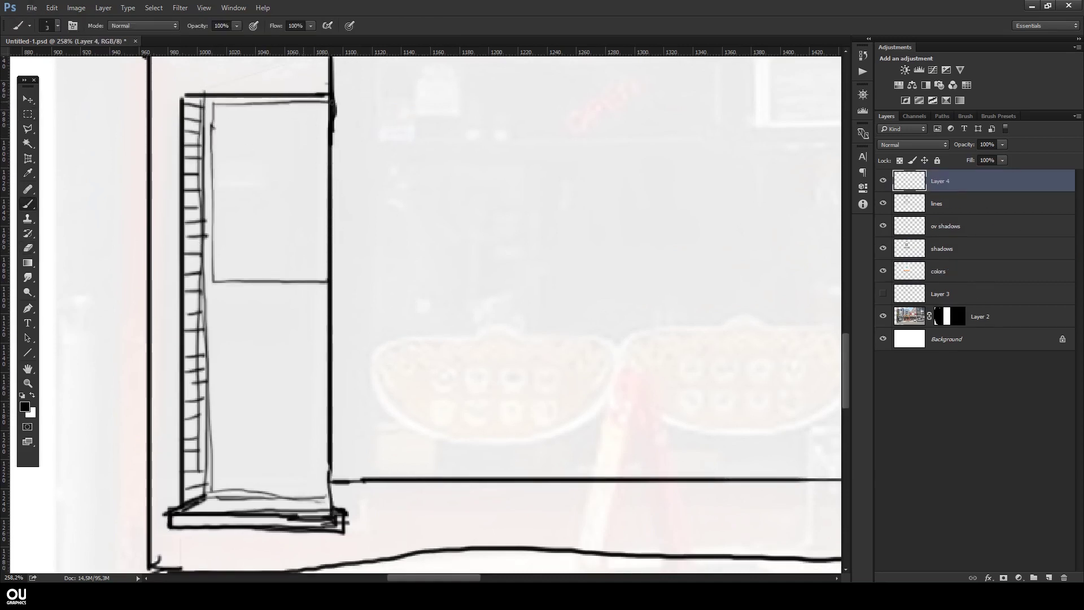
drag(222, 318, 319, 468)
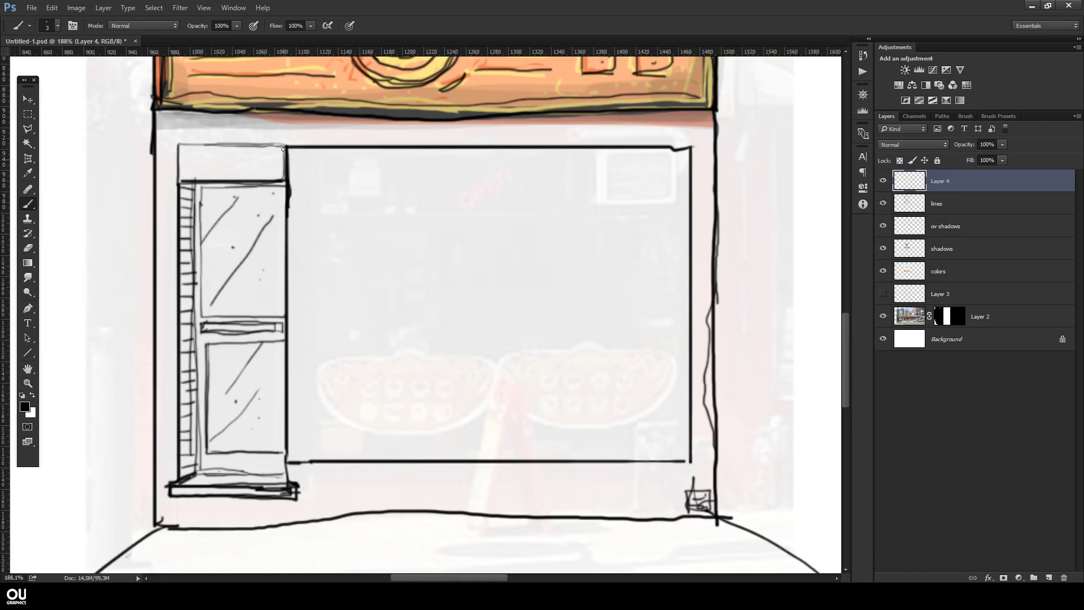
Step: Redraw the outline of the panel above the door and merge the extra drawing layer into the lines layer
key(ctrl+z)
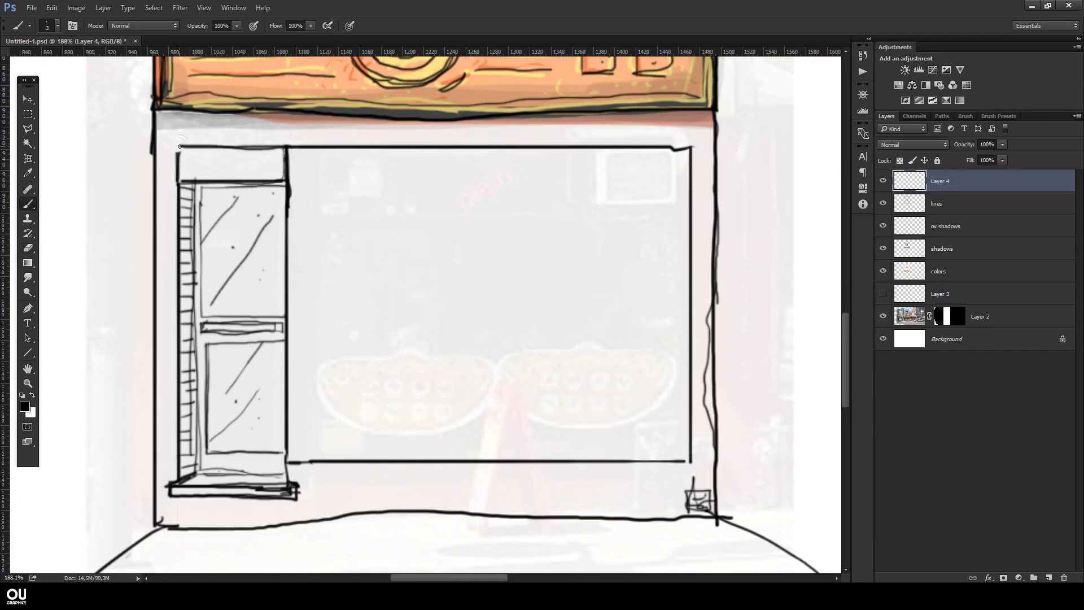
key(ctrl+z)
key(e)
key(Delete)
key(b)
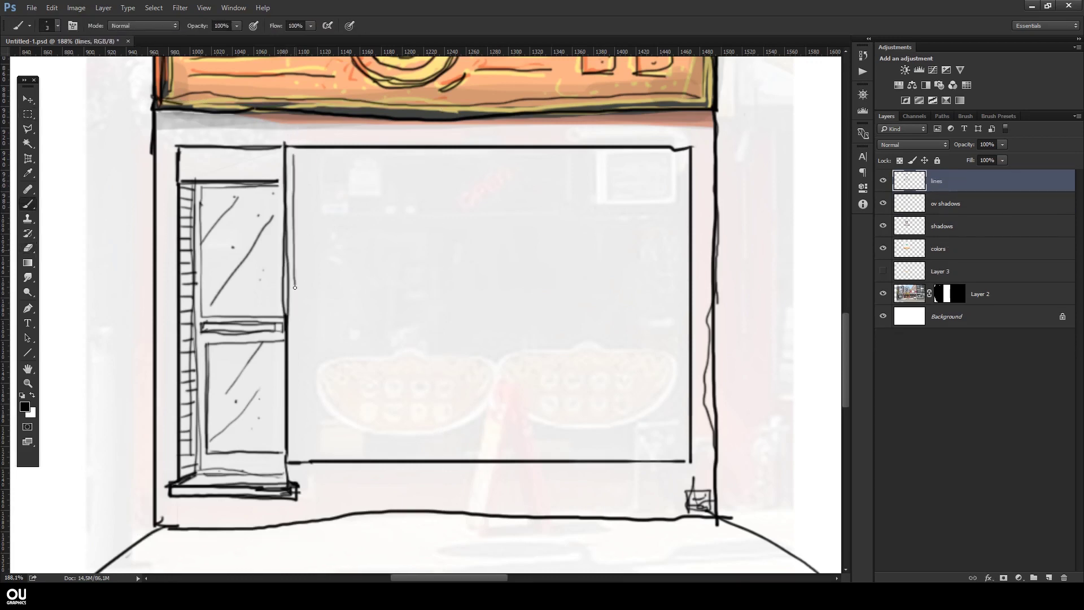
Step: Draw a hand-drawn inner frame around the large display window and replace part of its straight top line with a wavy one
scroll(496, 393, up, 2)
drag(228, 473, 742, 461)
key(e)
mouse_move(665, 66)
mouse_down()
mouse_move(444, 69)
mouse_move(759, 66)
mouse_up()
key(b)
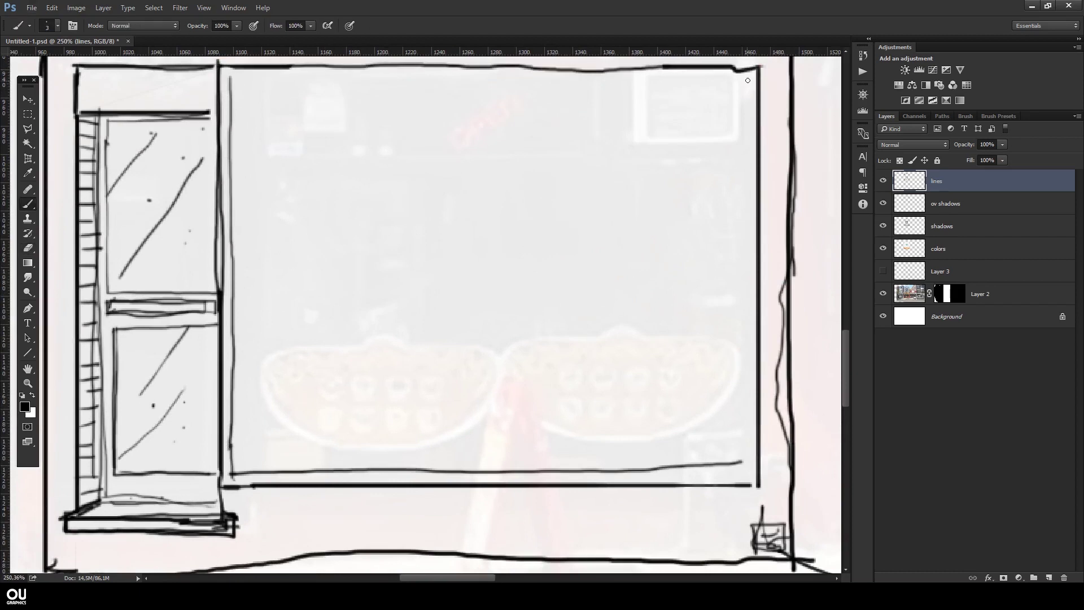
mouse_move(744, 134)
mouse_down()
mouse_move(747, 471)
mouse_move(606, 470)
mouse_up()
key(e)
key(b)
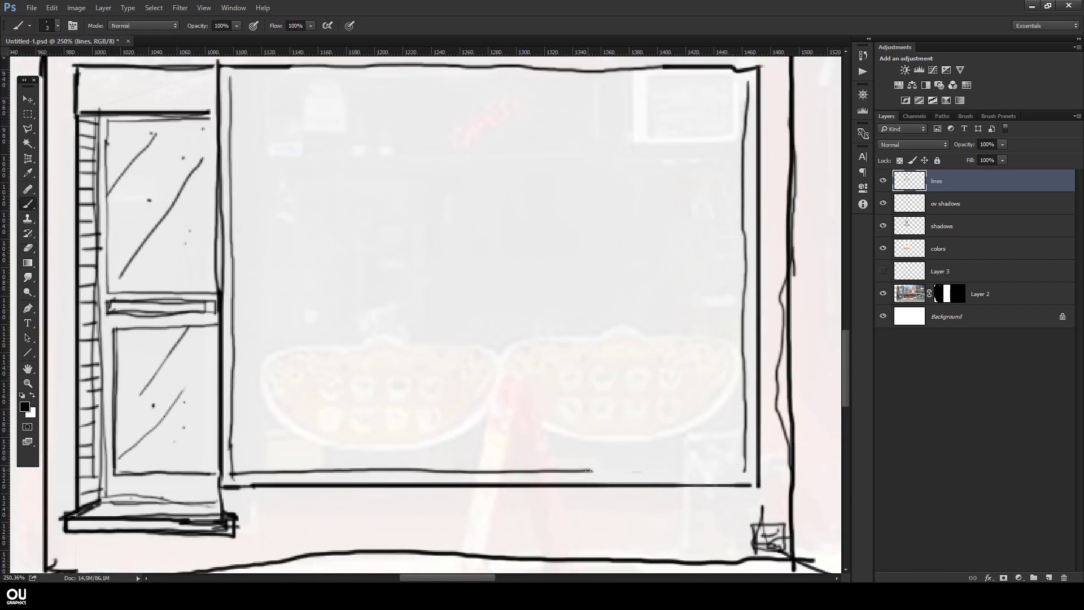
drag(241, 74, 731, 78)
drag(230, 80, 232, 381)
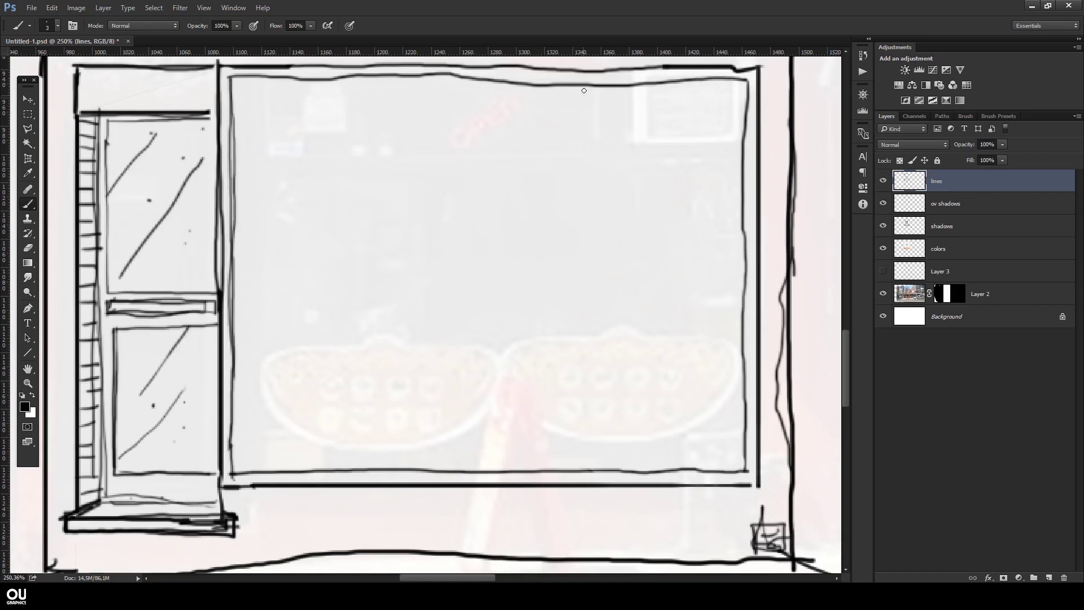
Step: Draw a double vertical divider and a crossbar in the display window, with a slatted air-conditioner box above the crossbar
drag(576, 85, 568, 473)
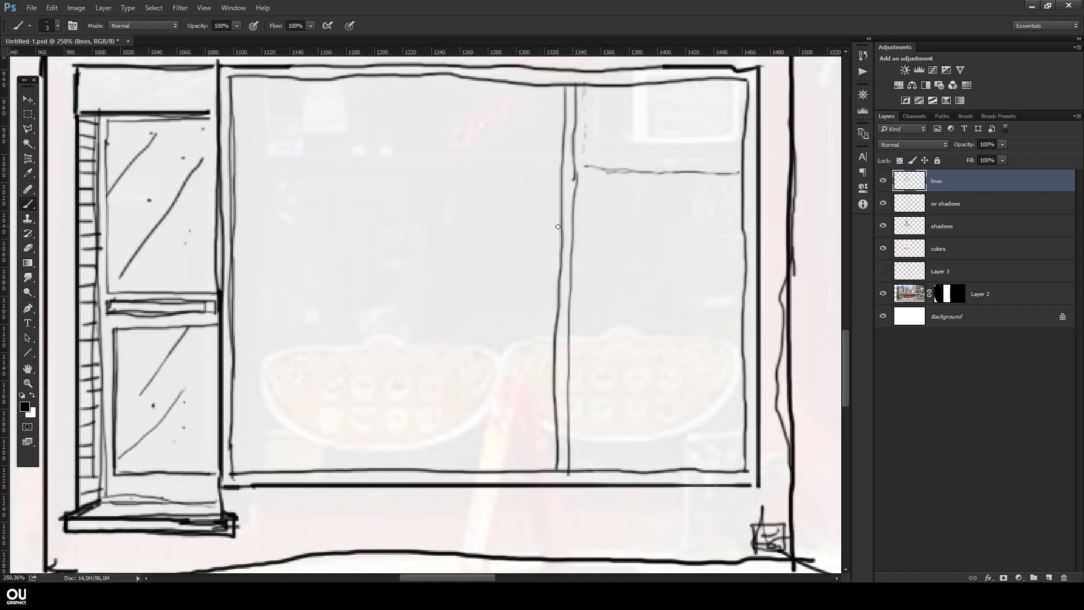
drag(618, 104, 705, 103)
mouse_move(618, 117)
mouse_down()
mouse_move(709, 119)
mouse_move(723, 131)
mouse_up()
drag(627, 141, 702, 141)
mouse_move(607, 93)
mouse_down()
mouse_move(605, 156)
mouse_move(721, 96)
mouse_up()
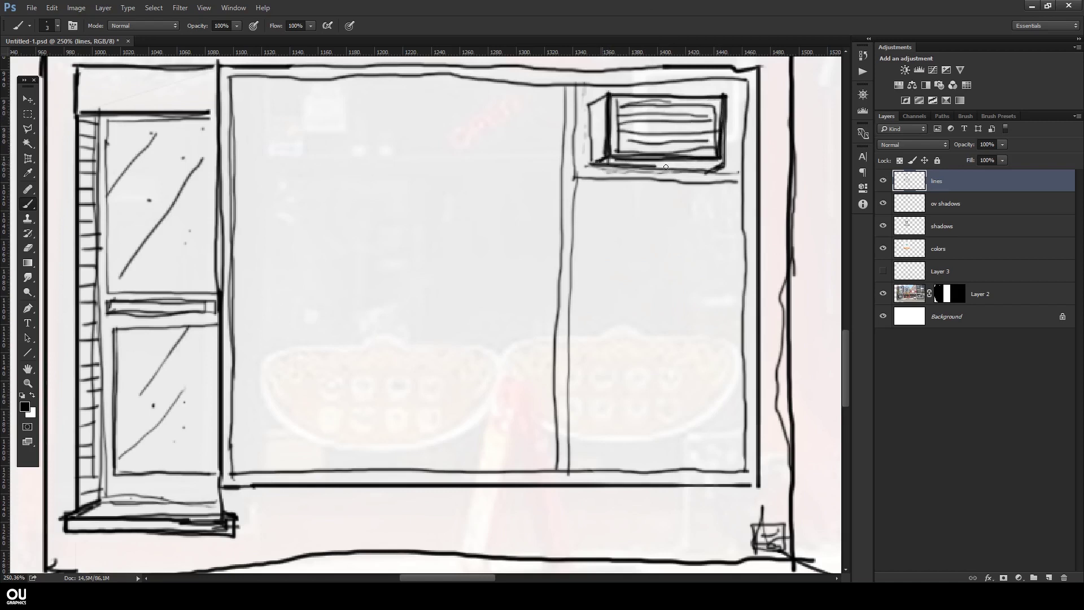
drag(665, 167, 723, 158)
Step: Set the reference photo layer (Layer 2) to 10% opacity and hide it
key(ctrl+0)
scroll(569, 238, up, 5)
key(v)
click(979, 294)
key(0)
key(1)
scroll(569, 238, up, 3)
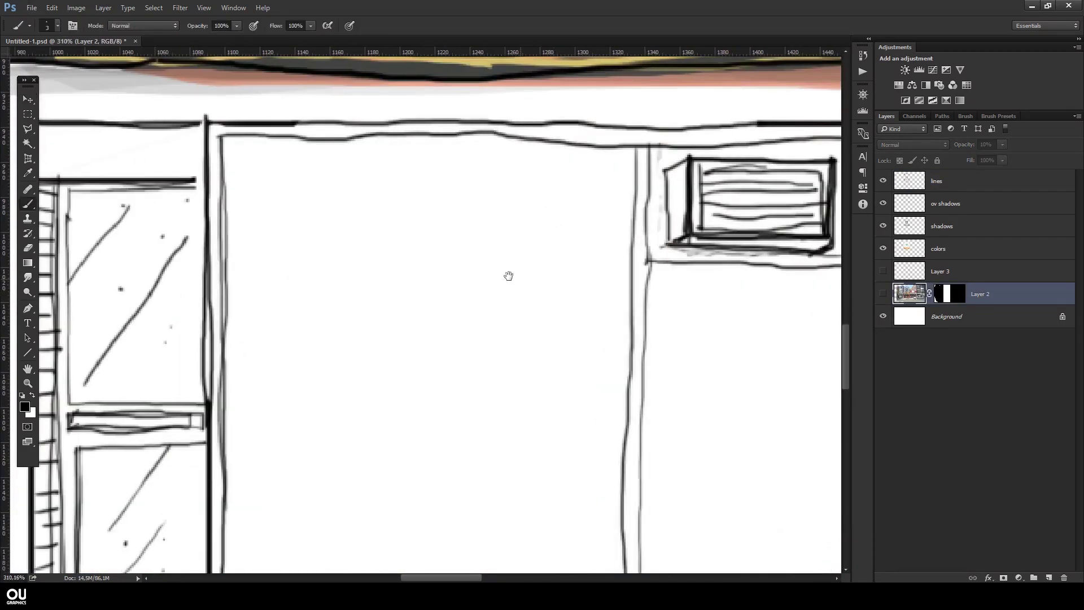
Step: Choose a strong reddish orange and fill the shopfront wall with it on the colors layer
click(983, 189)
drag(452, 241, 598, 247)
drag(439, 142, 435, 139)
drag(432, 119, 477, 180)
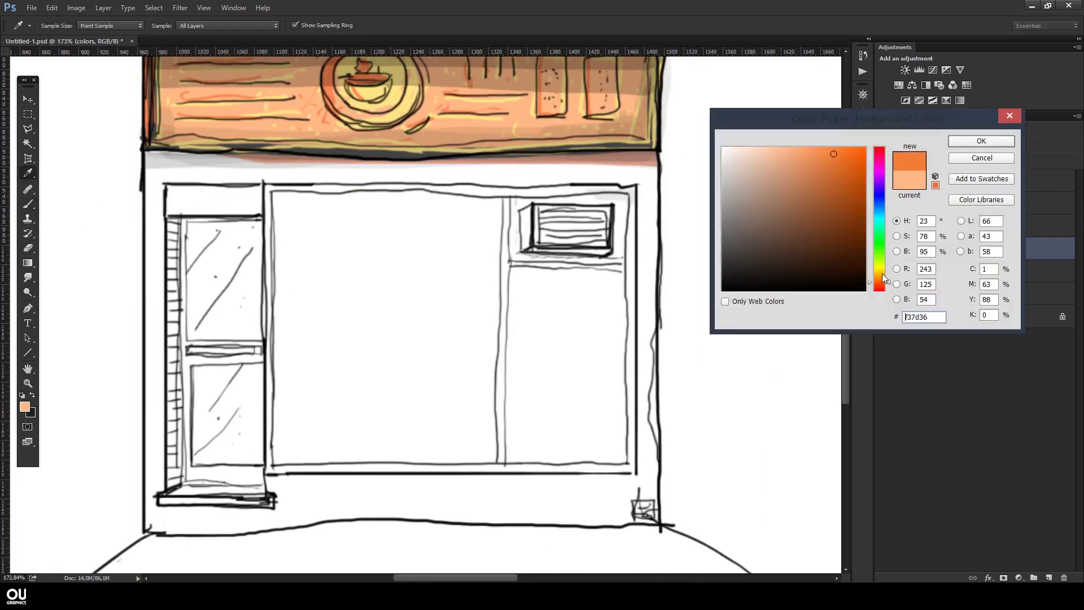
drag(885, 278, 884, 283)
click(981, 141)
key(b)
key(alt+BackSpace)
scroll(659, 430, up, 1)
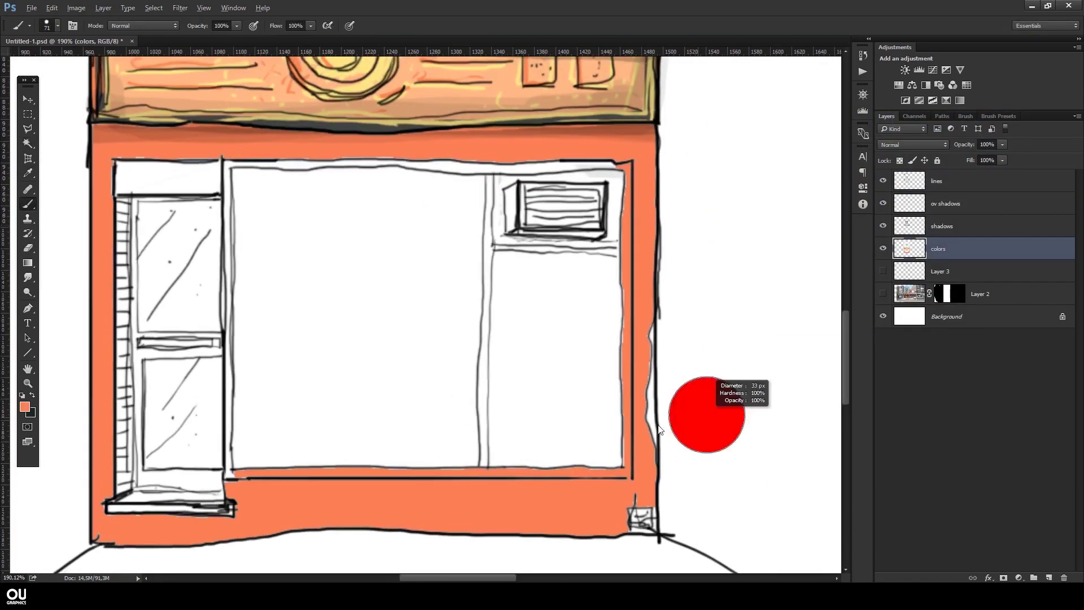
Step: Brush orange into the unfilled gaps along the shopfront wall's edges and over the door's brick jamb
scroll(660, 430, up, 3)
drag(632, 238, 624, 480)
scroll(565, 339, down, 1)
key(e)
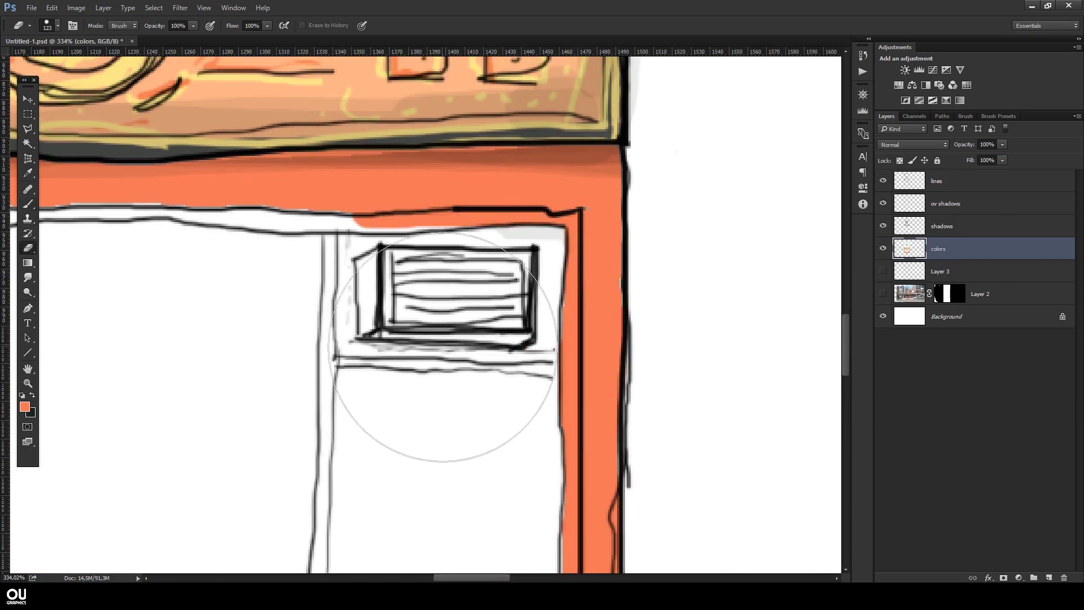
key(b)
scroll(237, 174, left, 5)
scroll(249, 115, down, 4)
mouse_move(303, 478)
mouse_down()
mouse_move(339, 424)
mouse_move(330, 136)
mouse_up()
scroll(327, 282, up, 4)
drag(308, 412, 316, 85)
scroll(395, 282, down, 4)
scroll(395, 282, right, 5)
Step: Choose a light grey and paint the display window's divider, bottom rail and side post with an 11 px brush
key(x)
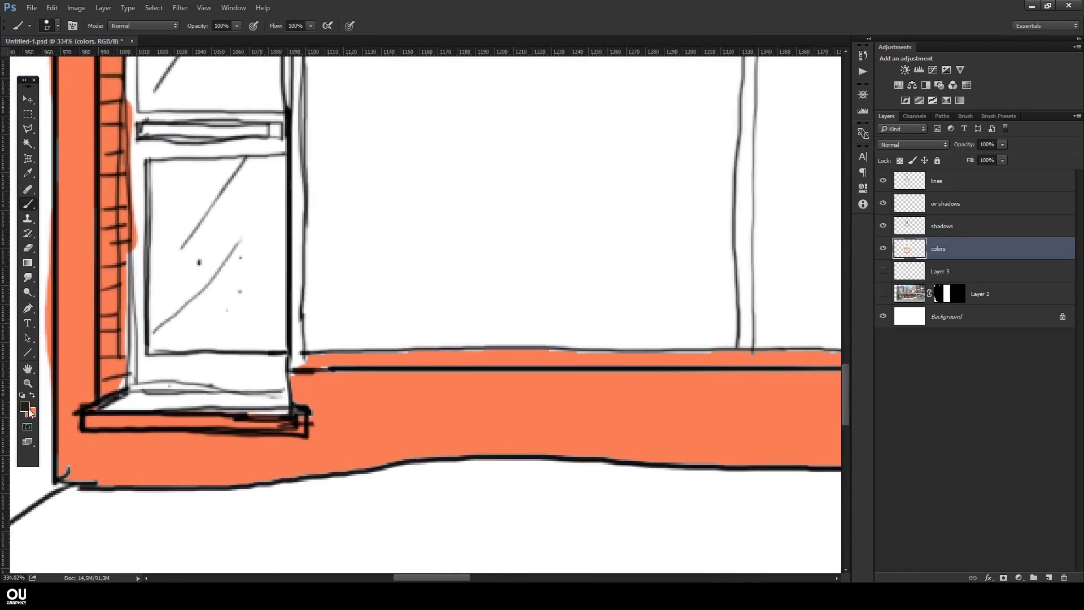
click(24, 406)
click(769, 271)
key(Return)
alt+right_click(746, 219)
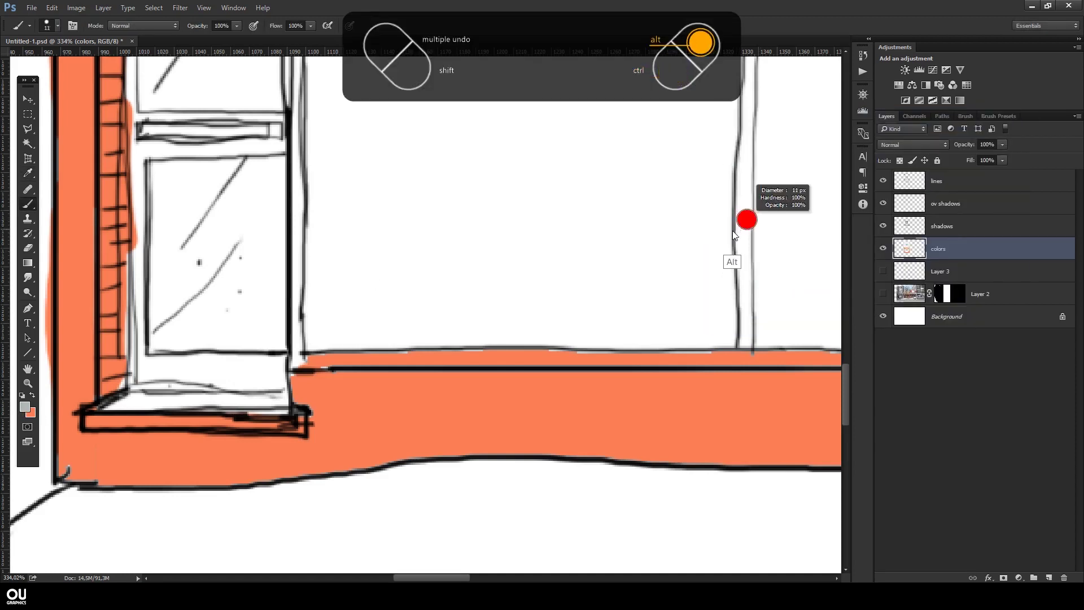
drag(744, 351, 749, 118)
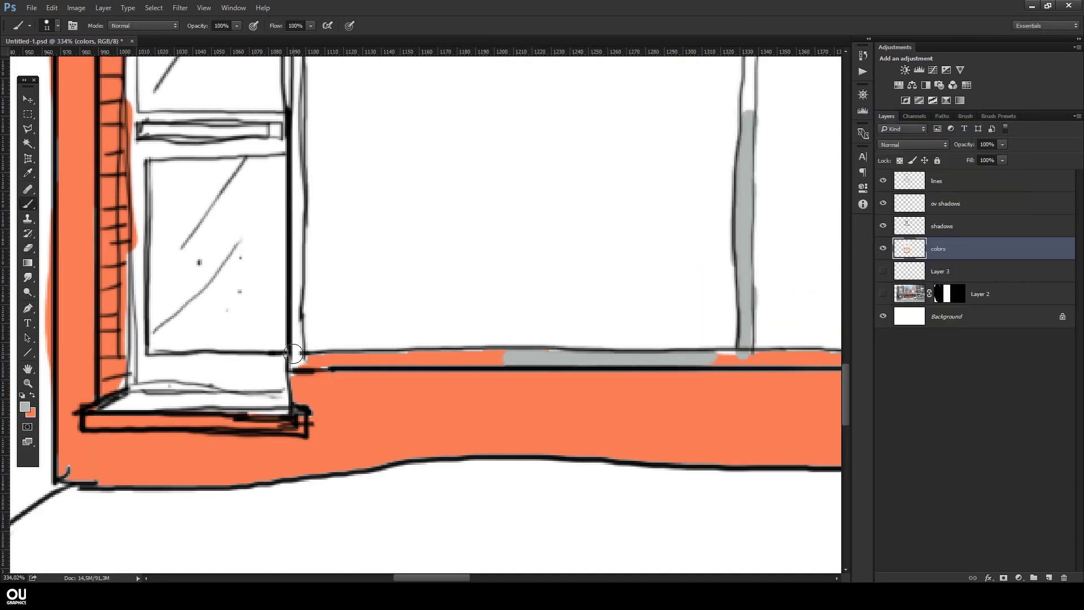
drag(294, 354, 474, 357)
scroll(474, 357, right, 5)
mouse_move(624, 367)
mouse_down()
mouse_move(773, 367)
mouse_move(759, 116)
mouse_up()
scroll(734, 226, up, 6)
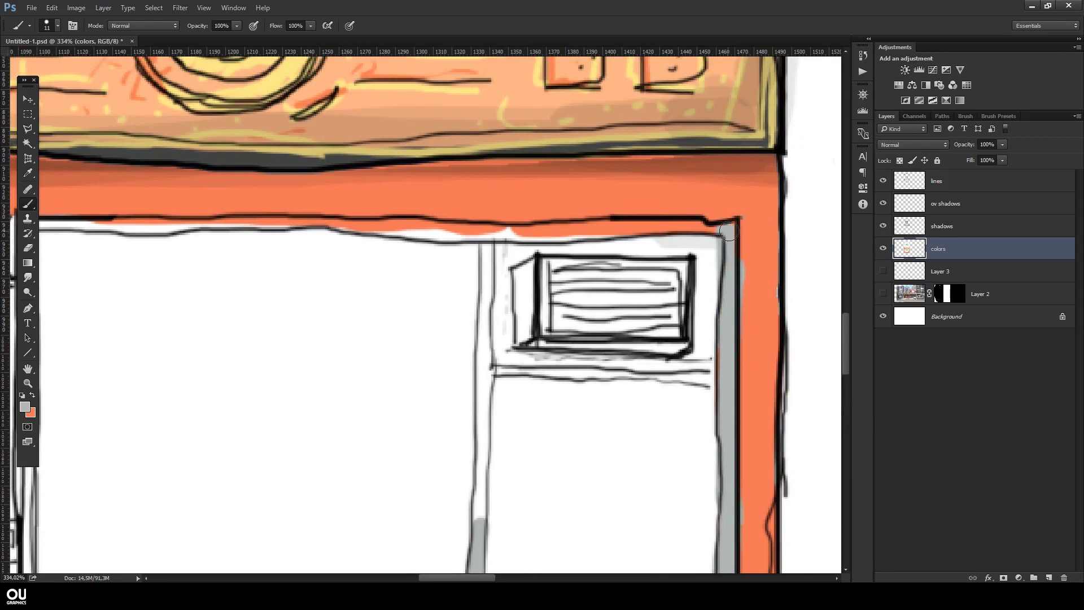
Step: Paint the display window's top rail and the frame post beside the door in the same grey
drag(728, 230, 483, 237)
scroll(483, 237, left, 5)
drag(675, 266, 530, 271)
scroll(531, 270, left, 4)
scroll(418, 226, down, 3)
drag(415, 181, 418, 251)
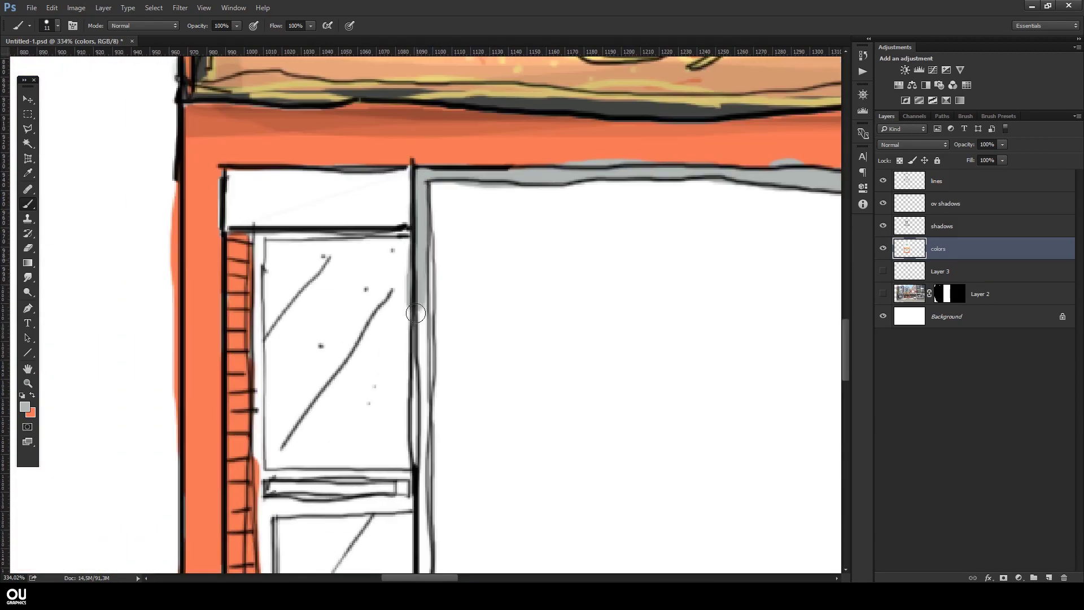
Step: Complete the grey window frame and paint the door's frame and rails and the air-conditioner box grey
scroll(418, 251, down, 5)
scroll(418, 338, left, 4)
drag(390, 486, 525, 485)
mouse_move(390, 262)
mouse_down()
mouse_move(523, 263)
mouse_move(373, 248)
mouse_up()
drag(370, 198, 364, 496)
scroll(361, 338, up, 5)
mouse_move(416, 189)
mouse_down()
mouse_move(428, 164)
mouse_move(499, 204)
mouse_move(513, 196)
mouse_move(458, 310)
mouse_move(577, 260)
mouse_move(488, 212)
mouse_move(530, 155)
mouse_move(617, 169)
mouse_move(636, 197)
mouse_move(632, 150)
mouse_up()
scroll(684, 294, down, 5)
scroll(684, 294, up, 5)
Step: Paint the panel above the door orange and the doorstep's top surface in a pale yellow sampled from the sign
key(x)
scroll(632, 150, down, 5)
scroll(319, 377, up, 5)
alt+click(431, 101)
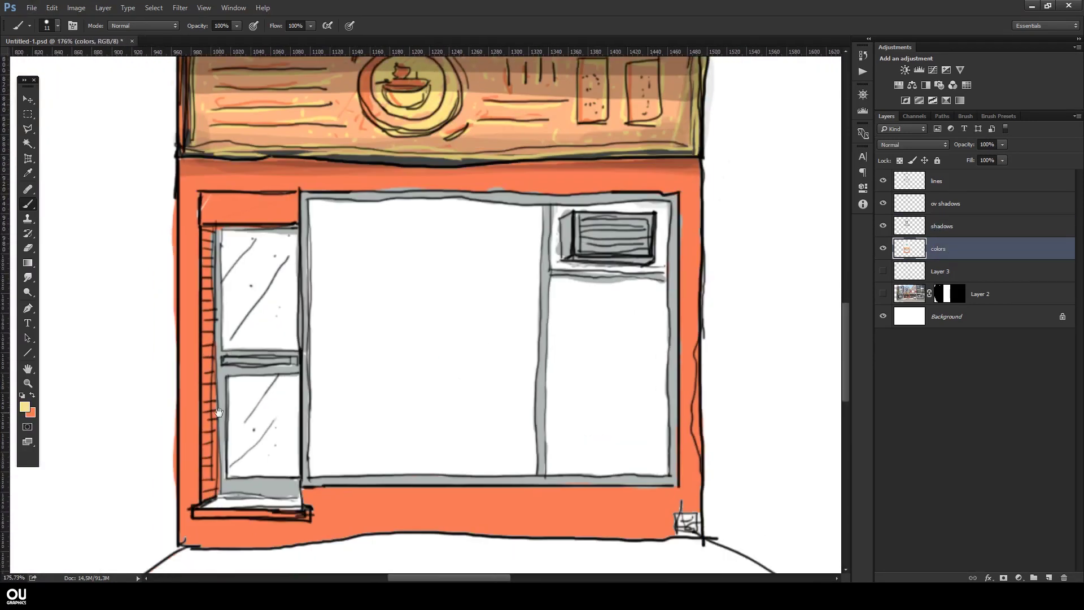
scroll(423, 423, up, 3)
drag(248, 434, 446, 429)
scroll(423, 423, down, 4)
mouse_move(648, 256)
mouse_down()
mouse_move(728, 305)
mouse_move(677, 407)
mouse_up()
scroll(677, 406, down, 2)
key(ctrl+z)
scroll(380, 259, up, 1)
scroll(380, 259, down, 3)
scroll(379, 389, up, 3)
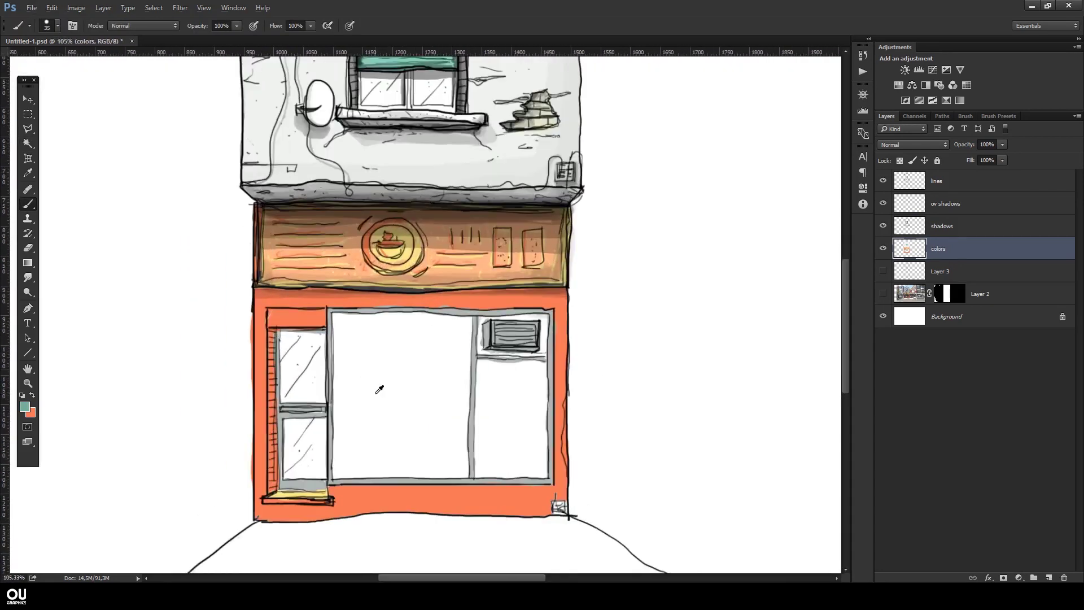
Step: Try shifting the hue and adjusting the saturation of the artwork's colors with Hue/Saturation
key(m)
click(197, 216)
key(ctrl+u)
key(Escape)
key(ctrl+u)
drag(859, 230, 907, 230)
drag(859, 259, 833, 263)
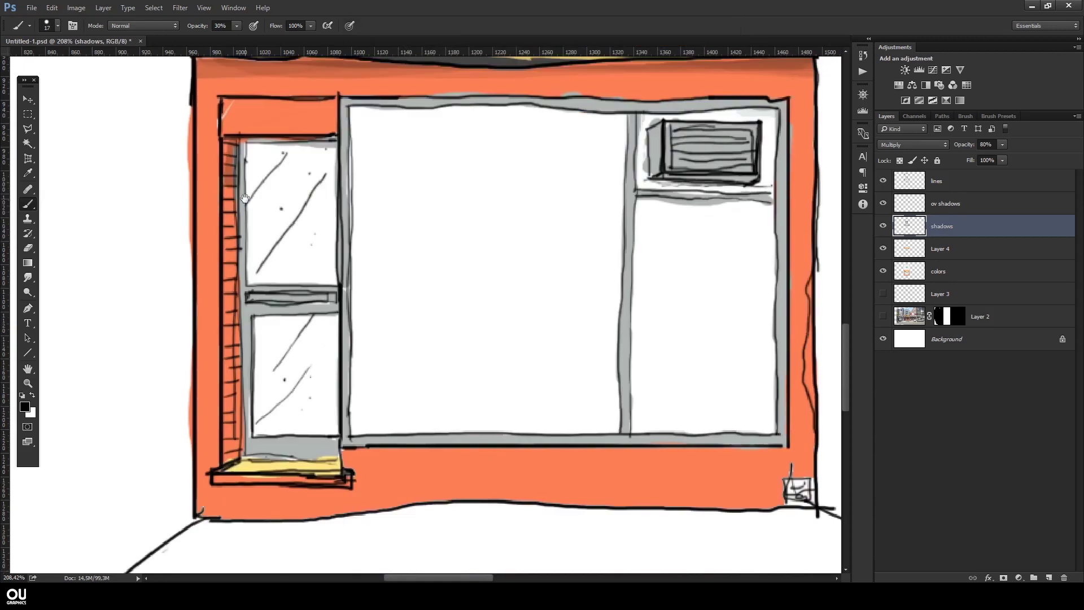
Step: Shade the recessed door, its glass and brick jamb in black on the shadows layer at 30% brush opacity
mouse_move(234, 141)
mouse_down()
mouse_move(232, 248)
mouse_move(231, 203)
mouse_move(288, 256)
mouse_move(328, 446)
mouse_move(287, 304)
mouse_up()
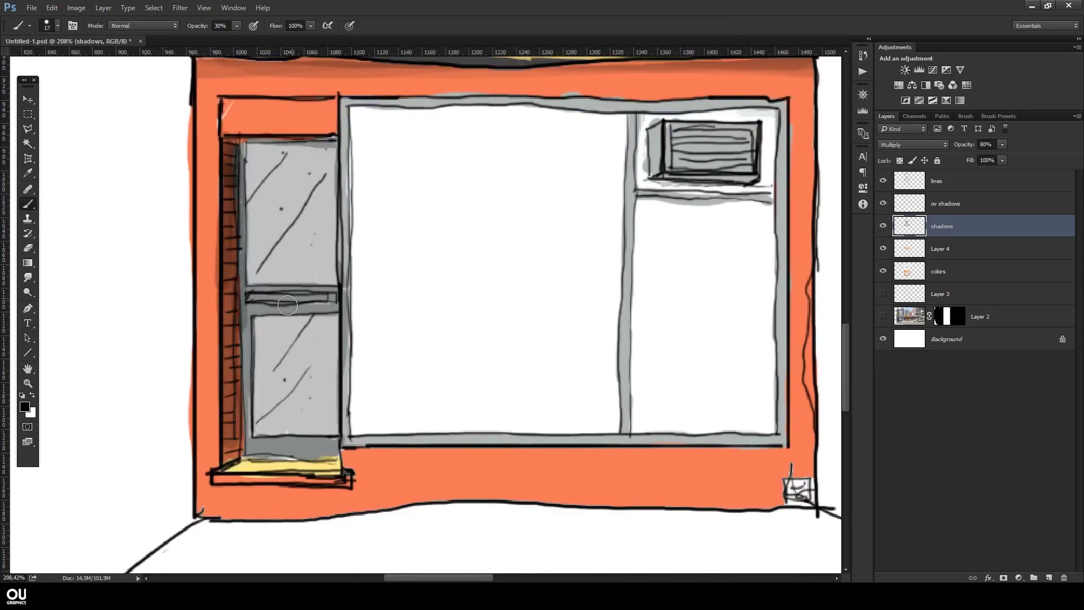
drag(279, 462, 332, 181)
mouse_move(333, 383)
mouse_down()
mouse_move(325, 451)
mouse_move(318, 408)
mouse_move(260, 454)
mouse_up()
key(ctrl+z)
drag(333, 389, 309, 149)
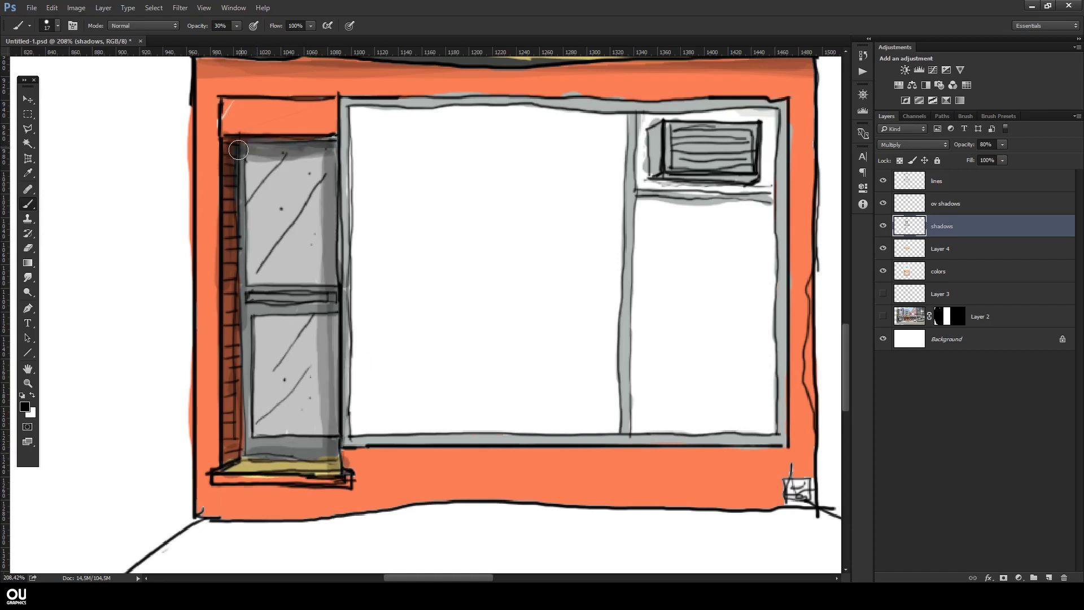
Step: Deepen the shadows along the door's brick jamb, frame edges and glass pane borders with a smaller brush
scroll(311, 164, up, 3)
drag(189, 155, 241, 406)
drag(206, 514, 223, 322)
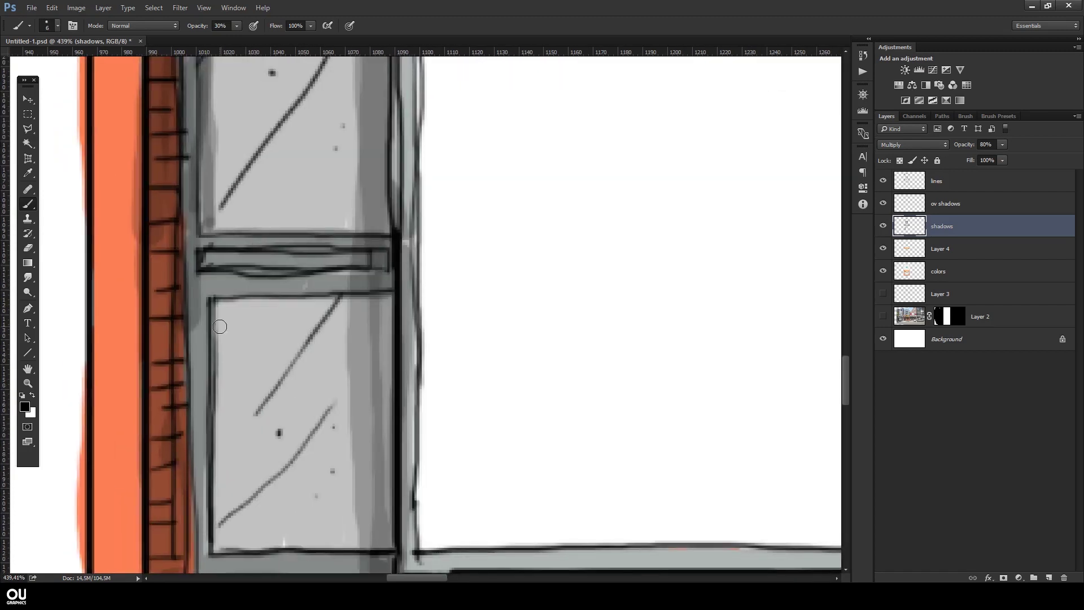
drag(350, 305, 221, 544)
mouse_move(384, 265)
mouse_down()
mouse_move(256, 261)
mouse_move(296, 138)
mouse_up()
Step: Paint a layered cast shadow on the wall beneath and beside the doorstep at 30% brush opacity
mouse_move(438, 451)
mouse_down()
mouse_move(215, 474)
mouse_move(417, 505)
mouse_move(370, 392)
mouse_up()
drag(119, 389, 436, 387)
drag(284, 399, 124, 395)
drag(406, 390, 146, 394)
drag(295, 400, 124, 402)
drag(416, 402, 129, 403)
Step: Paint the doorstep's front yellow on the colors layer, select the whole doorstep and fill it with teal
alt+click(113, 377)
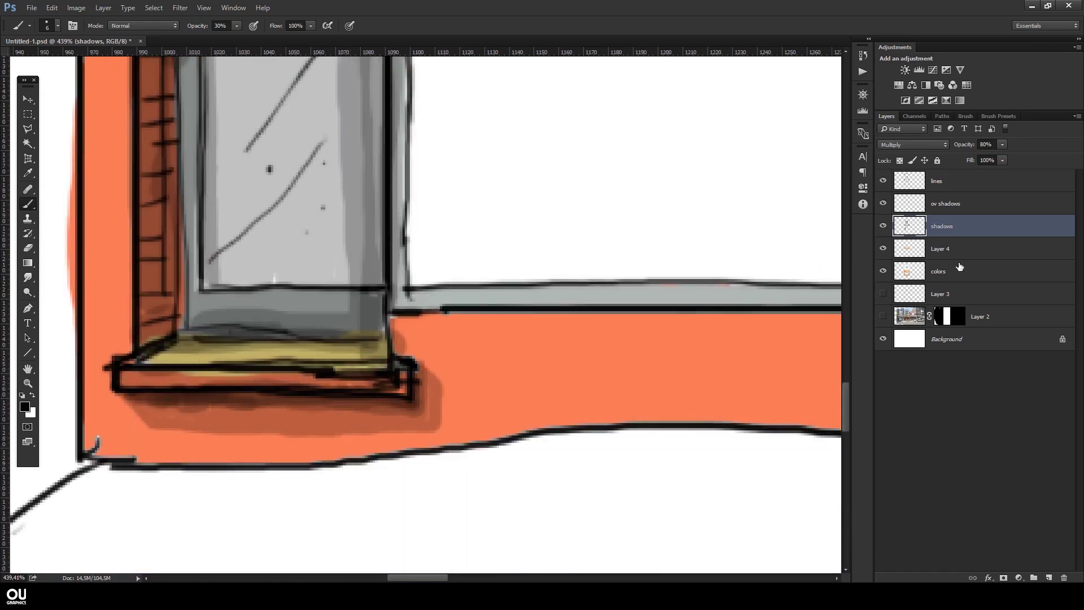
click(937, 271)
drag(182, 377, 396, 389)
scroll(455, 346, down, 5)
scroll(455, 346, up, 5)
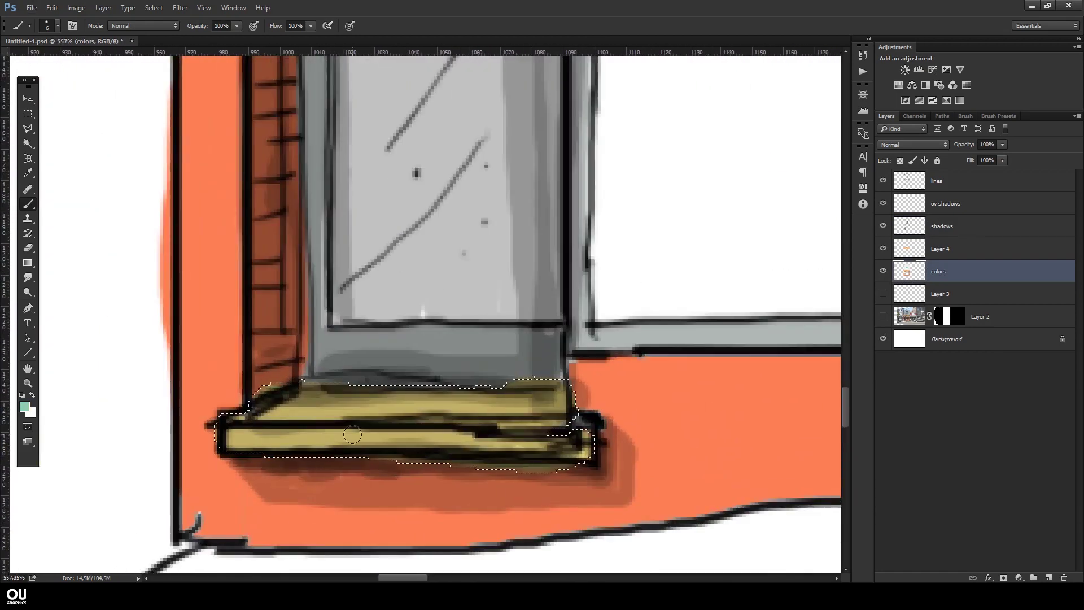
key(alt+BackSpace)
key(ctrl+d)
Step: Shade the gray shopfront frame in black on the colors layer within its selection, using 30% and 20% brush opacity
alt+scroll(395, 416, down, 10)
alt+scroll(546, 450, up, 5)
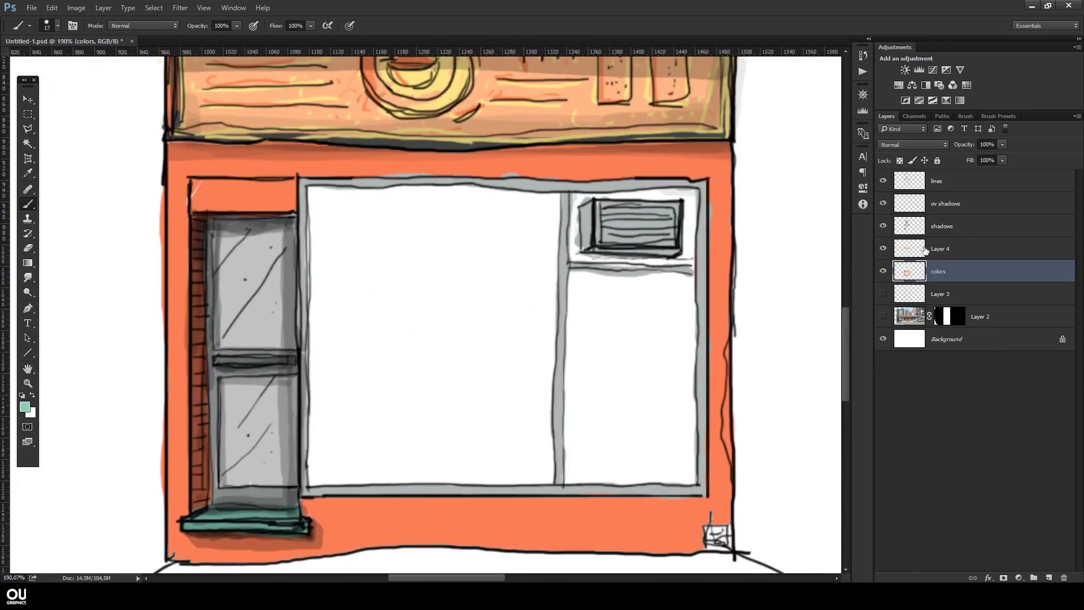
key(alt+bracketright)
key(d)
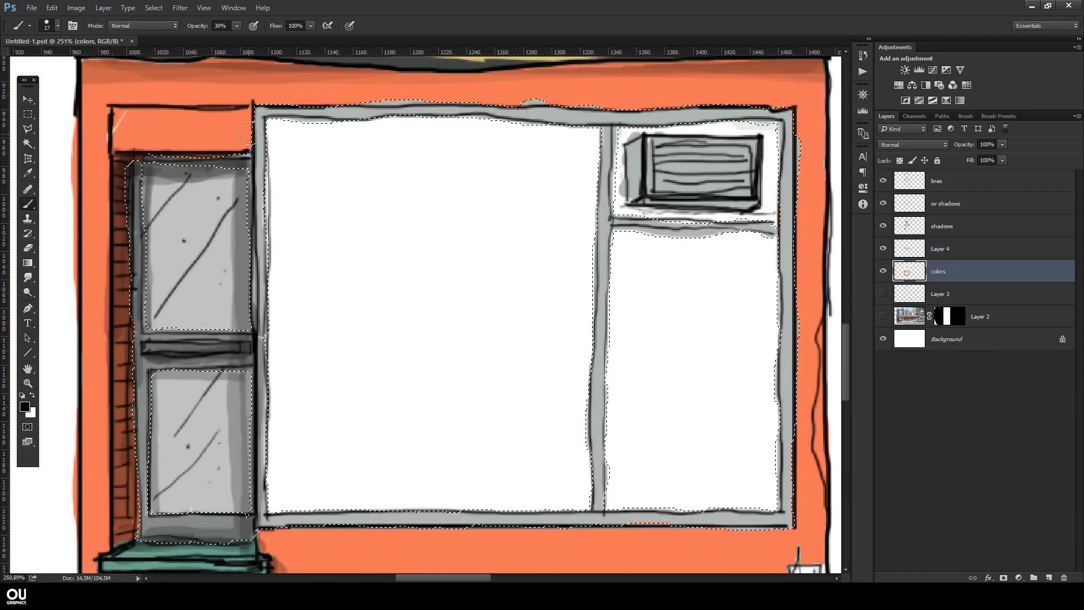
drag(247, 132, 790, 116)
key(2)
mouse_move(604, 197)
mouse_down()
mouse_move(624, 262)
mouse_move(784, 225)
mouse_up()
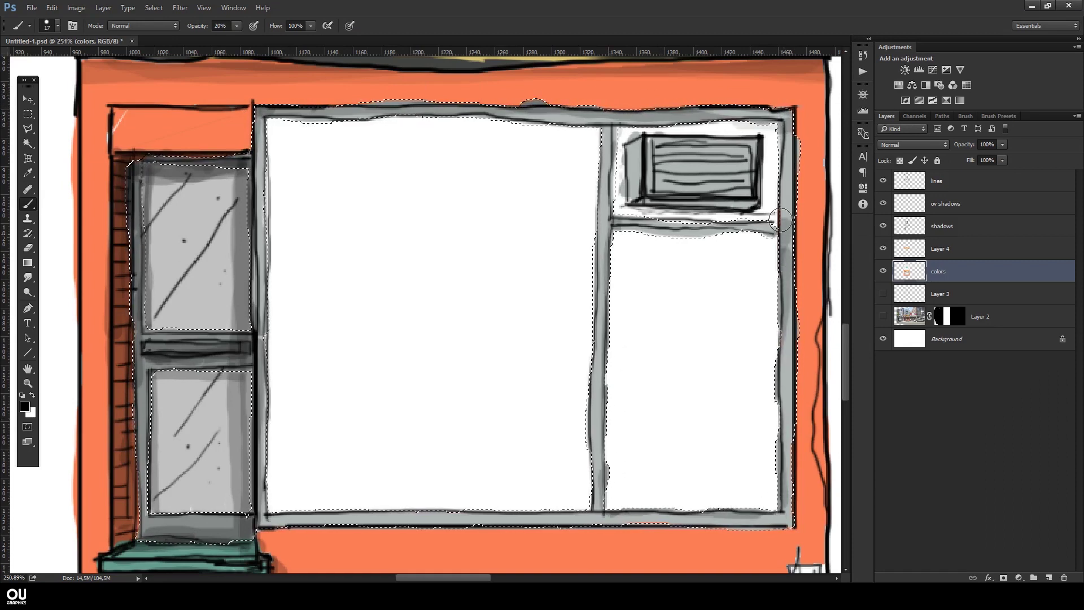
Step: Invert the frame selection and paint soft frame shadows onto both glass panes on the ov shadows layer at 20% brush opacity
alt+scroll(785, 225, down, 5)
alt+scroll(455, 229, up, 6)
key(alt+bracketright)
key(alt+bracketright)
key(ctrl+shift+i)
mouse_move(254, 131)
mouse_down()
mouse_move(660, 129)
mouse_move(669, 89)
mouse_up()
drag(266, 82, 263, 537)
drag(291, 69, 266, 537)
mouse_move(689, 254)
mouse_down()
mouse_move(486, 254)
mouse_move(435, 220)
mouse_up()
key(alt+bracketright)
drag(414, 180, 411, 475)
key(ctrl+d)
Step: Shade the air conditioner and the crossbar beneath it in black on the shadows layer at 30% brush opacity
scroll(493, 265, up, 4)
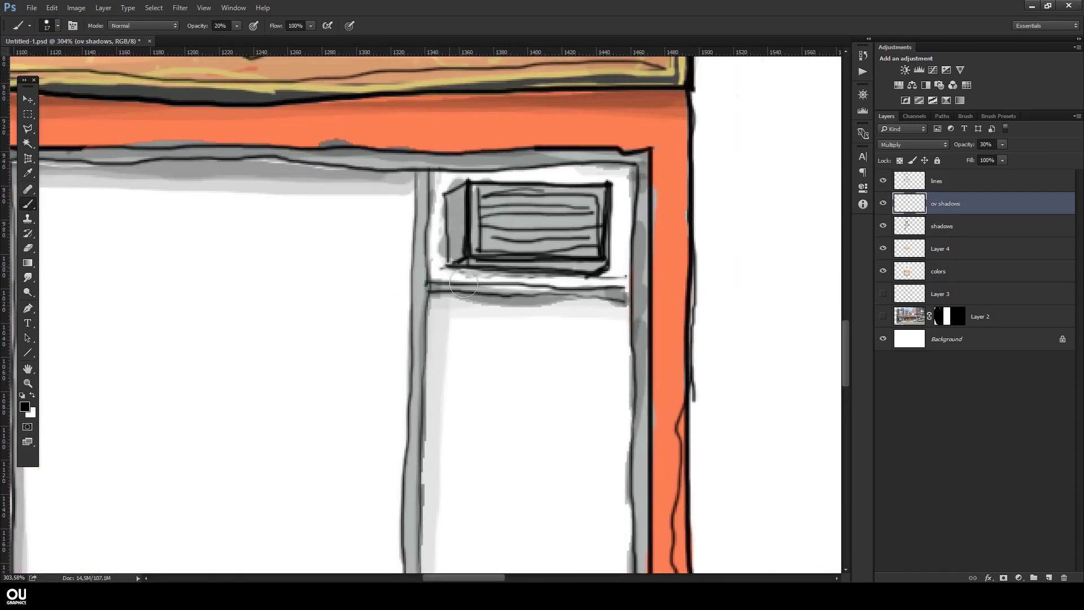
click(929, 234)
mouse_move(469, 282)
mouse_down()
mouse_move(621, 285)
mouse_move(616, 203)
mouse_up()
drag(474, 180, 615, 271)
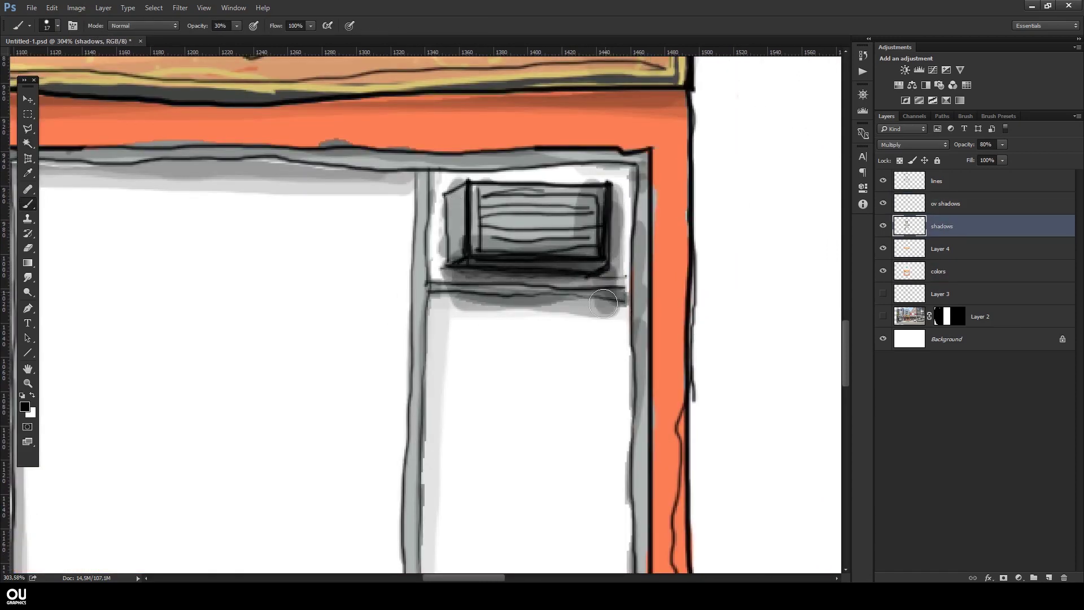
drag(471, 293, 618, 299)
Step: Draw diagonal glass reflections, specks and a hanging "open" sign on the lines layer with a 3 px brush at 100% opacity
scroll(492, 355, down, 5)
scroll(493, 355, up, 3)
click(937, 181)
right_click(592, 232)
key(Return)
key(0)
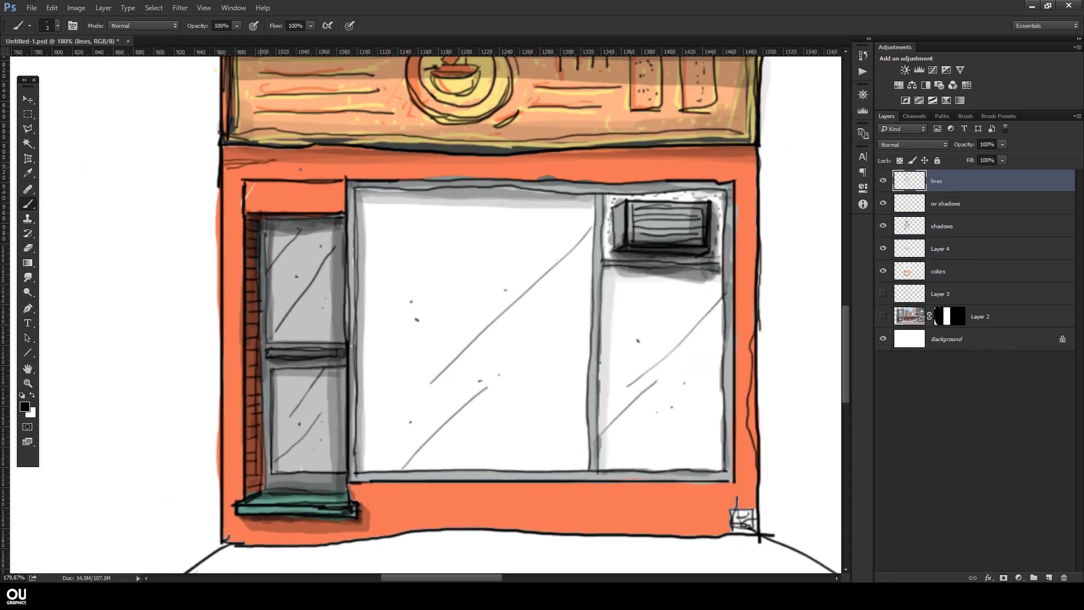
scroll(581, 502, down, 1)
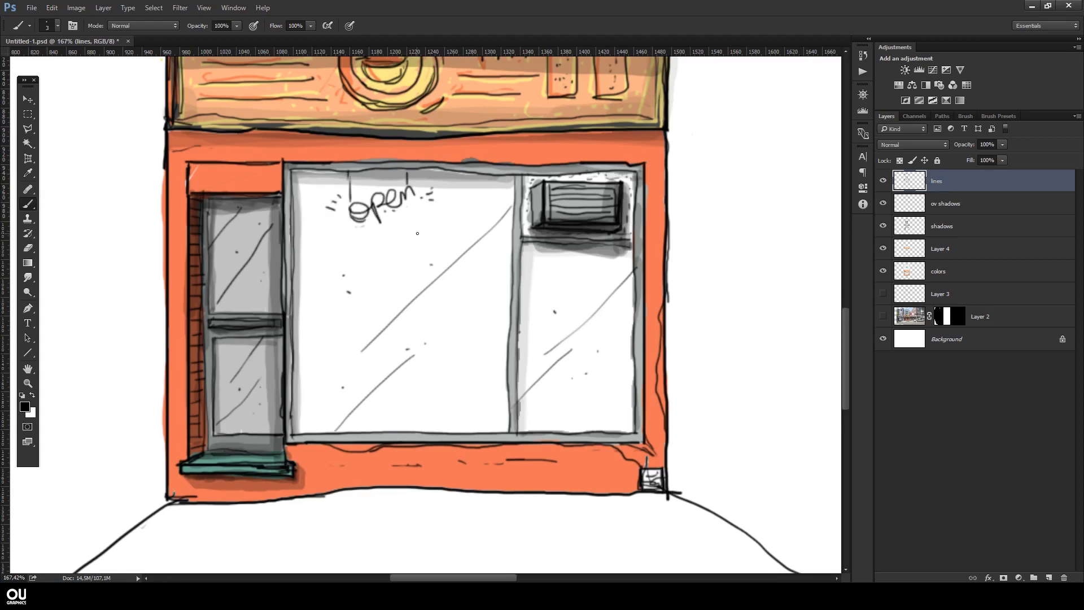
scroll(376, 194, down, 3)
scroll(605, 404, up, 4)
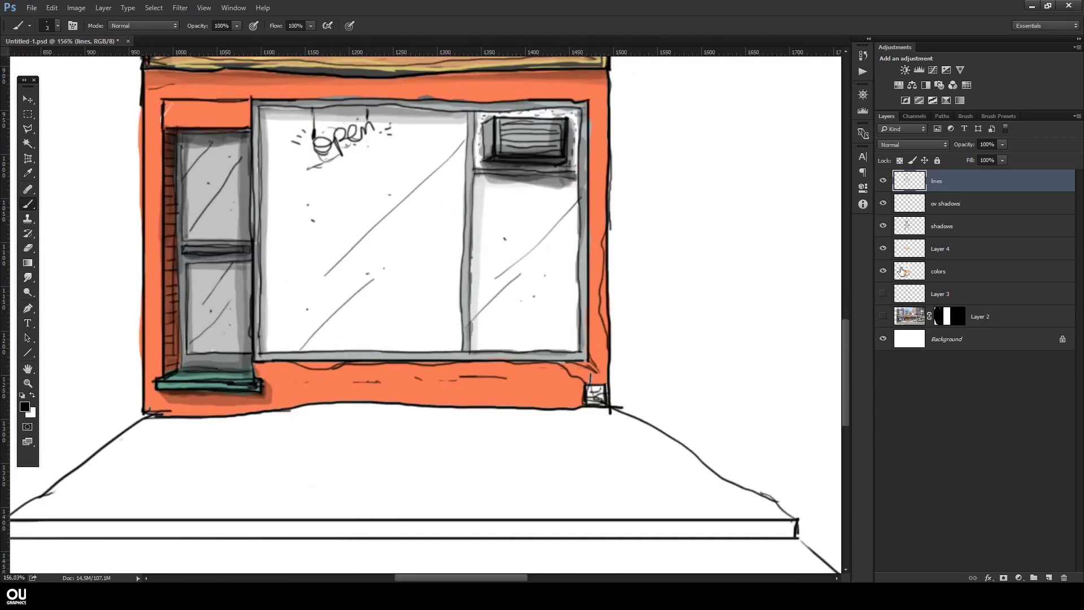
Step: Select the orange wall around the shopfront and darken parts of it with broad shadow strokes on a shadow layer
ctrl+click(225, 361)
scroll(575, 365, down, 6)
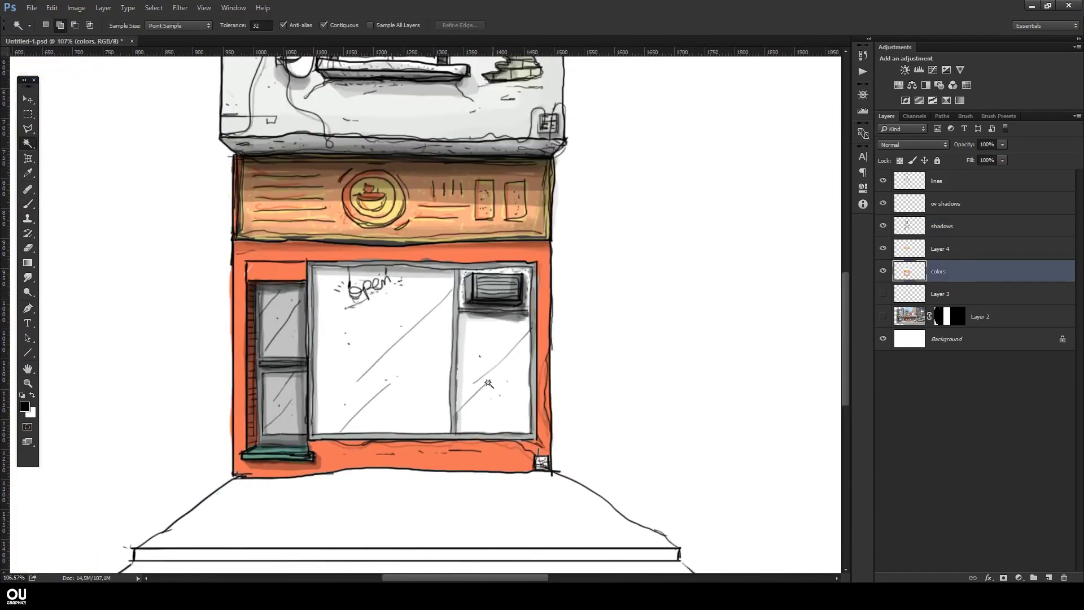
key(alt+bracketright)
drag(411, 438, 542, 350)
mouse_move(556, 230)
mouse_down()
mouse_move(465, 443)
mouse_move(316, 447)
mouse_up()
key(ctrl+d)
Step: Add cracks and rough strokes to the orange wall and door header on the lines layer, and thicken the "open" lettering
key(v)
scroll(553, 415, down, 3)
scroll(553, 415, up, 5)
key(alt+bracketright)
key(b)
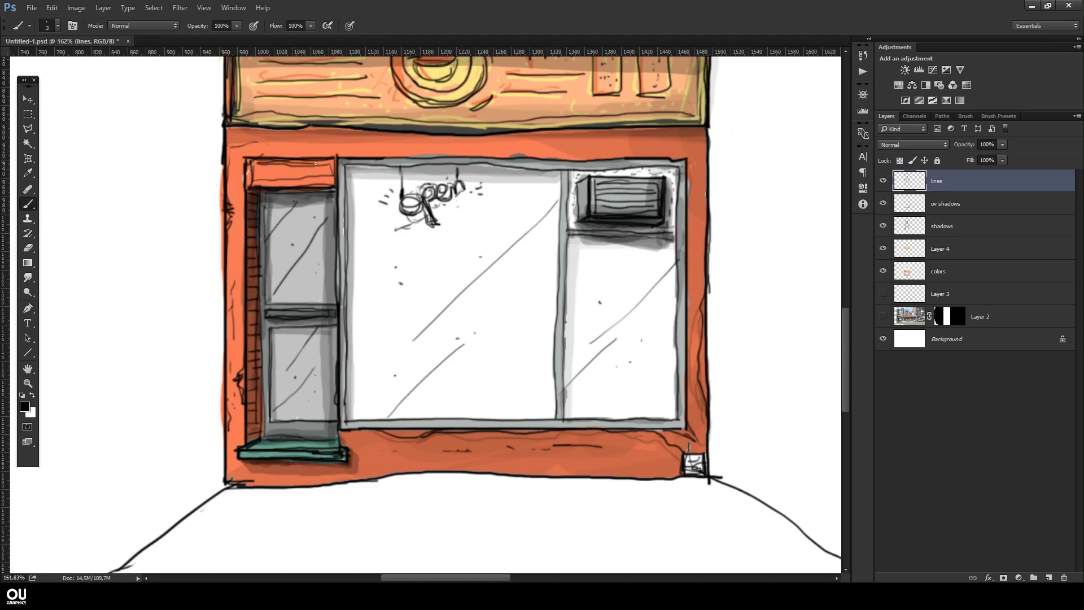
Step: Sample the doorstep's teal and paint the header panel above the door with it on the colors layer
scroll(300, 168, up, 2)
key(alt+bracketleft)
key(alt+bracketleft)
key(alt+bracketleft)
key(alt+bracketleft)
alt+click(339, 518)
drag(297, 153, 360, 161)
Step: Shade the teal header panel above the door in black on the shadows layer at 30% brush opacity
scroll(360, 161, down, 5)
scroll(395, 198, up, 6)
key(alt+bracketright)
key(alt+bracketright)
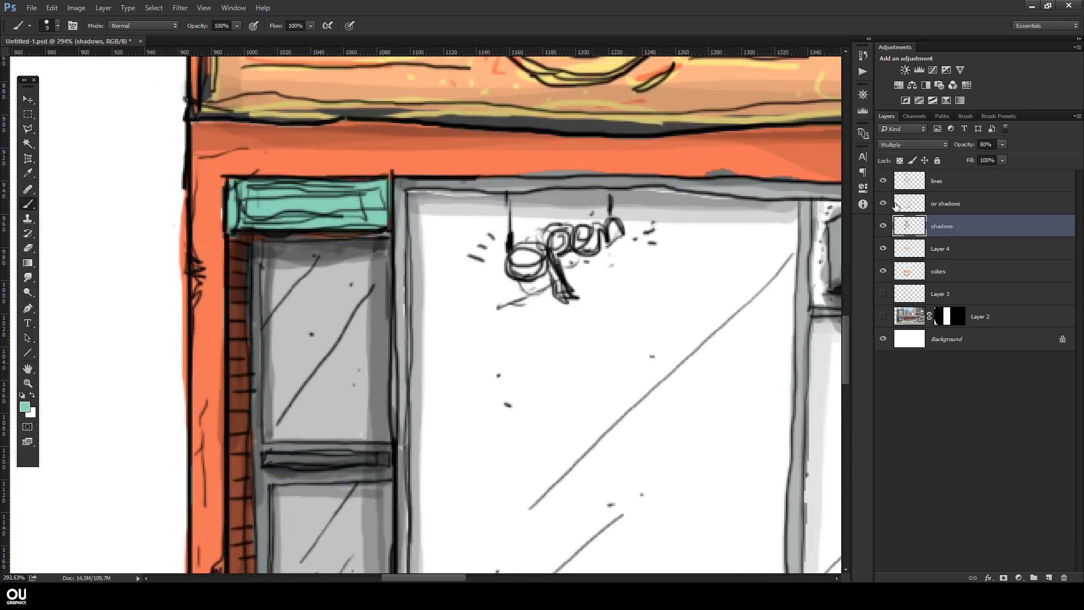
scroll(576, 394, down, 5)
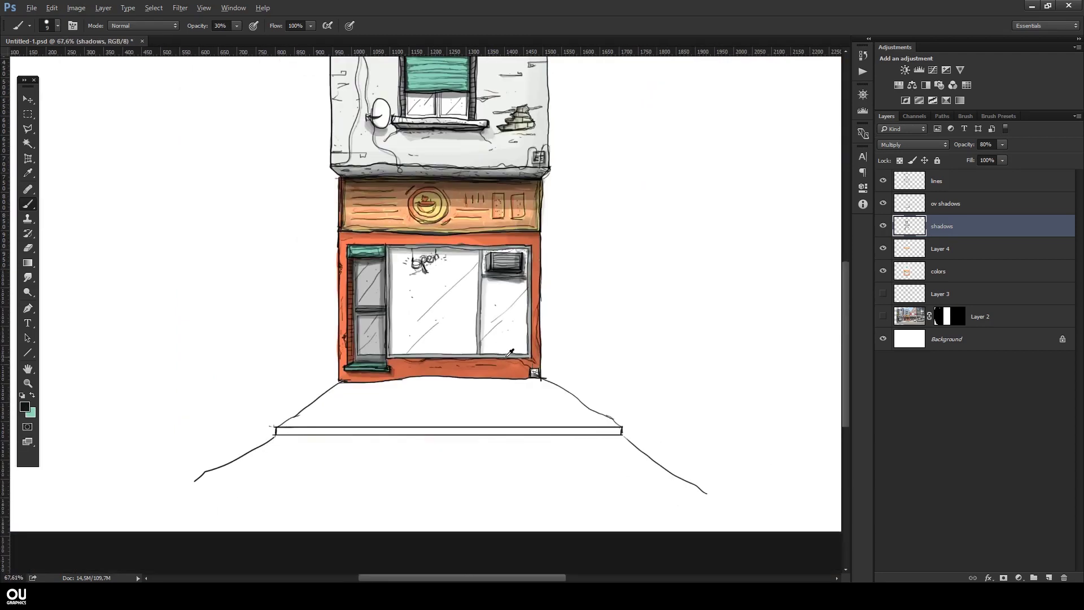
Step: Paint the small vent at the wall's lower right corner orange on the colors layer and shade it on the shadows layer
scroll(562, 376, up, 5)
alt+click(532, 331)
key(0)
key(bracketright)
key(bracketright)
key(bracketright)
drag(532, 339, 529, 358)
key(ctrl+z)
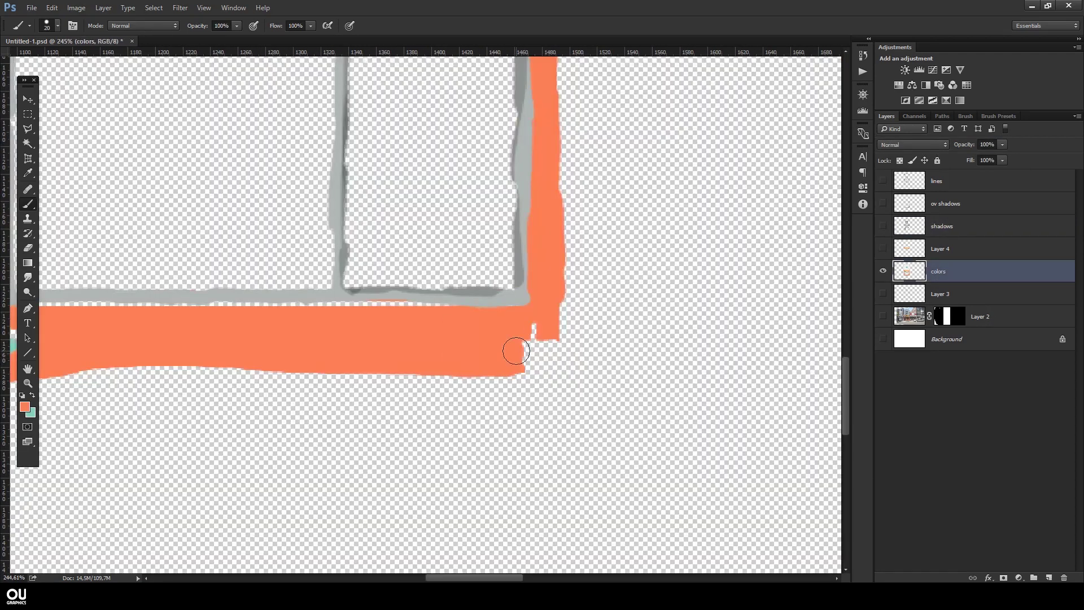
key(1)
key(d)
scroll(540, 351, down, 6)
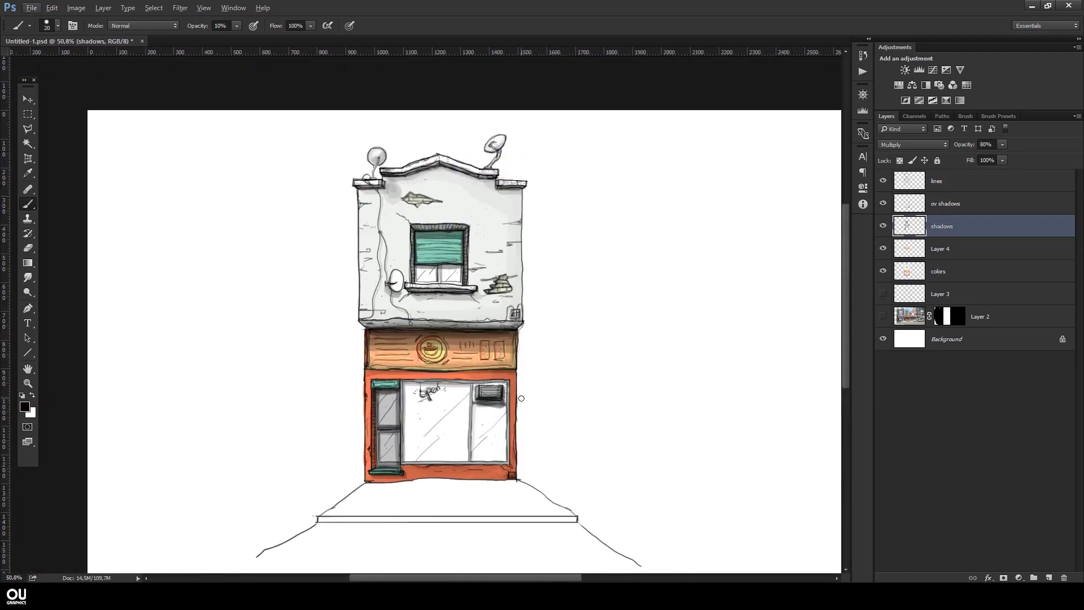
Step: Try to shift the shop sign's color with a Hue/Saturation adjustment on Layer 4
key(alt+bracketleft)
key(ctrl+u)
drag(868, 235, 858, 229)
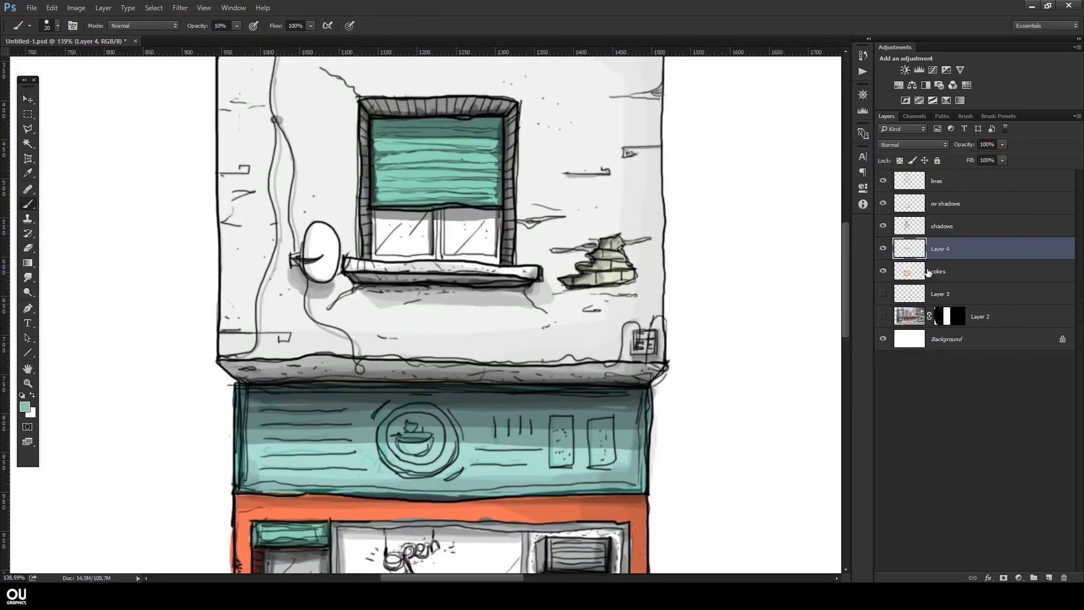
Step: Cover the shop sign with a masked teal layer in Color blend mode, and delete Layer 4 beneath it
click(1048, 577)
key(v)
scroll(563, 353, down, 5)
scroll(563, 352, up, 2)
click(913, 145)
click(884, 358)
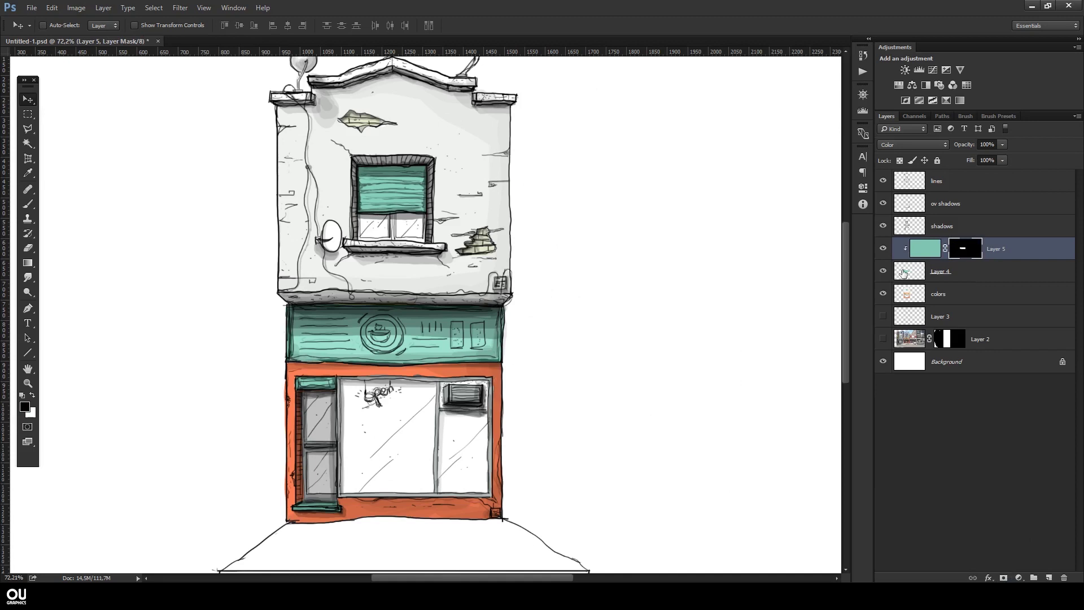
click(892, 280)
key(Delete)
scroll(587, 267, down, 2)
scroll(315, 361, down, 2)
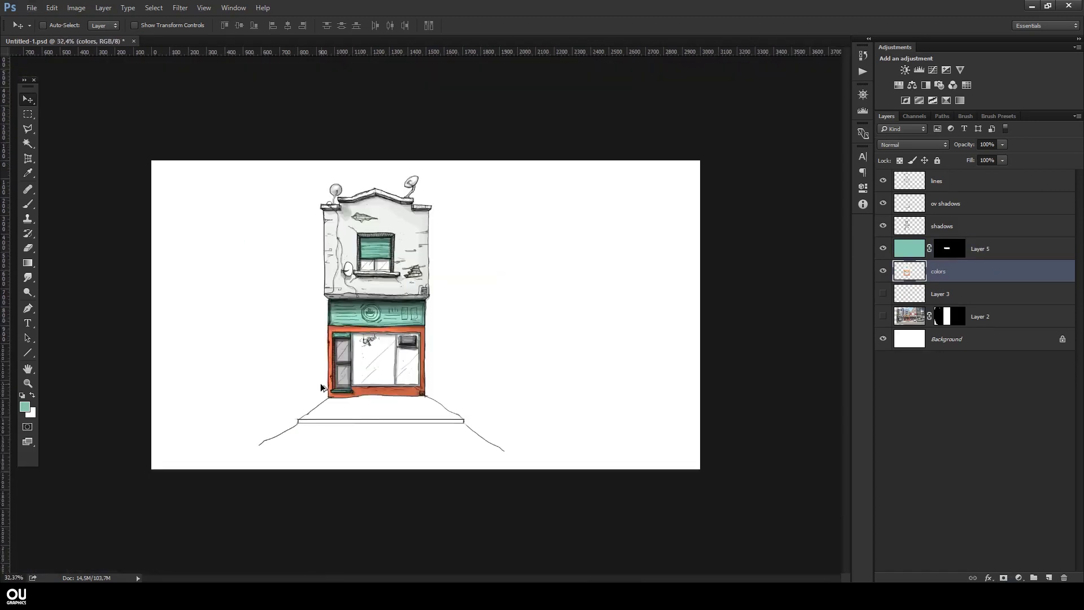
Step: Sketch a black A-frame board outline in front of the shop window on a new layer and erase its stray lines
scroll(319, 389, up, 7)
key(b)
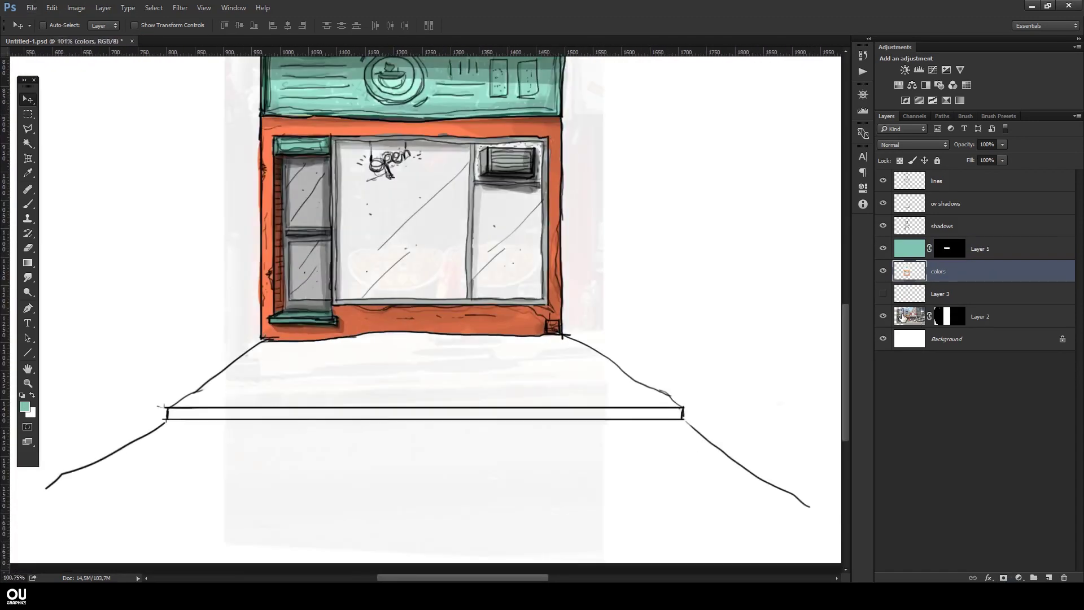
key(ctrl+shift+alt+n)
right_click(479, 337)
double_click(499, 308)
key(d)
key(0)
drag(433, 341, 440, 234)
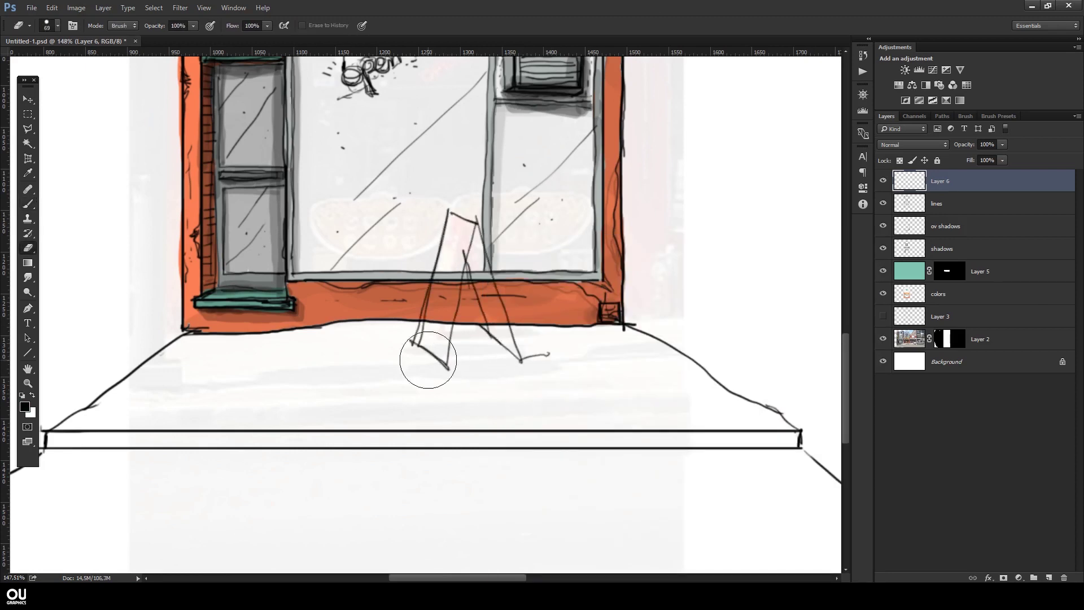
key(e)
drag(494, 337, 508, 358)
Step: Paint both panels of the A-frame board salmon on a new layer beneath its outlines
key(b)
scroll(509, 309, up, 3)
key(ctrl+shift+alt+n)
mouse_move(362, 418)
mouse_down()
mouse_move(446, 170)
mouse_move(418, 463)
mouse_up()
drag(485, 198, 564, 440)
Step: Erase the salmon color spilling past the A-frame board's legs with a smaller eraser
key(e)
key(bracketleft)
key(bracketleft)
key(bracketleft)
key(bracketleft)
key(bracketleft)
key(bracketleft)
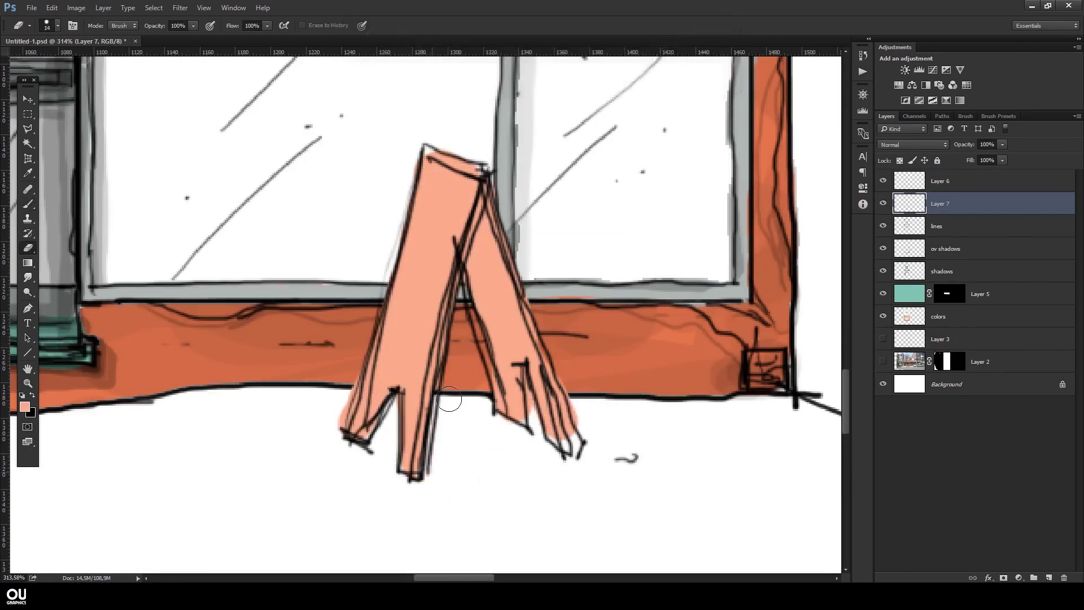
drag(362, 393, 345, 435)
drag(437, 440, 435, 479)
drag(570, 412, 584, 452)
Step: Touch up the board's salmon fill and shade its rear panel in black at 10% and 40% brush opacity
key(b)
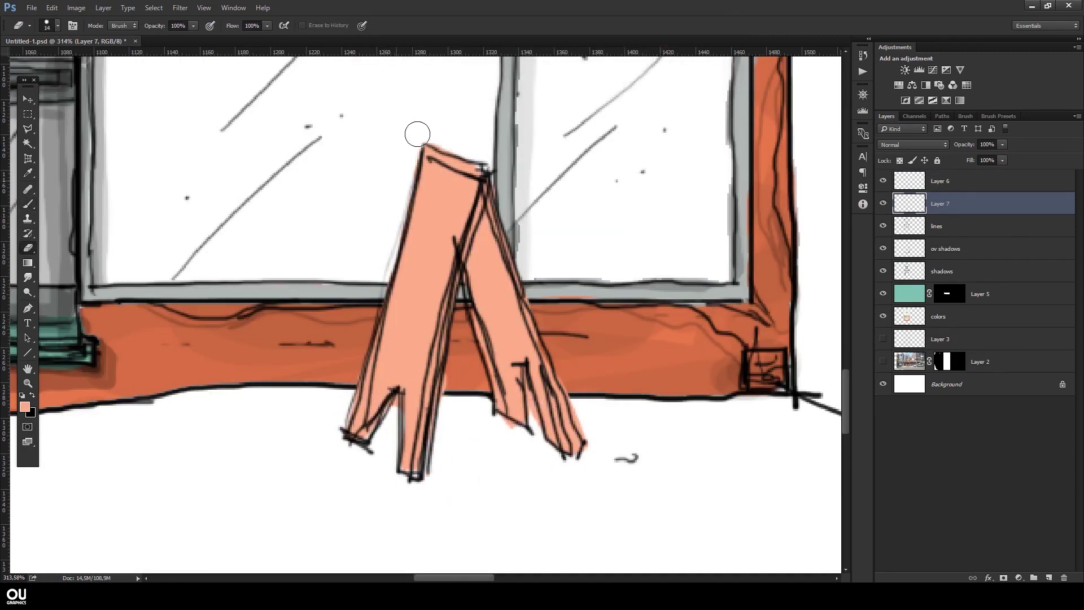
drag(497, 204, 493, 252)
key(d)
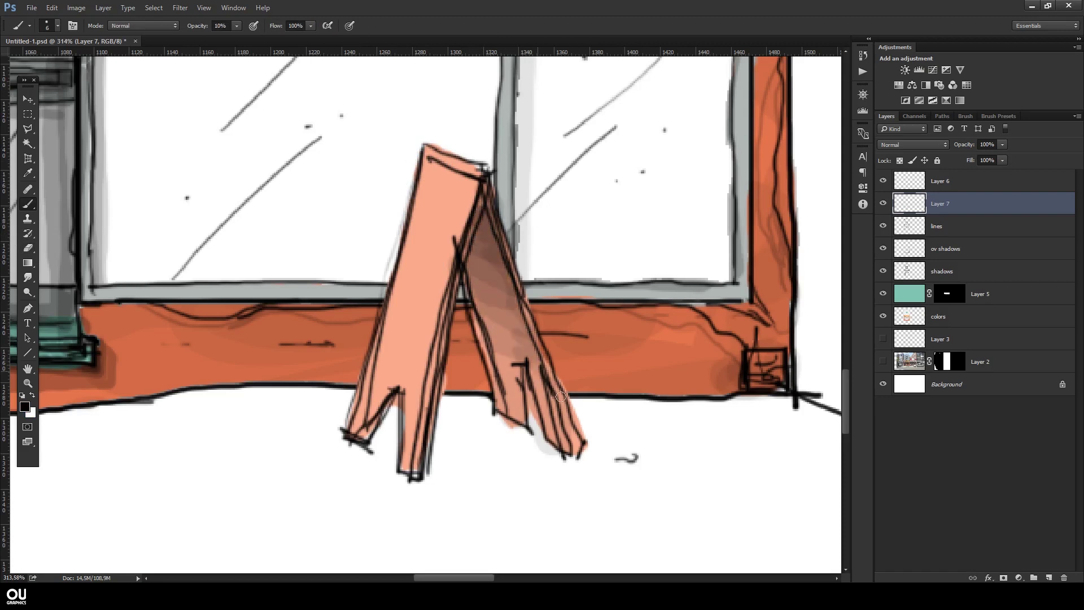
key(4)
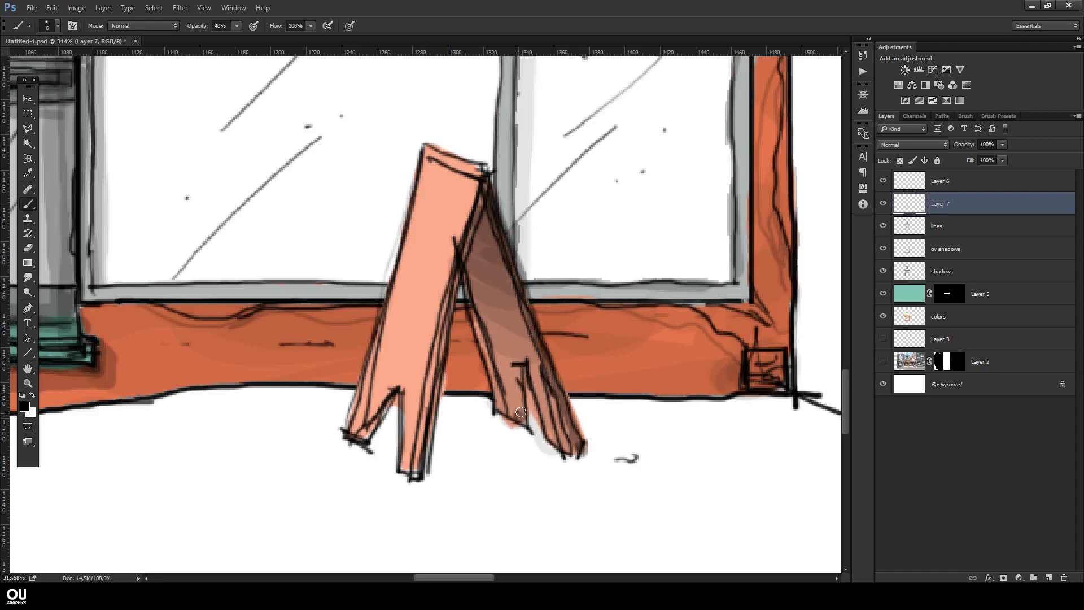
key(ctrl+z)
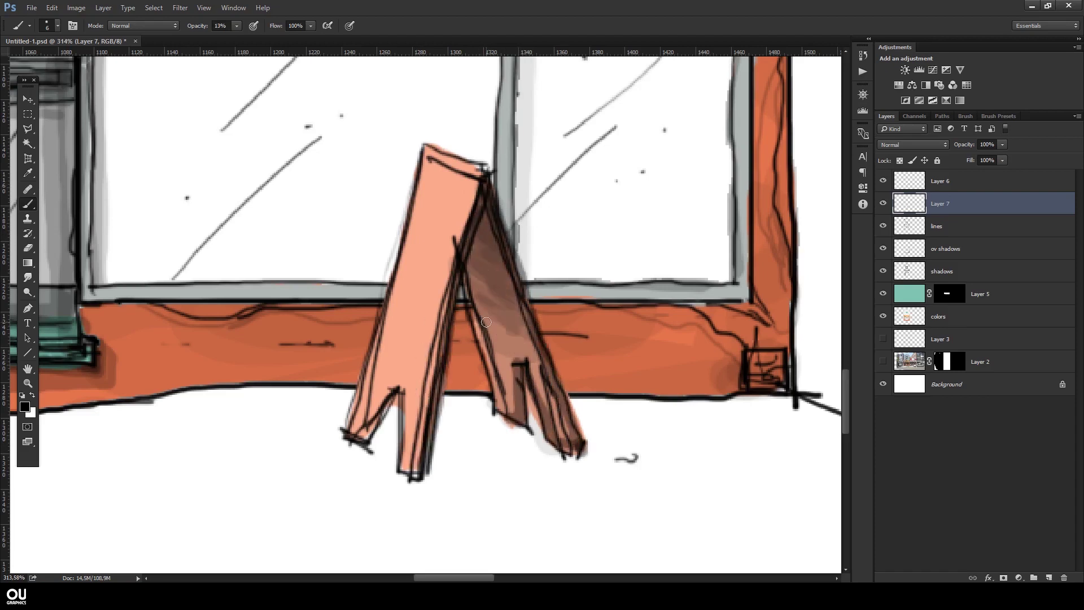
scroll(492, 239, down, 5)
key(ctrl+u)
key(Escape)
key(1)
key(3)
Step: Duplicate the teal Layer 5 above Layer 7 and clip it to the A-frame board's color layer
drag(907, 293, 910, 195)
key(ctrl+alt+g)
key(v)
scroll(529, 314, down, 5)
scroll(529, 315, up, 8)
Step: Draw text lines, an arrow and "$$" on the board's front panel on Layer 6 with a 2 px brush
click(940, 181)
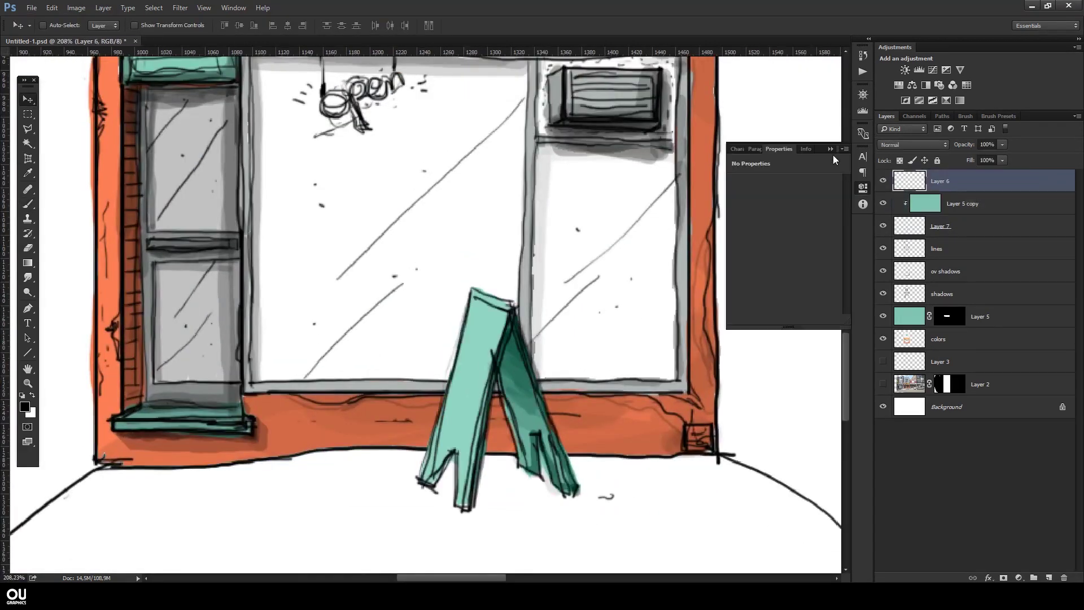
key(b)
scroll(480, 454, up, 3)
right_click(532, 231)
key(Return)
drag(457, 309, 474, 319)
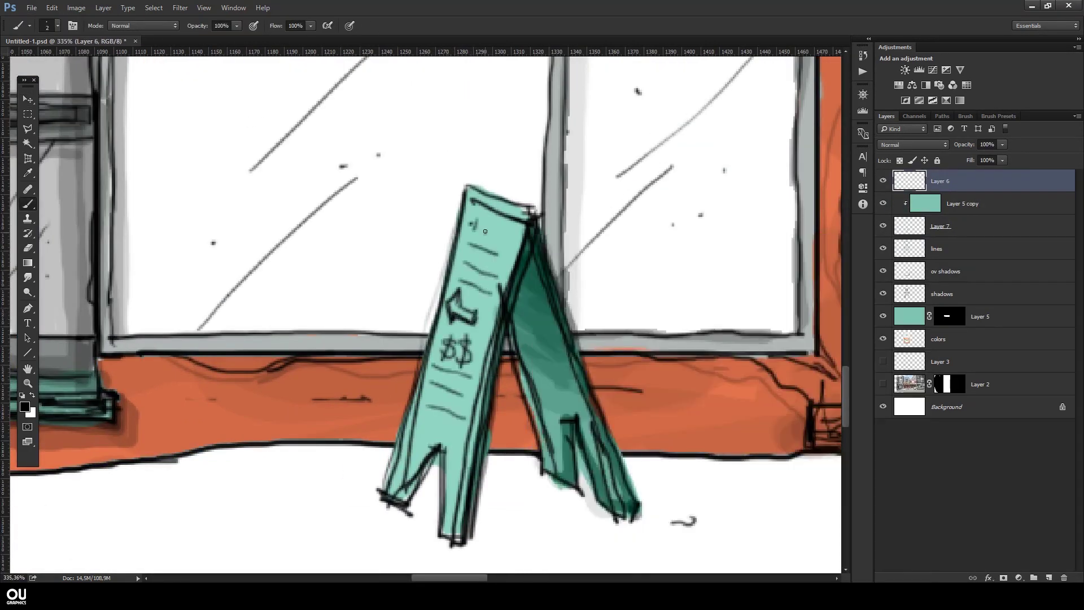
Step: Outline the board's cast shadow on the ground with the Polygonal Lasso and paint it black on the shadows layer
ctrl+click(524, 504)
scroll(524, 504, down, 2)
right_click(418, 232)
key(Escape)
key(l)
click(384, 388)
click(418, 419)
click(471, 440)
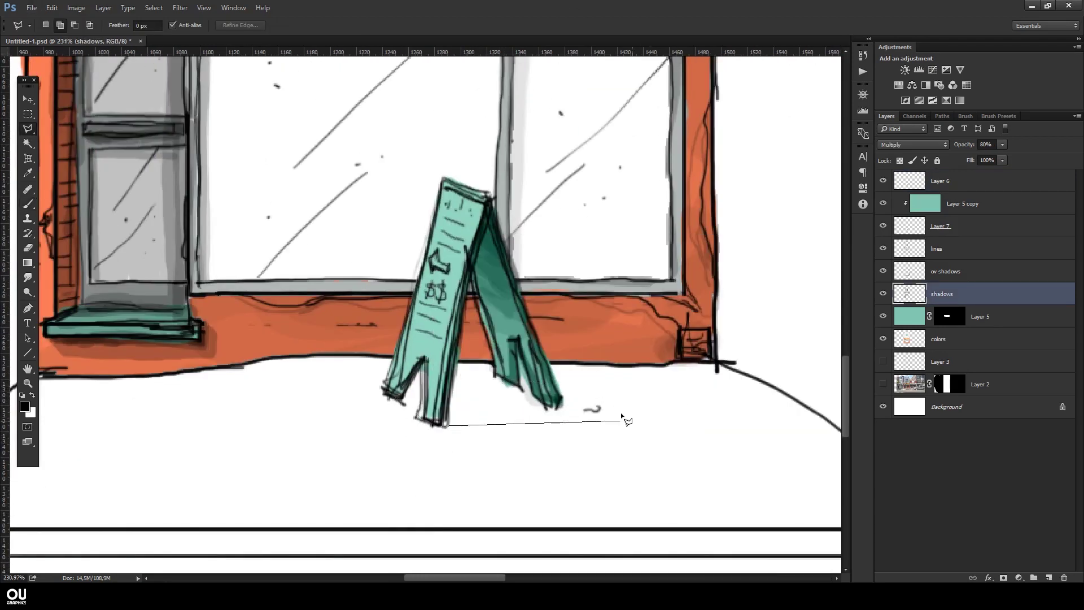
double_click(431, 428)
key(b)
mouse_move(440, 412)
mouse_down()
mouse_move(621, 390)
mouse_move(515, 430)
mouse_move(615, 416)
mouse_move(633, 400)
mouse_up()
key(ctrl+d)
scroll(632, 401, down, 6)
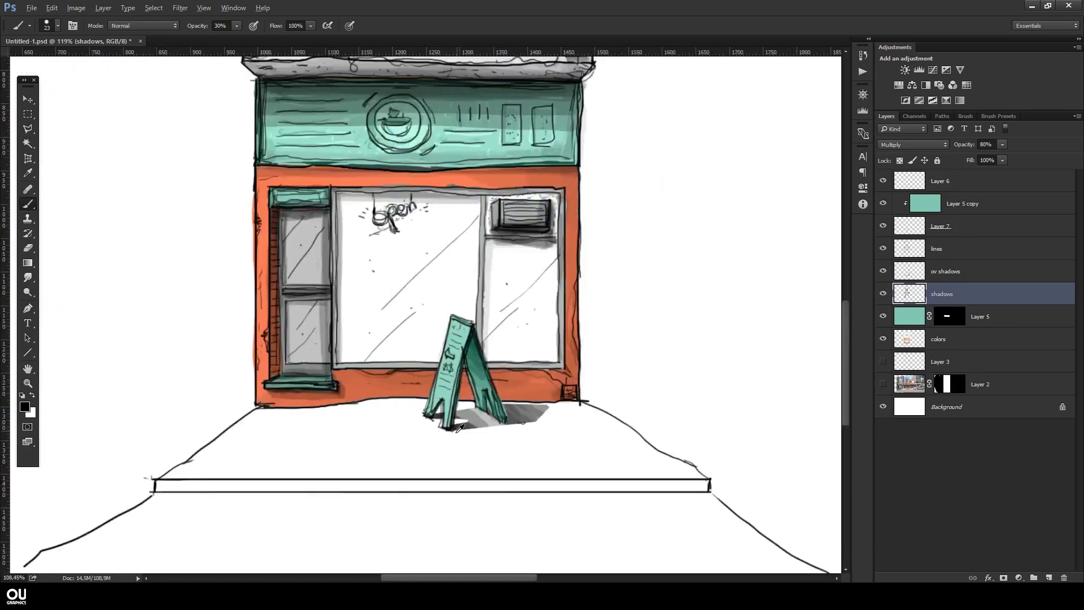
Step: Roughen the sidewalk's edges and draw two joints dividing it into three slabs on the lines layer with a 3 px brush
scroll(790, 310, up, 4)
key(alt+bracketright)
key(alt+bracketright)
right_click(790, 310)
double_click(511, 310)
key(0)
drag(307, 345, 194, 428)
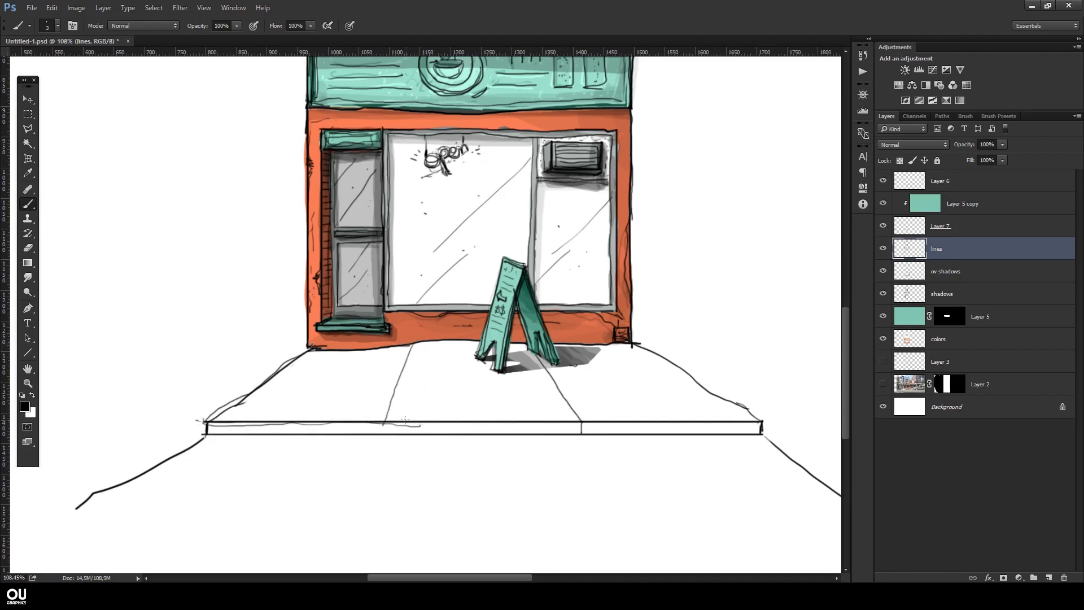
Step: Double both sidewalk joint lines and replace their curb ends with chipped V-shaped notches
scroll(397, 426, up, 4)
drag(395, 413, 446, 249)
key(e)
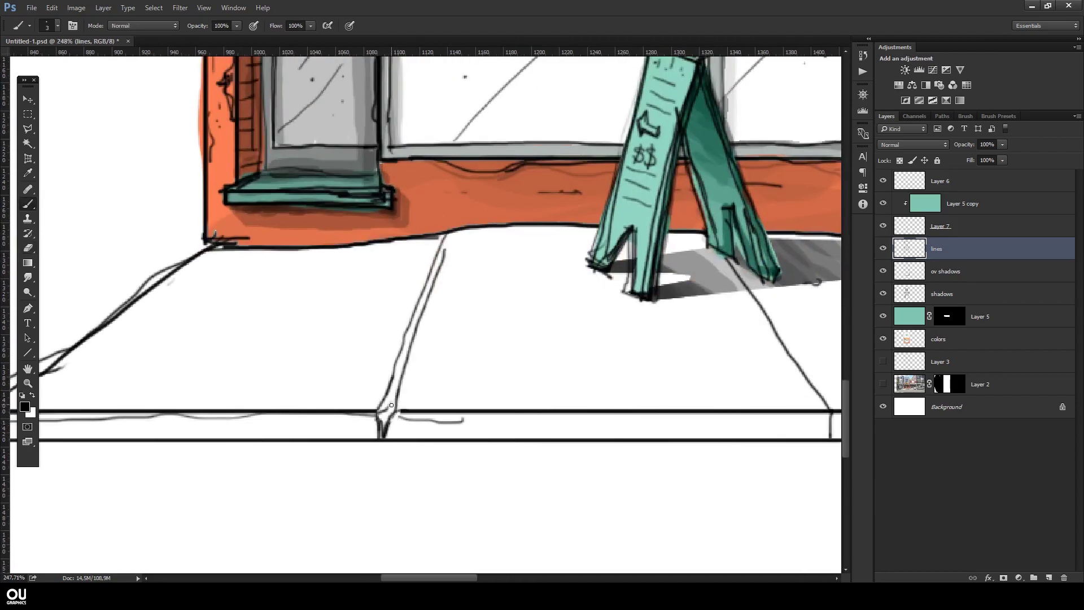
mouse_move(826, 424)
mouse_down()
mouse_move(653, 411)
mouse_move(655, 428)
mouse_up()
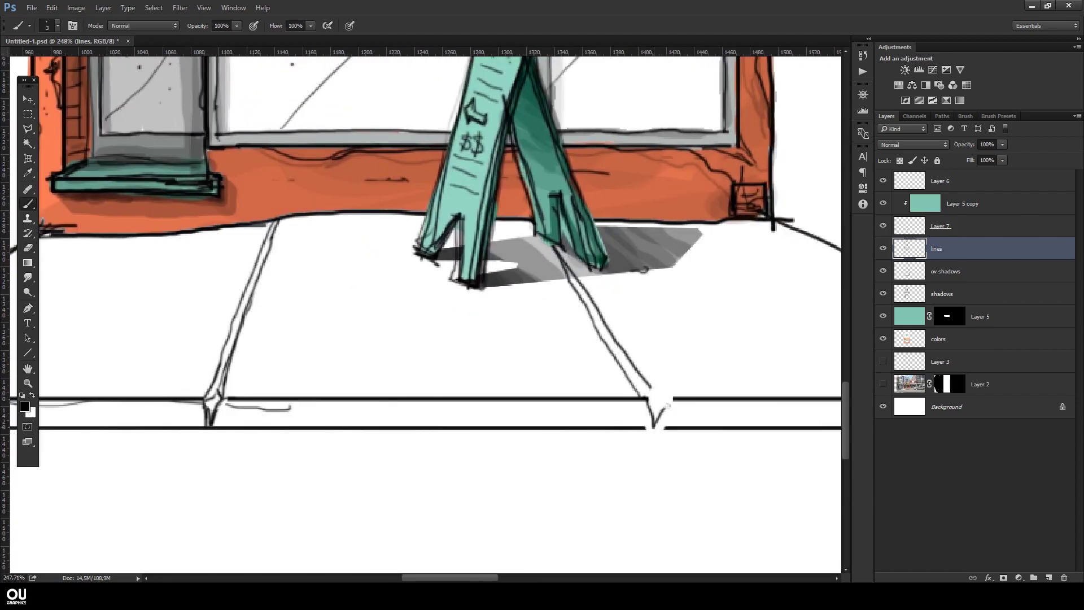
Step: Add cracks, dashes and specks across the sidewalk slabs and curb, and sketch a gray storm drain in the curb
scroll(291, 251, left, 5)
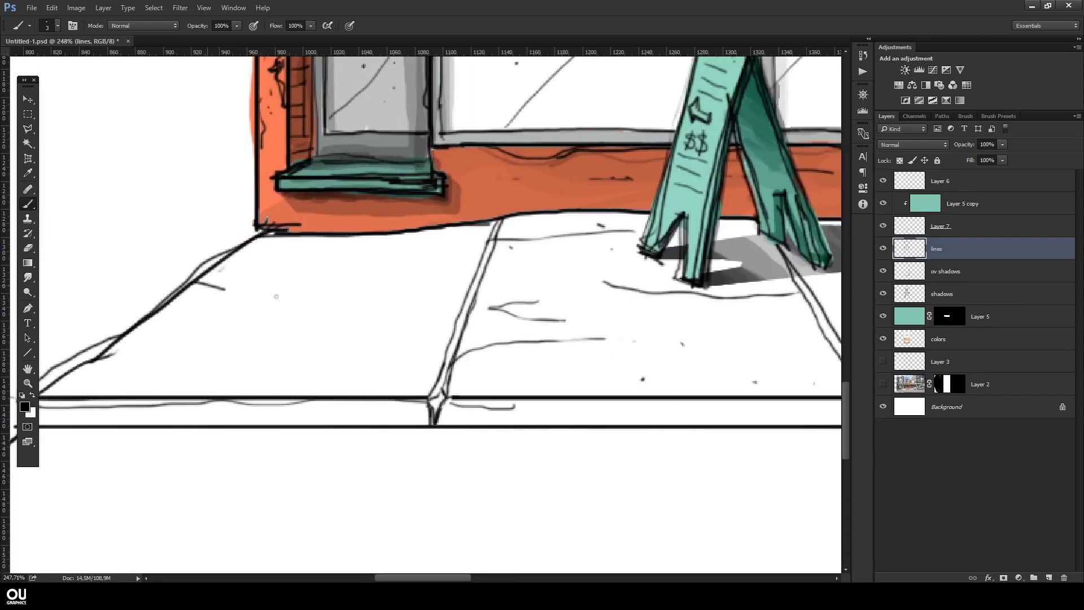
scroll(283, 347, right, 9)
drag(463, 379, 307, 338)
drag(308, 338, 362, 350)
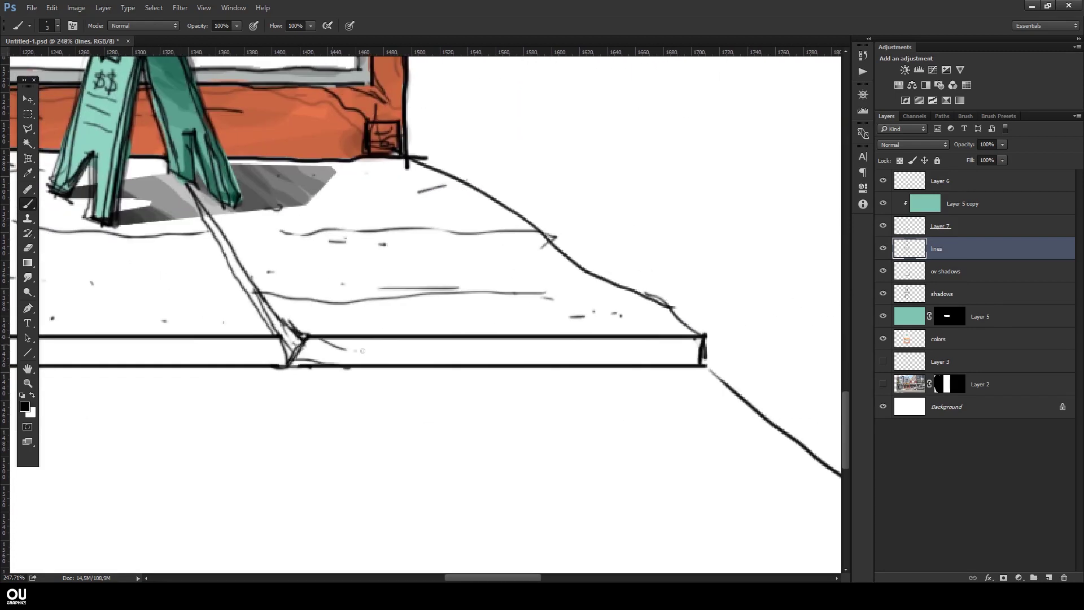
scroll(205, 331, down, 6)
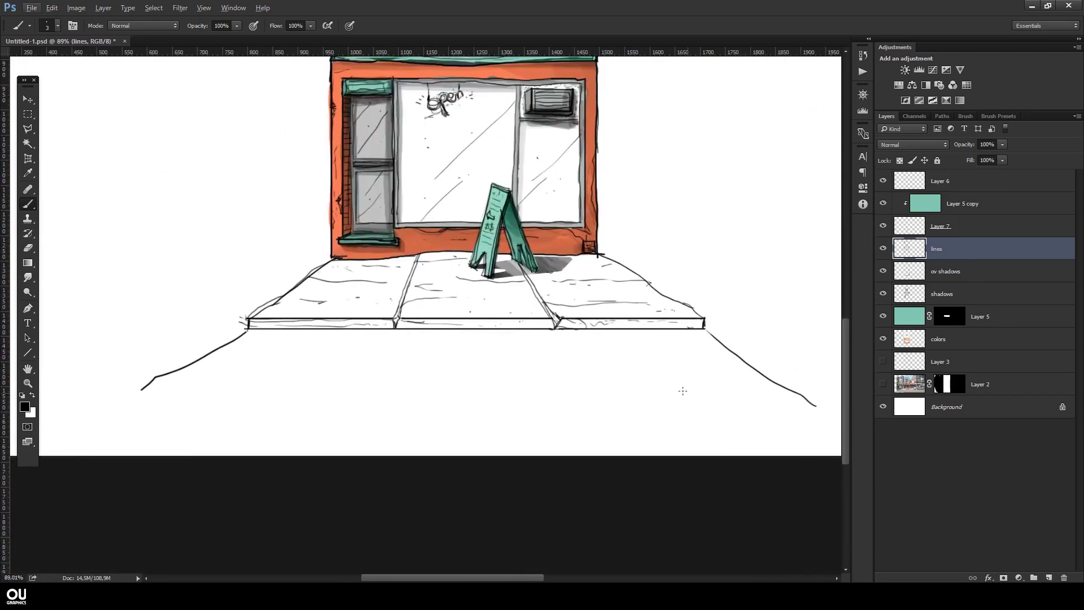
scroll(148, 335, up, 5)
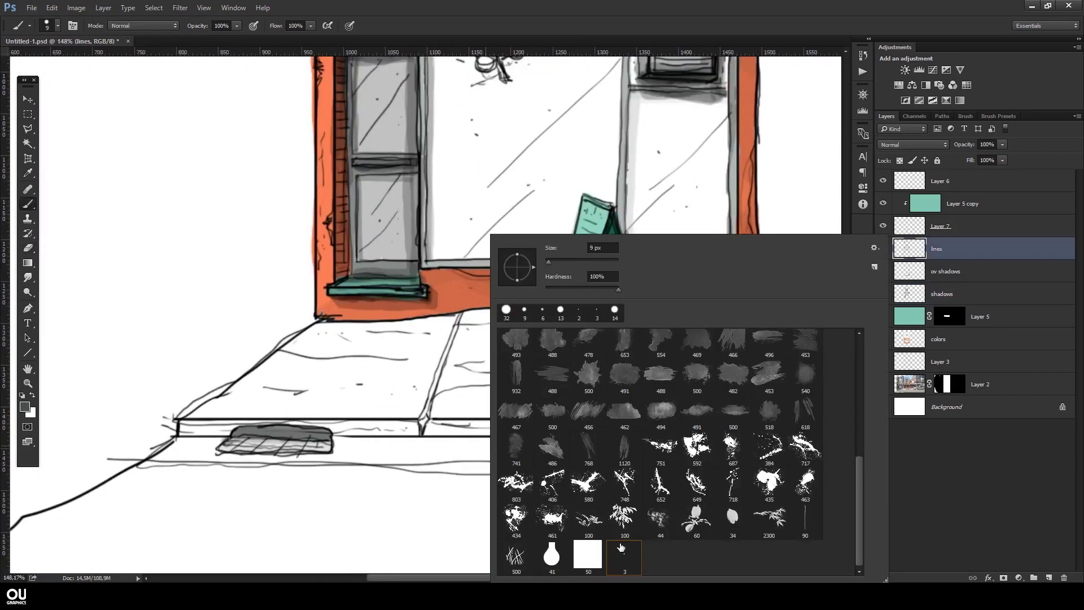
Step: Sketch loose contour lines around the storm drain and reinforce the curb's lower edge with a 3 px brush on the lines layer
key(Return)
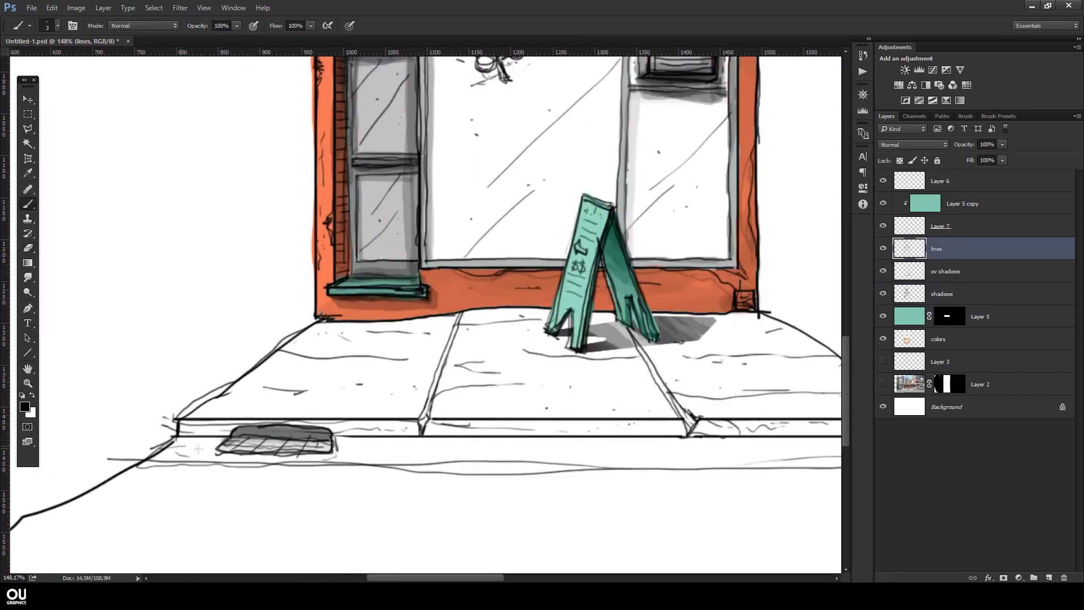
scroll(215, 434, down, 2)
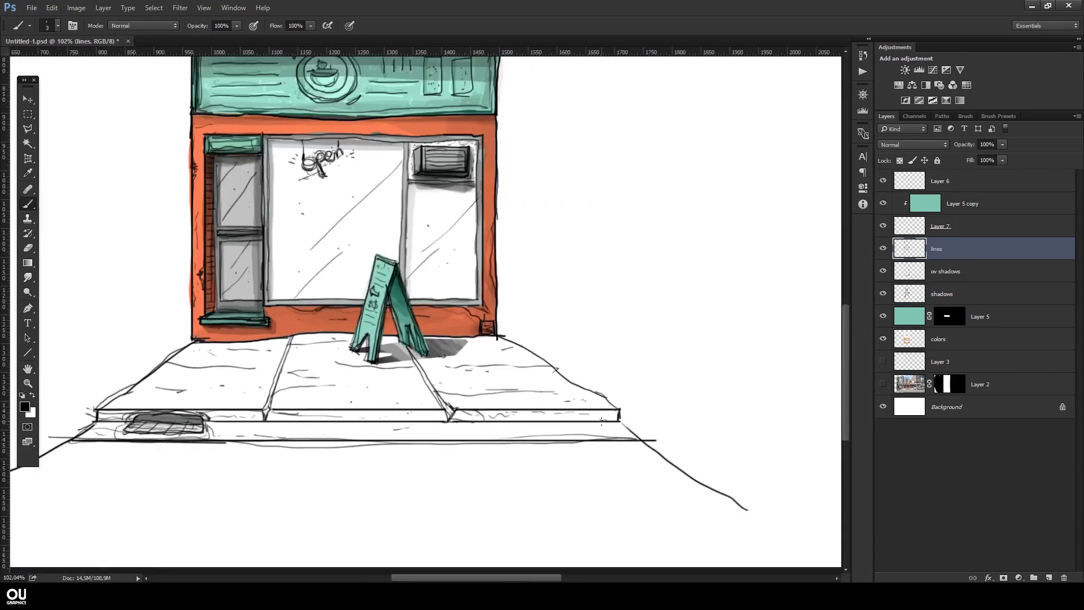
scroll(657, 443, up, 3)
scroll(609, 431, down, 4)
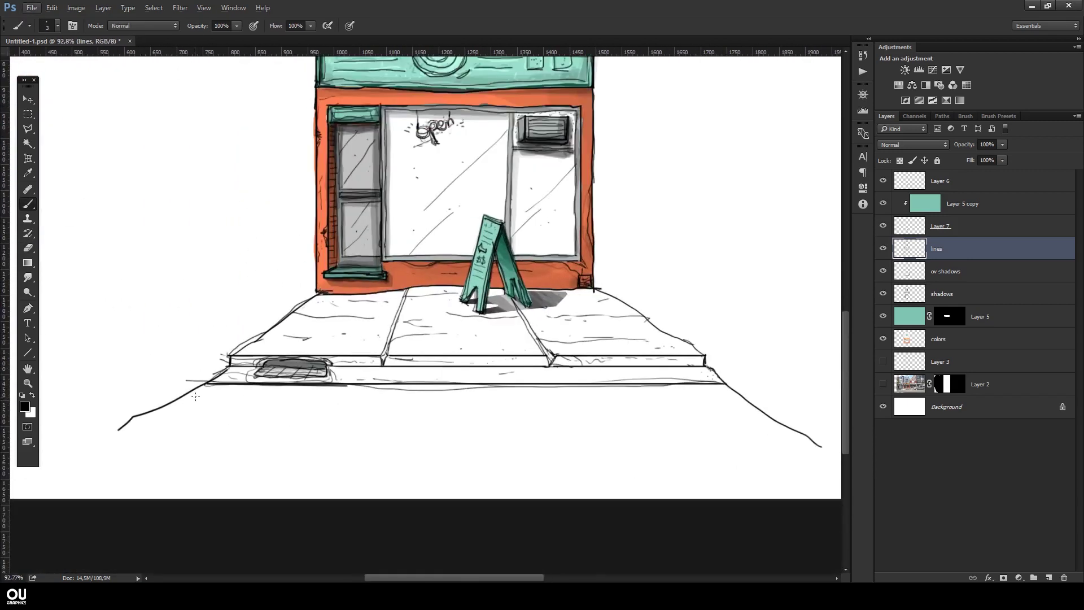
Step: Softly shade the sidewalk slabs and curb in black on the colors layer with a large brush at 10% opacity
scroll(759, 413, down, 1)
key(alt+bracketleft)
key(alt+bracketleft)
key(alt+bracketleft)
key(alt+bracketleft)
key(bracketright)
key(bracketright)
key(bracketright)
key(bracketright)
key(bracketright)
key(bracketright)
key(1)
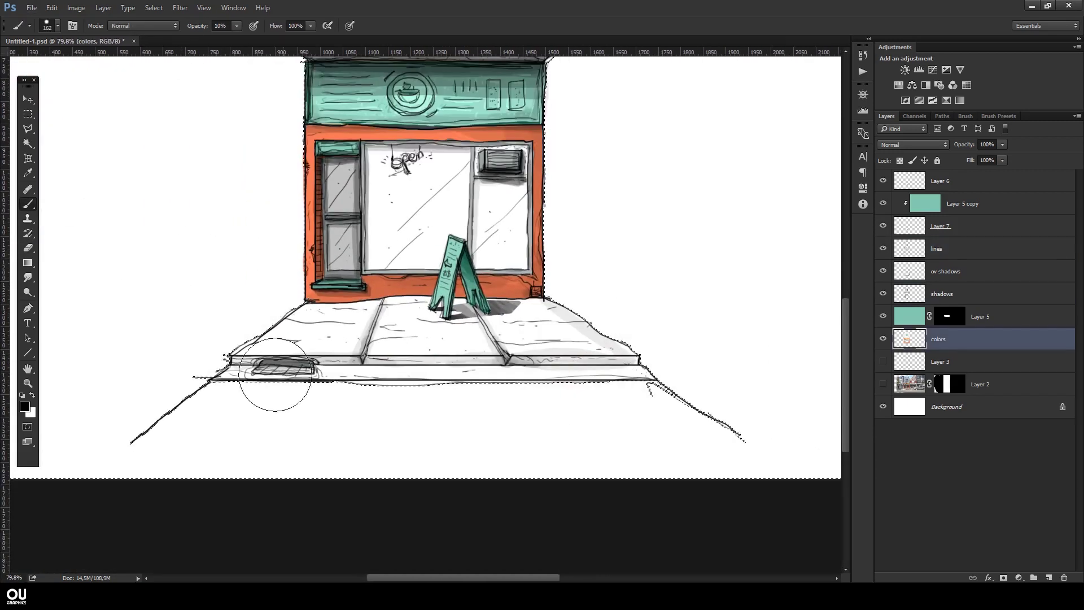
scroll(477, 386, down, 2)
scroll(477, 386, up, 2)
Step: Erase the road edge lines extending beyond the curb and lower the lines layer's opacity to 60%
key(alt+bracketright)
key(alt+bracketright)
key(alt+bracketright)
key(alt+bracketright)
key(e)
scroll(244, 368, down, 2)
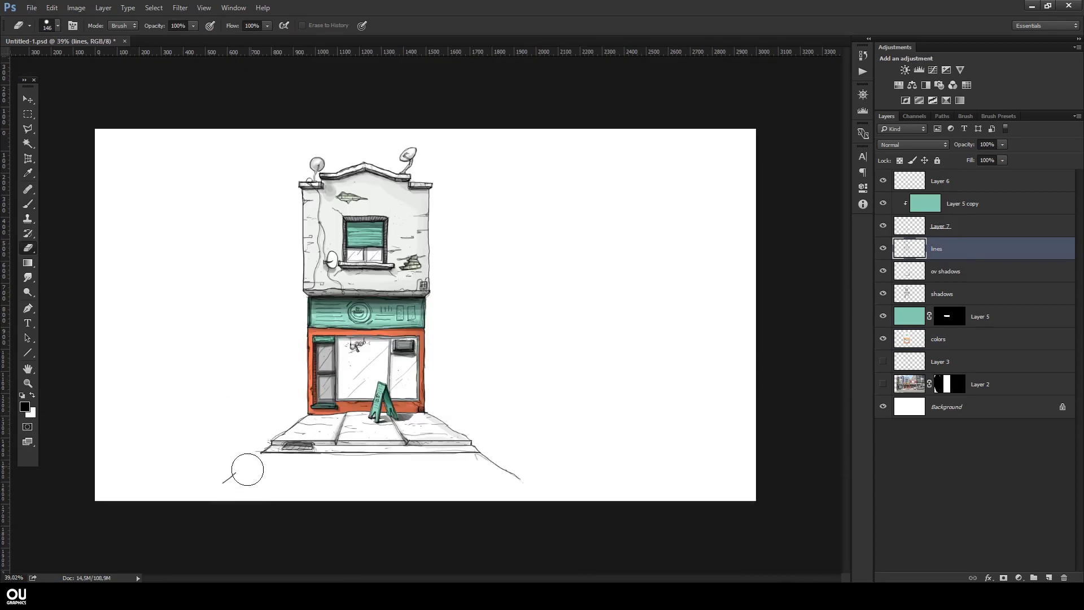
scroll(469, 358, up, 2)
drag(468, 357, 546, 383)
scroll(628, 363, down, 2)
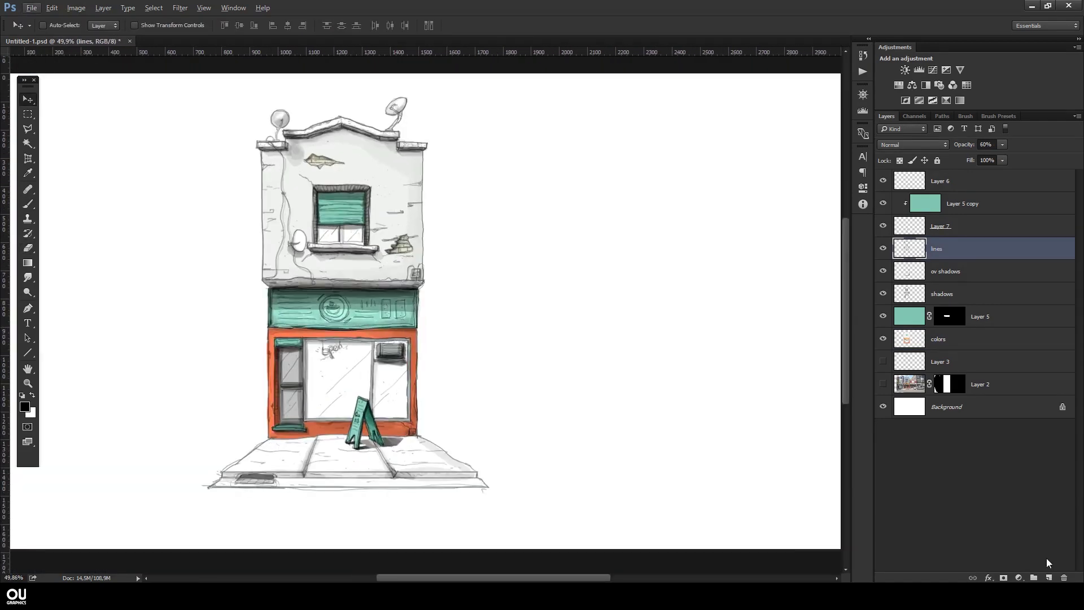
Step: Add a new layer above Layer 3 and enlarge the canvas vertically to make room around the building
click(939, 361)
click(1048, 577)
key(ctrl+alt+c)
key(Return)
key(v)
key(b)
right_click(273, 421)
key(Escape)
drag(284, 395, 207, 362)
key(ctrl+z)
key(0)
drag(284, 418, 210, 416)
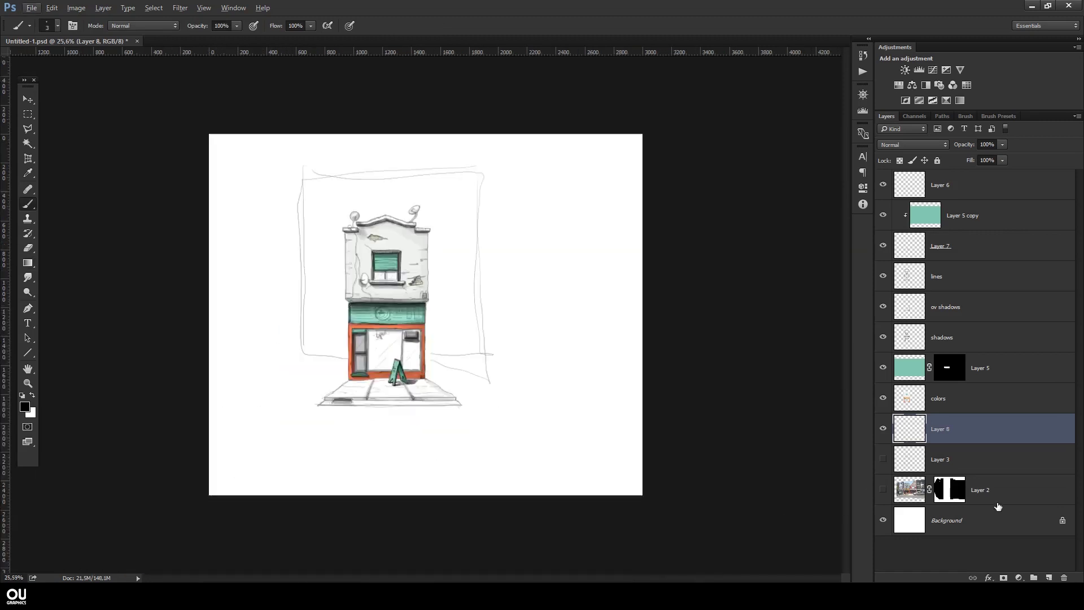
key(ctrl+z)
key(ctrl+0)
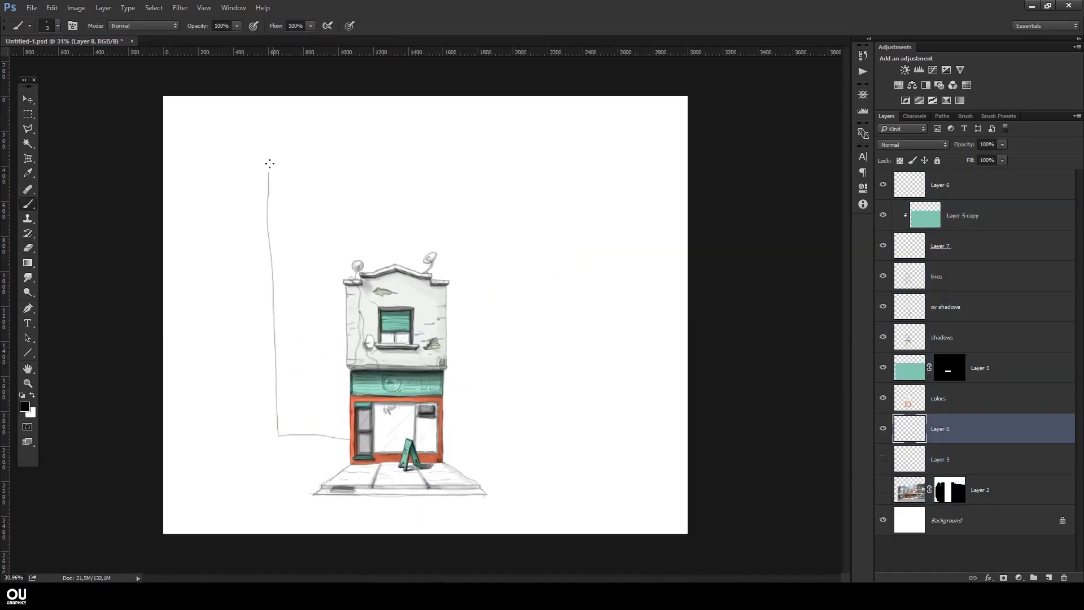
key(ctrl+z)
Step: Draw a rough, tall rectangular frame behind the building on the new layer and fill its selected interior with pale mint
drag(443, 436, 515, 442)
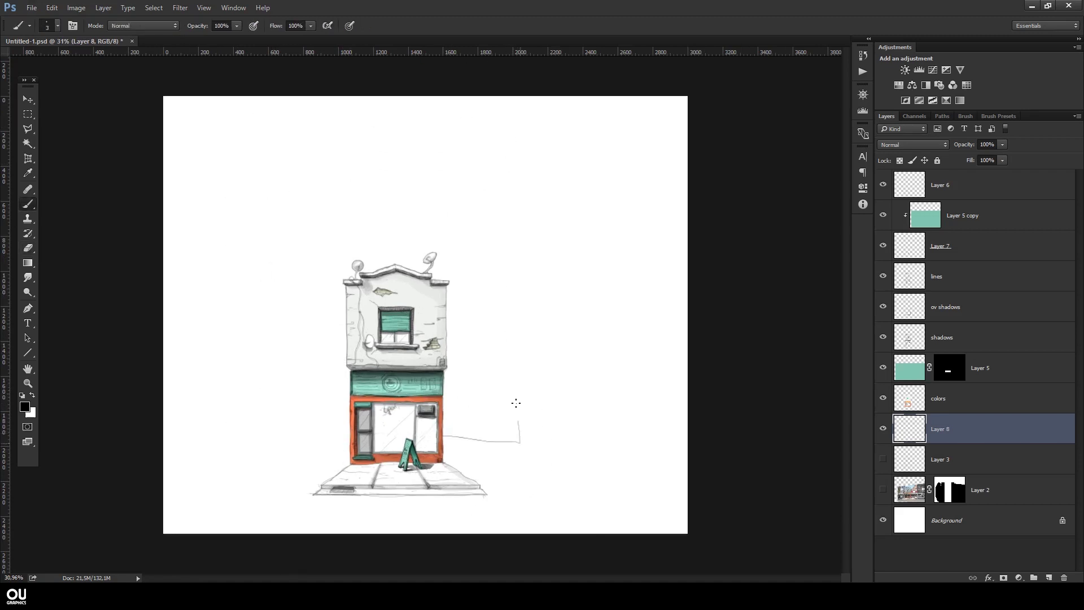
drag(281, 413, 348, 427)
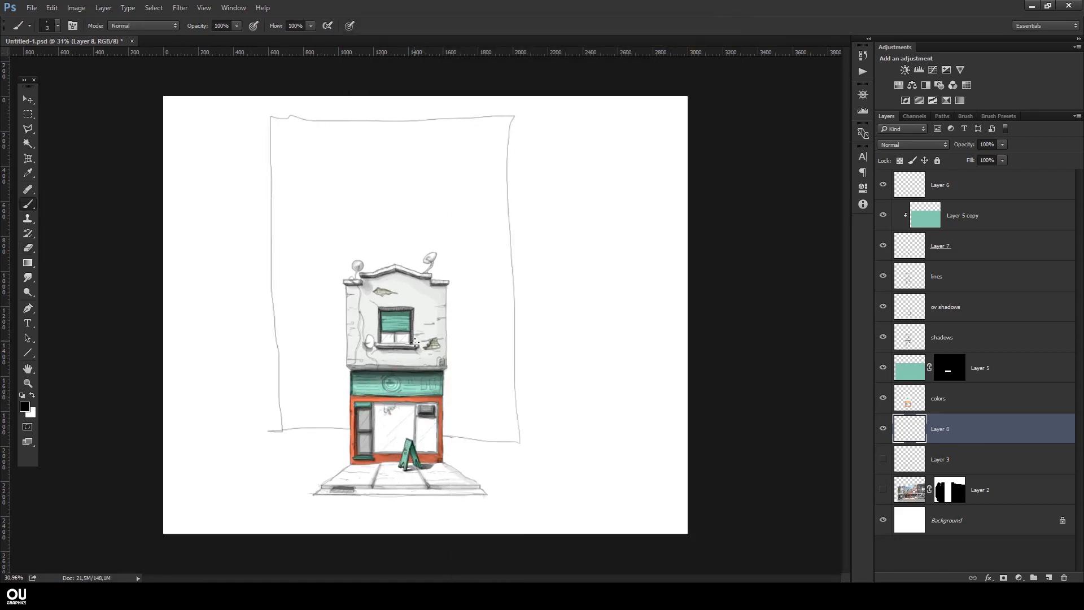
key(w)
click(395, 186)
click(25, 406)
key(Return)
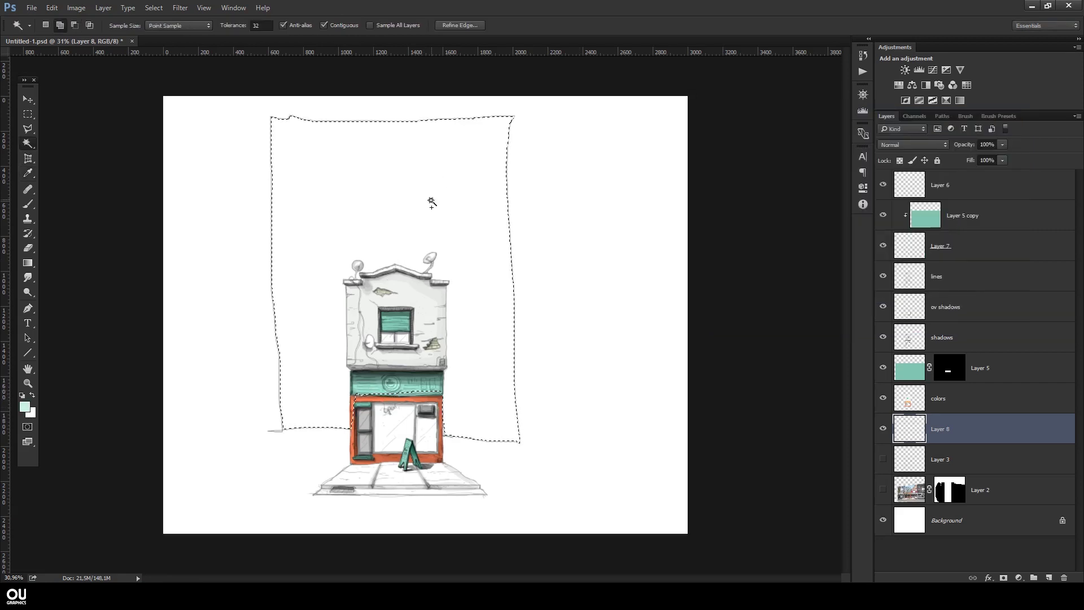
key(alt+BackSpace)
key(ctrl+d)
key(v)
Step: Add a layer mask to the mint background layer
scroll(468, 363, up, 2)
scroll(409, 263, up, 5)
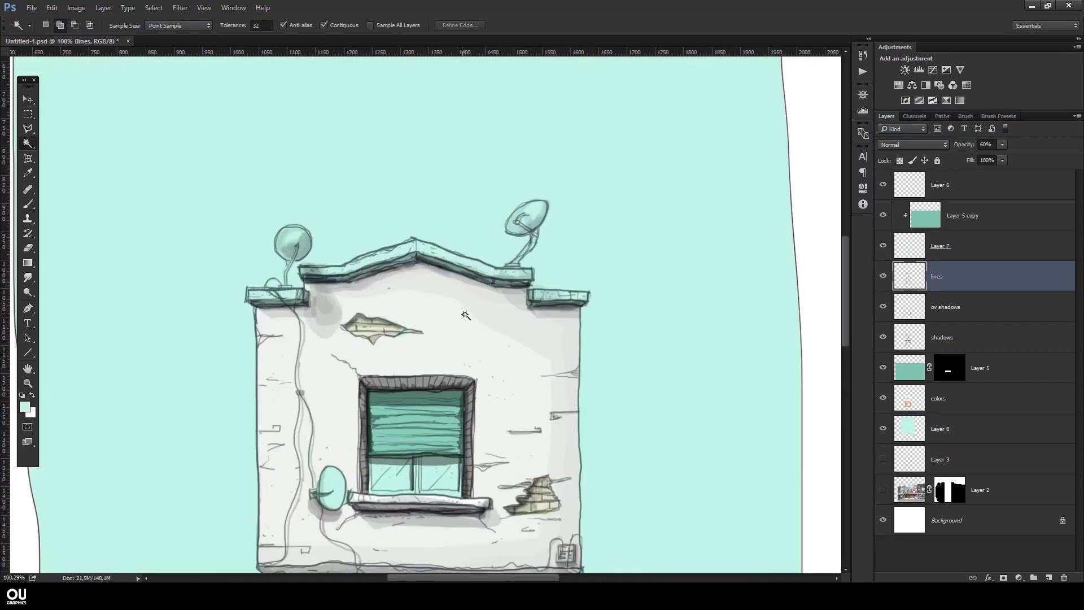
scroll(409, 263, down, 6)
key(e)
click(959, 428)
click(1004, 578)
key(b)
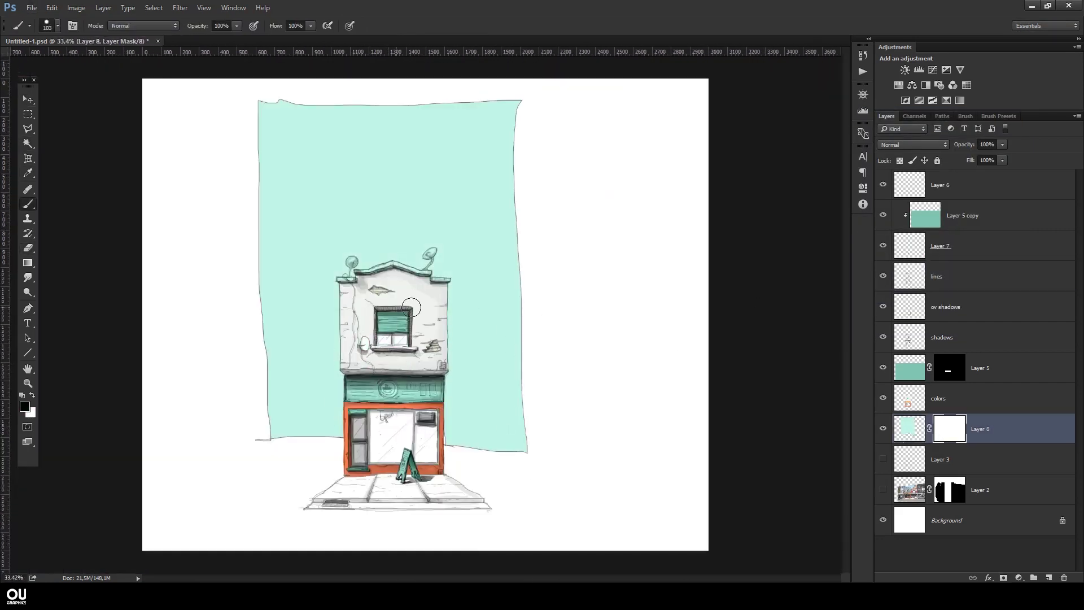
Step: Paint the mint out of the round dish on the roof's left with a small black brush on the layer mask
scroll(352, 345, up, 4)
key(bracketleft)
key(bracketleft)
key(bracketleft)
key(bracketleft)
key(bracketleft)
key(bracketleft)
key(bracketleft)
key(bracketleft)
key(x)
scroll(309, 256, up, 6)
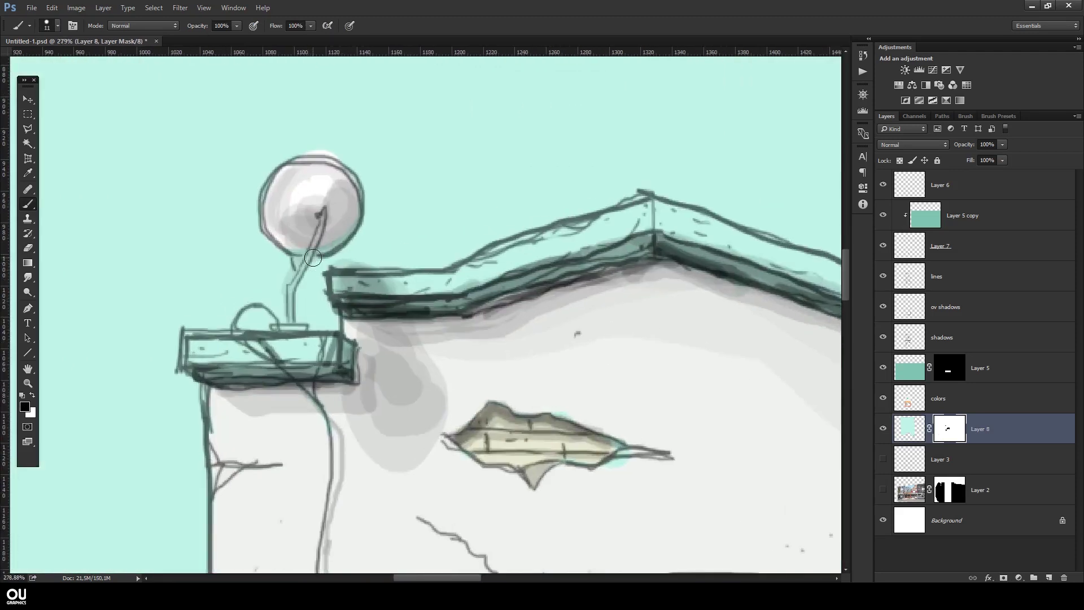
Step: Mask the mint out of the right roof dish, the roof cornice and the side ledges
drag(836, 130, 325, 192)
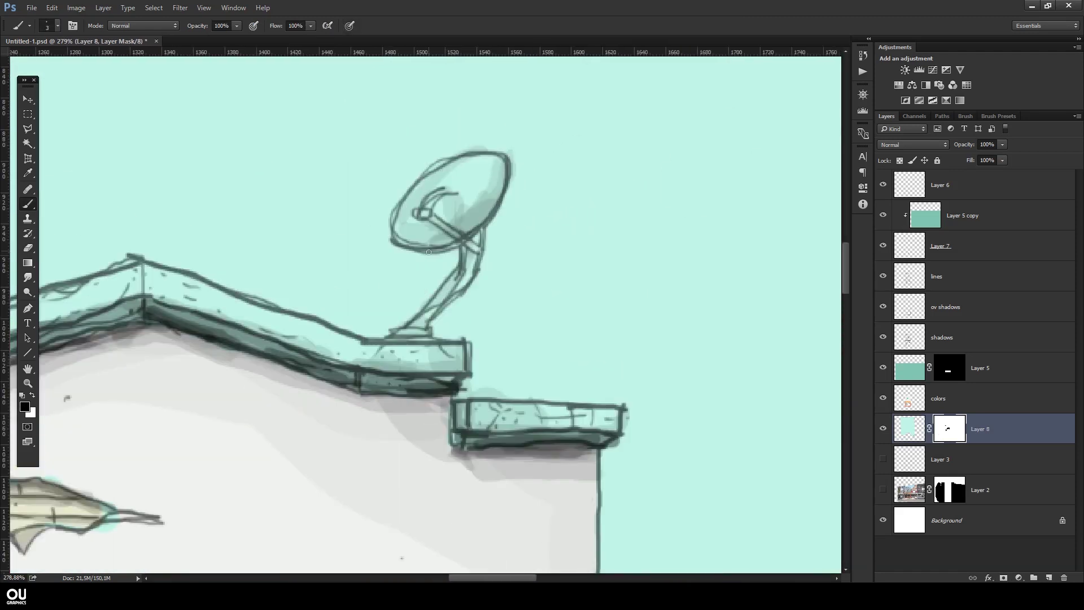
mouse_move(444, 179)
mouse_down()
mouse_move(469, 248)
mouse_move(395, 367)
mouse_move(429, 378)
mouse_up()
scroll(508, 328, down, 2)
mouse_move(148, 408)
mouse_down()
mouse_move(244, 415)
mouse_move(429, 325)
mouse_move(677, 414)
mouse_move(705, 411)
mouse_up()
key(ctrl+0)
Step: Recolor the background frame's black outline to match its mint fill
click(909, 428)
ctrl+click(919, 434)
key(ctrl+d)
scroll(378, 232, down, 2)
scroll(378, 232, up, 2)
Step: Draw two looping wind ribbons across the sky in black on the background's layer mask with a 5 px brush
key(ctrl+backslash)
key(d)
mouse_move(203, 219)
mouse_down()
mouse_move(367, 173)
mouse_move(202, 151)
mouse_move(291, 180)
mouse_up()
key(ctrl+z)
mouse_move(204, 187)
mouse_down()
mouse_move(395, 206)
mouse_move(203, 268)
mouse_up()
mouse_move(544, 252)
mouse_down()
mouse_move(571, 290)
mouse_move(545, 293)
mouse_up()
drag(213, 428, 235, 536)
scroll(355, 154, down, 1)
right_click(355, 154)
text(5)
key(Return)
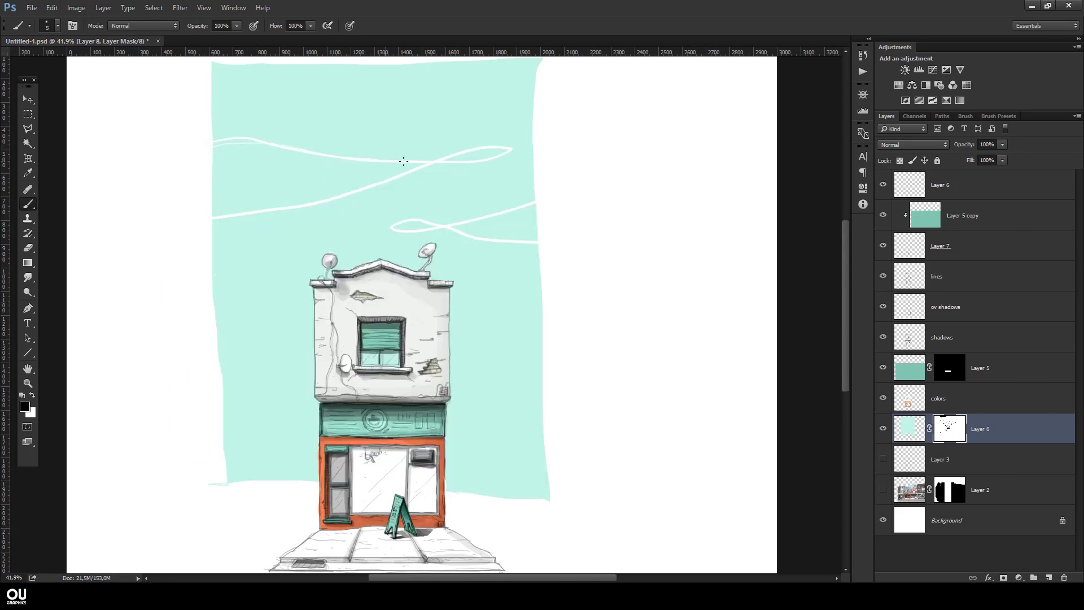
Step: Double the contours of both wind ribbons and fill their wide ends with diagonal hatching on the mask
drag(476, 227, 525, 212)
drag(392, 155, 416, 182)
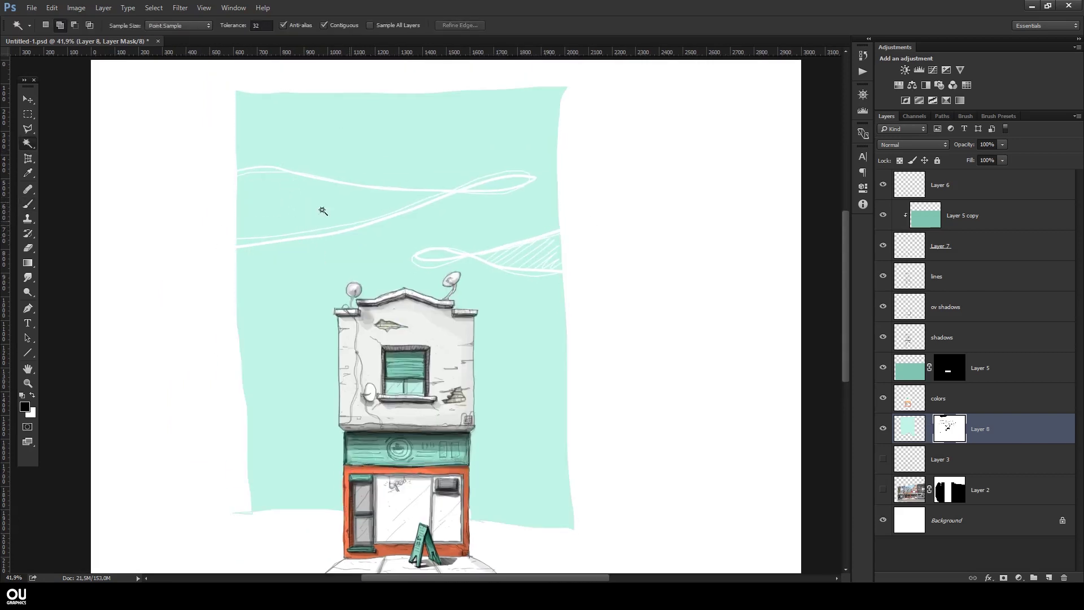
ctrl+click(943, 435)
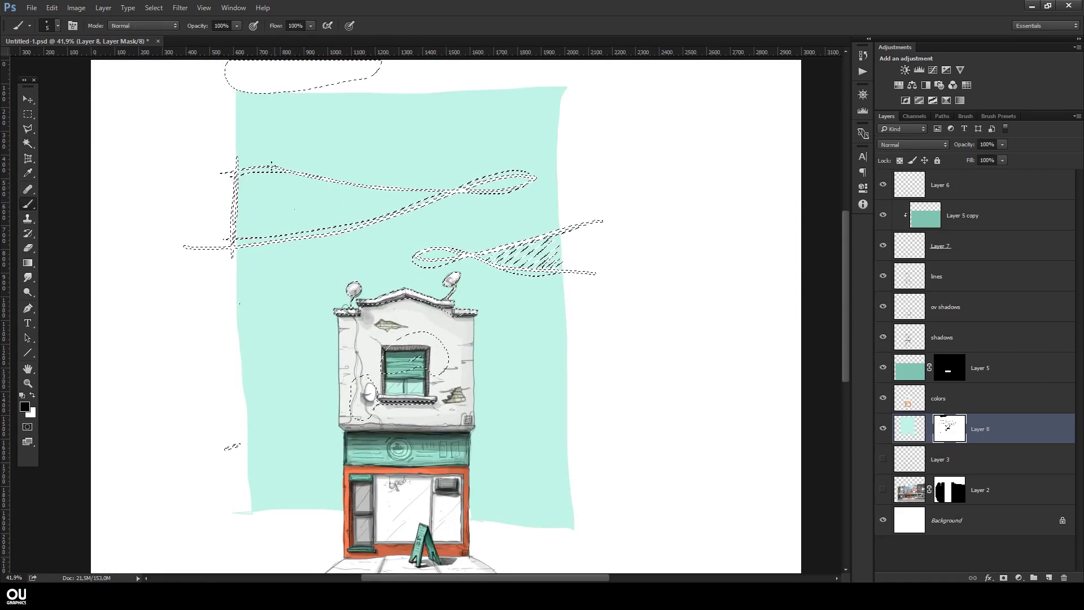
key(ctrl+d)
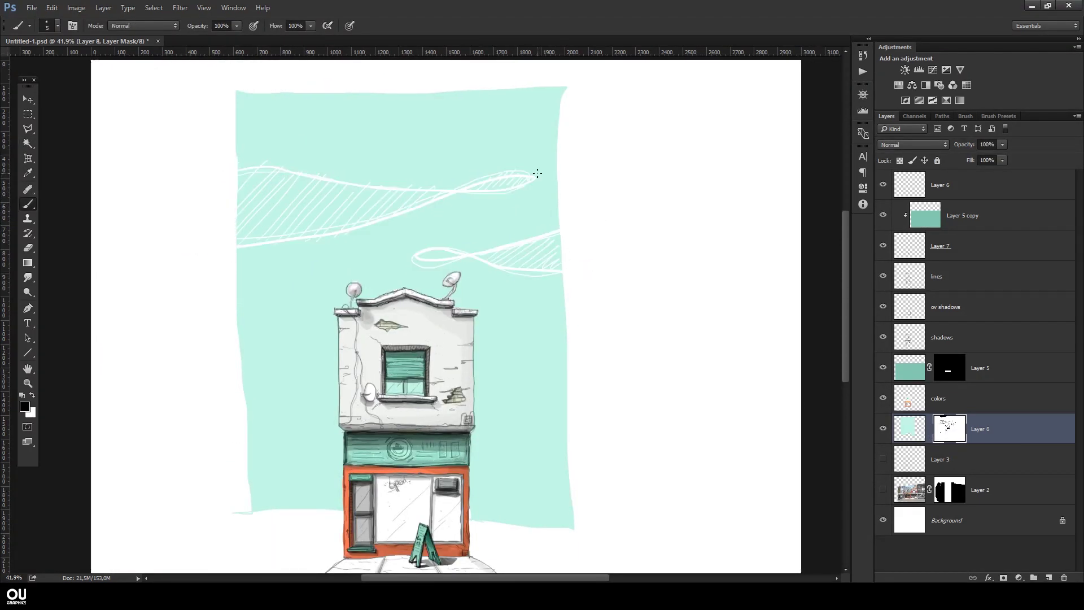
Step: Streak the lower background with horizontal strokes and the sky with slightly slanted strokes on the layer mask
drag(256, 495, 230, 450)
right_click(270, 361)
key(Return)
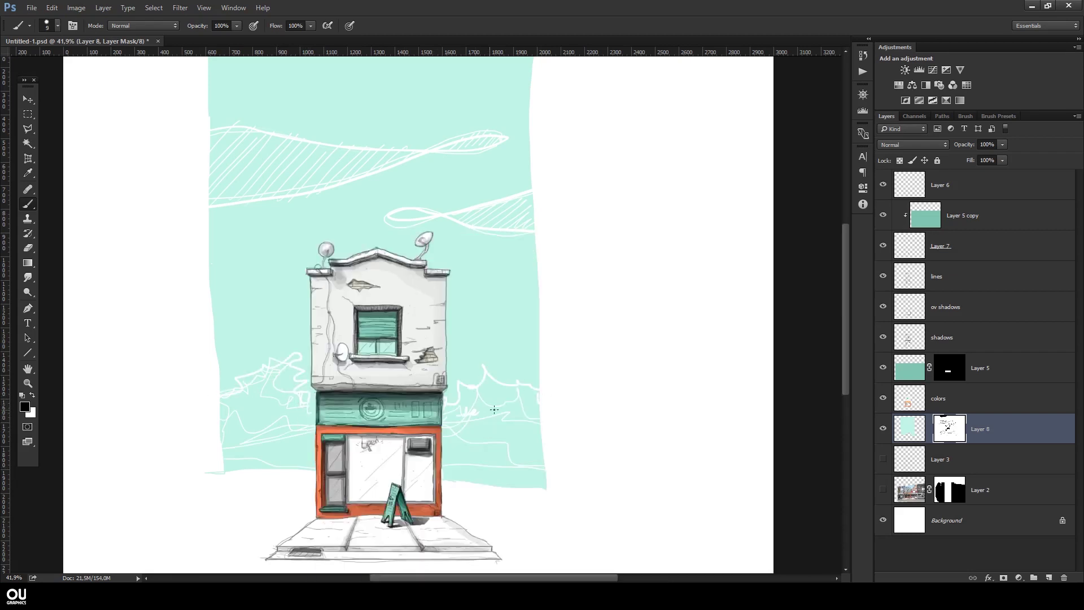
mouse_move(512, 452)
mouse_down()
mouse_move(515, 399)
mouse_move(447, 447)
mouse_move(278, 431)
mouse_move(595, 472)
mouse_move(201, 382)
mouse_up()
scroll(307, 344, up, 1)
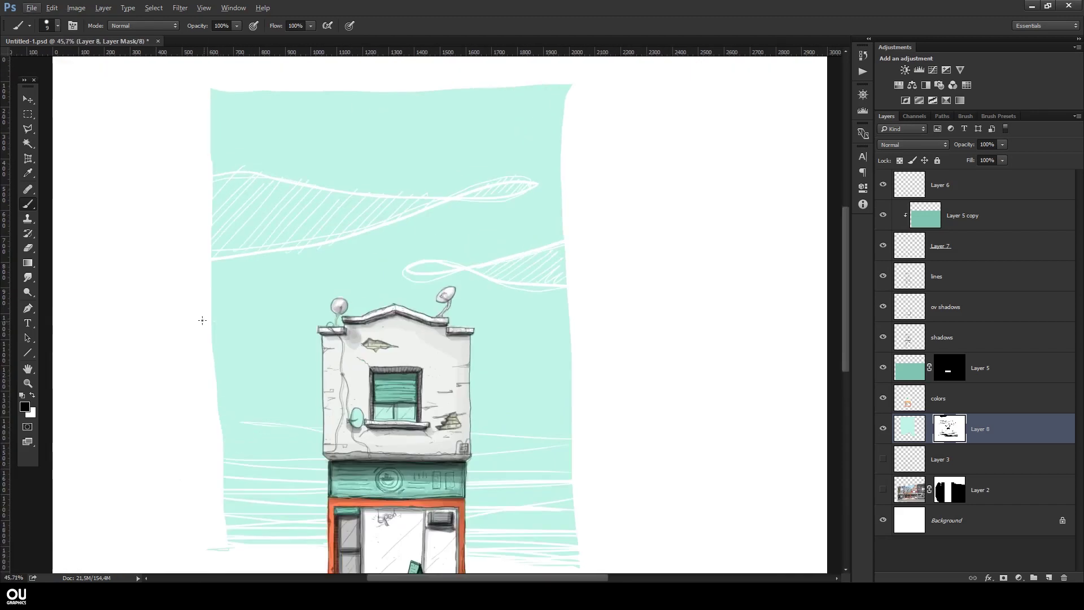
drag(571, 86, 262, 104)
drag(560, 115, 286, 143)
drag(460, 253, 173, 278)
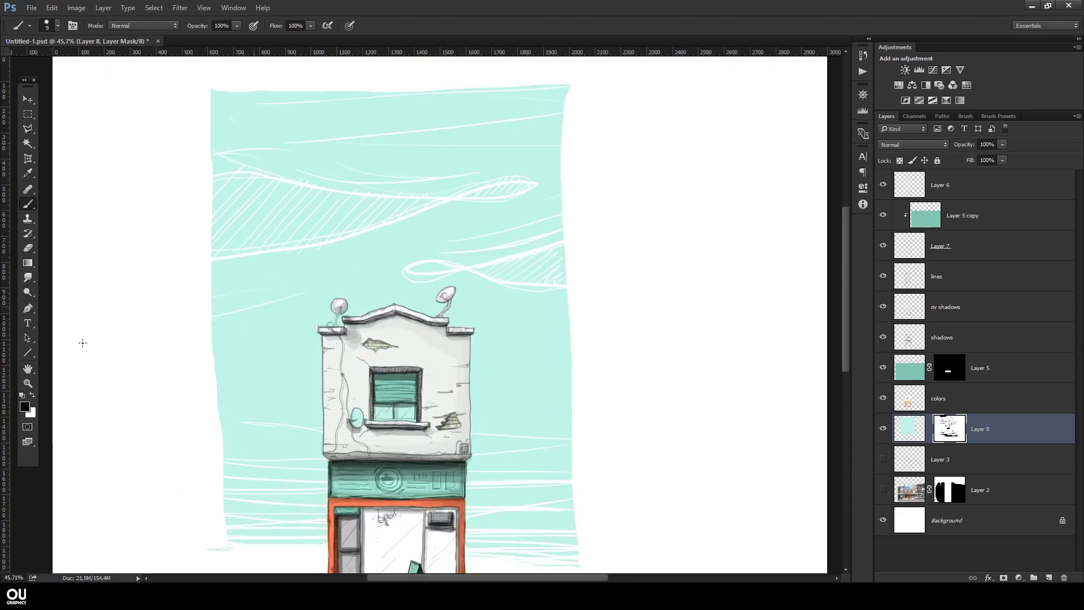
Step: Fade the background in soft bands toward the ground on the layer mask with a large brush at 30% opacity
scroll(283, 431, down, 3)
key(bracketright)
key(bracketright)
key(bracketright)
key(bracketright)
key(bracketright)
key(bracketright)
key(3)
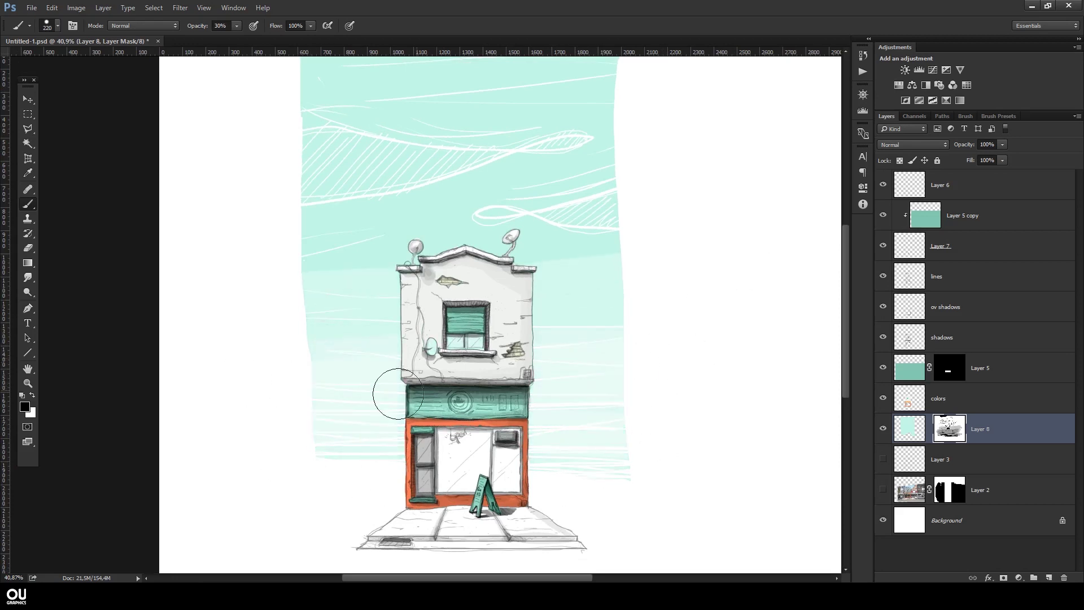
scroll(508, 425, down, 2)
scroll(421, 159, up, 2)
Step: Stamp all visible artwork except the Background onto a new top layer, and show the Background again
key(v)
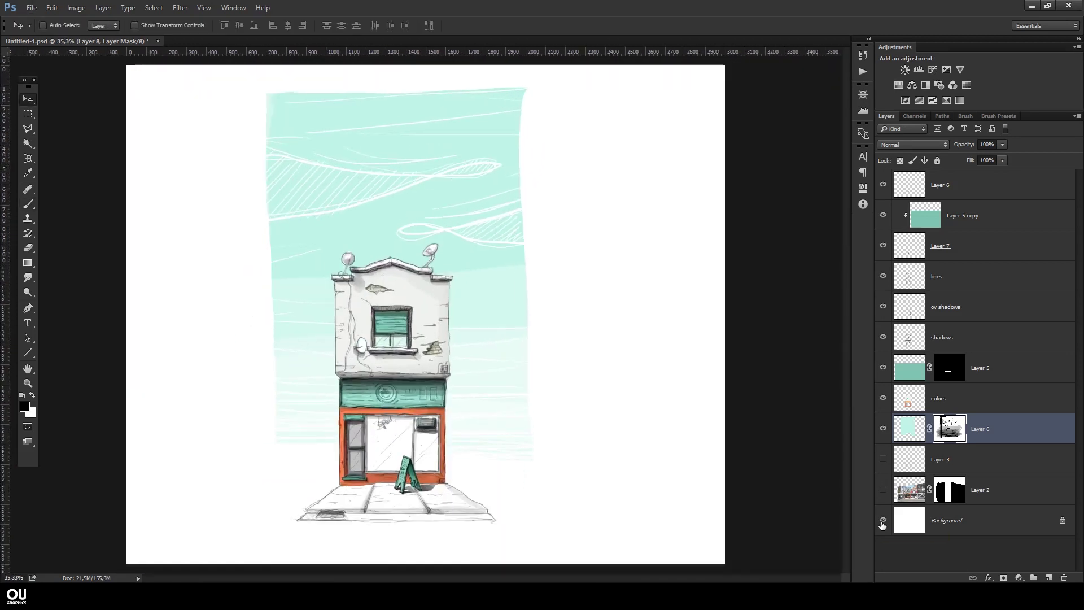
click(883, 520)
key(ctrl+shift+alt+e)
click(882, 520)
Step: Apply the Topaz Clarity filter with the Cityscape II preset to the merged layer and compare the artwork with and without it
click(180, 7)
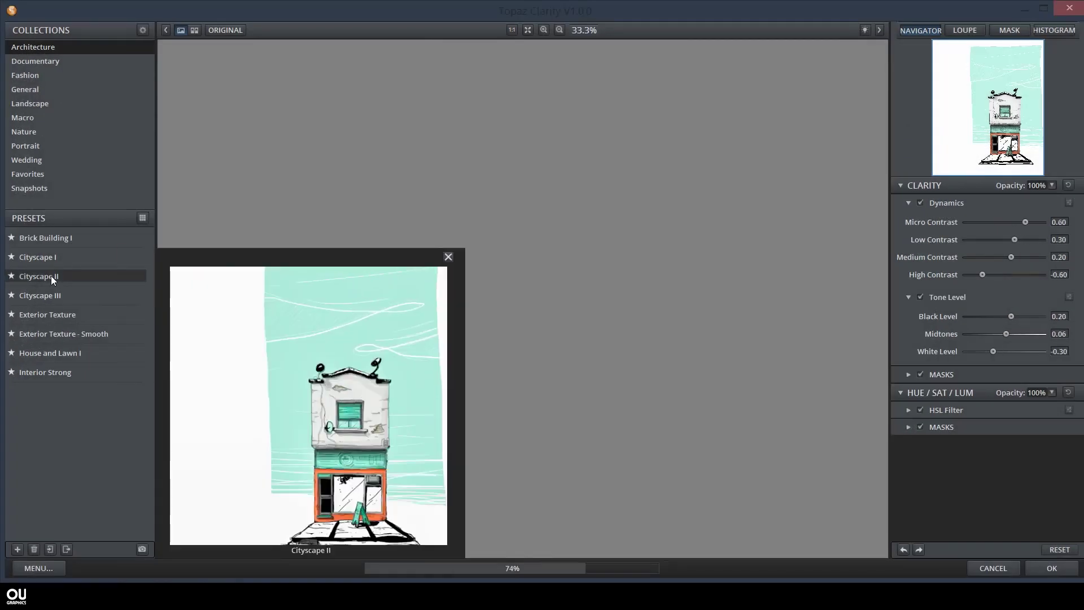
click(53, 277)
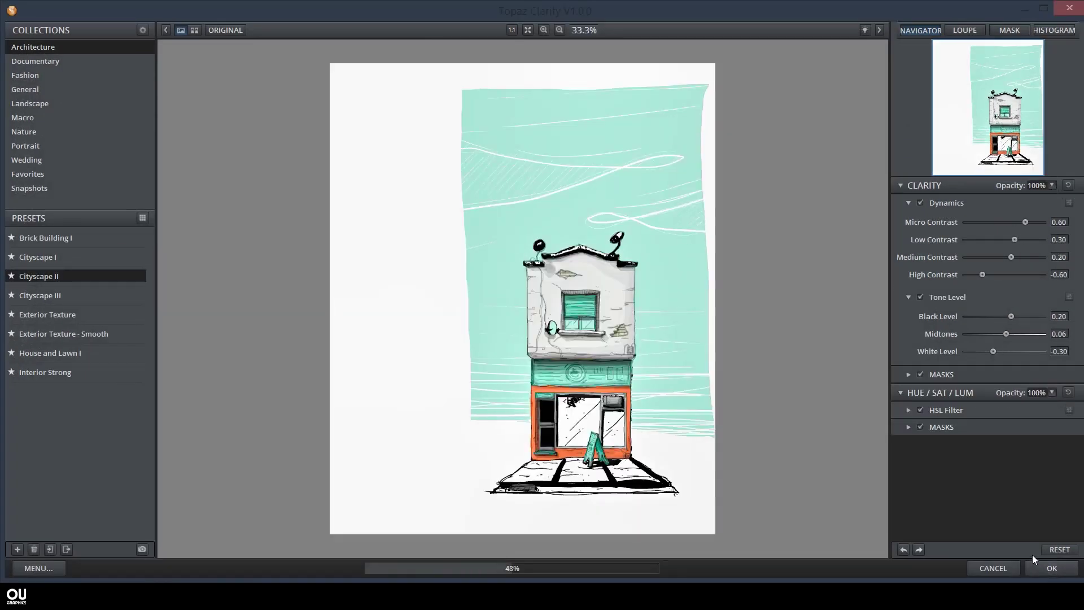
click(1036, 567)
click(883, 185)
click(882, 184)
scroll(371, 474, up, 6)
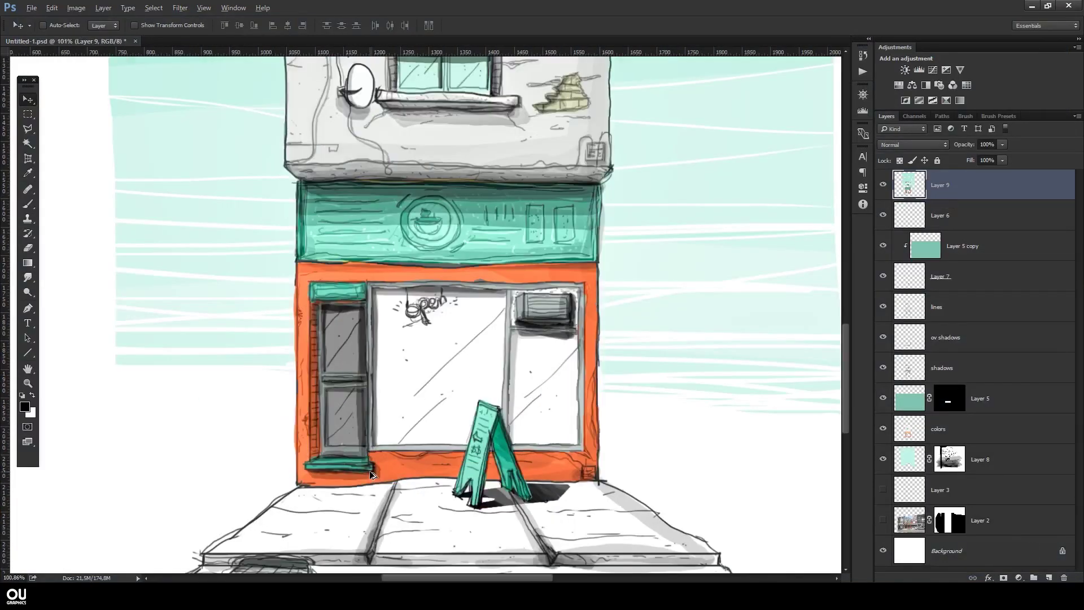
scroll(371, 474, down, 6)
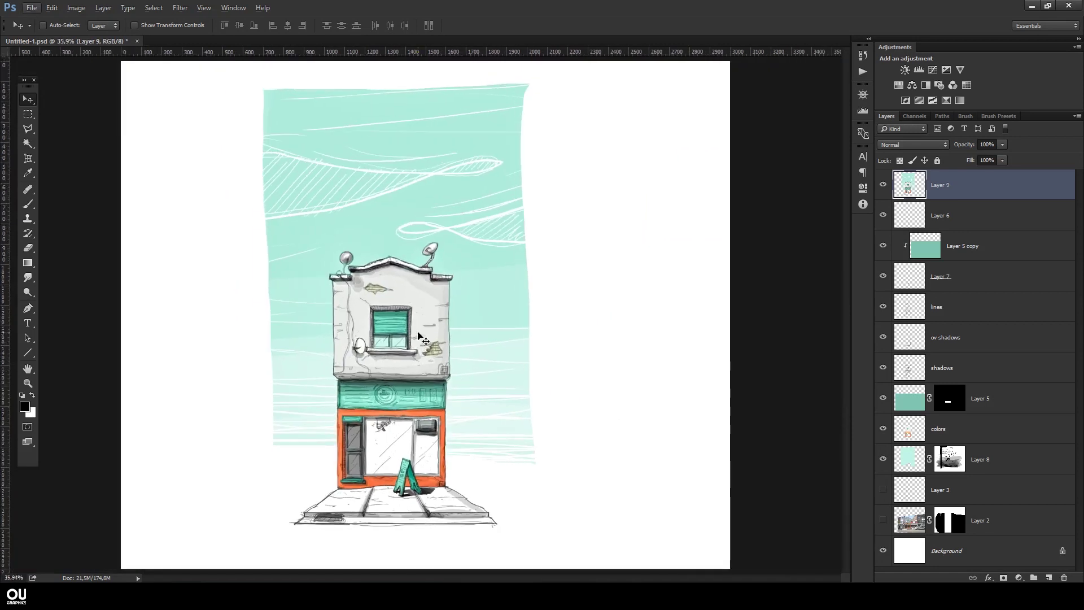